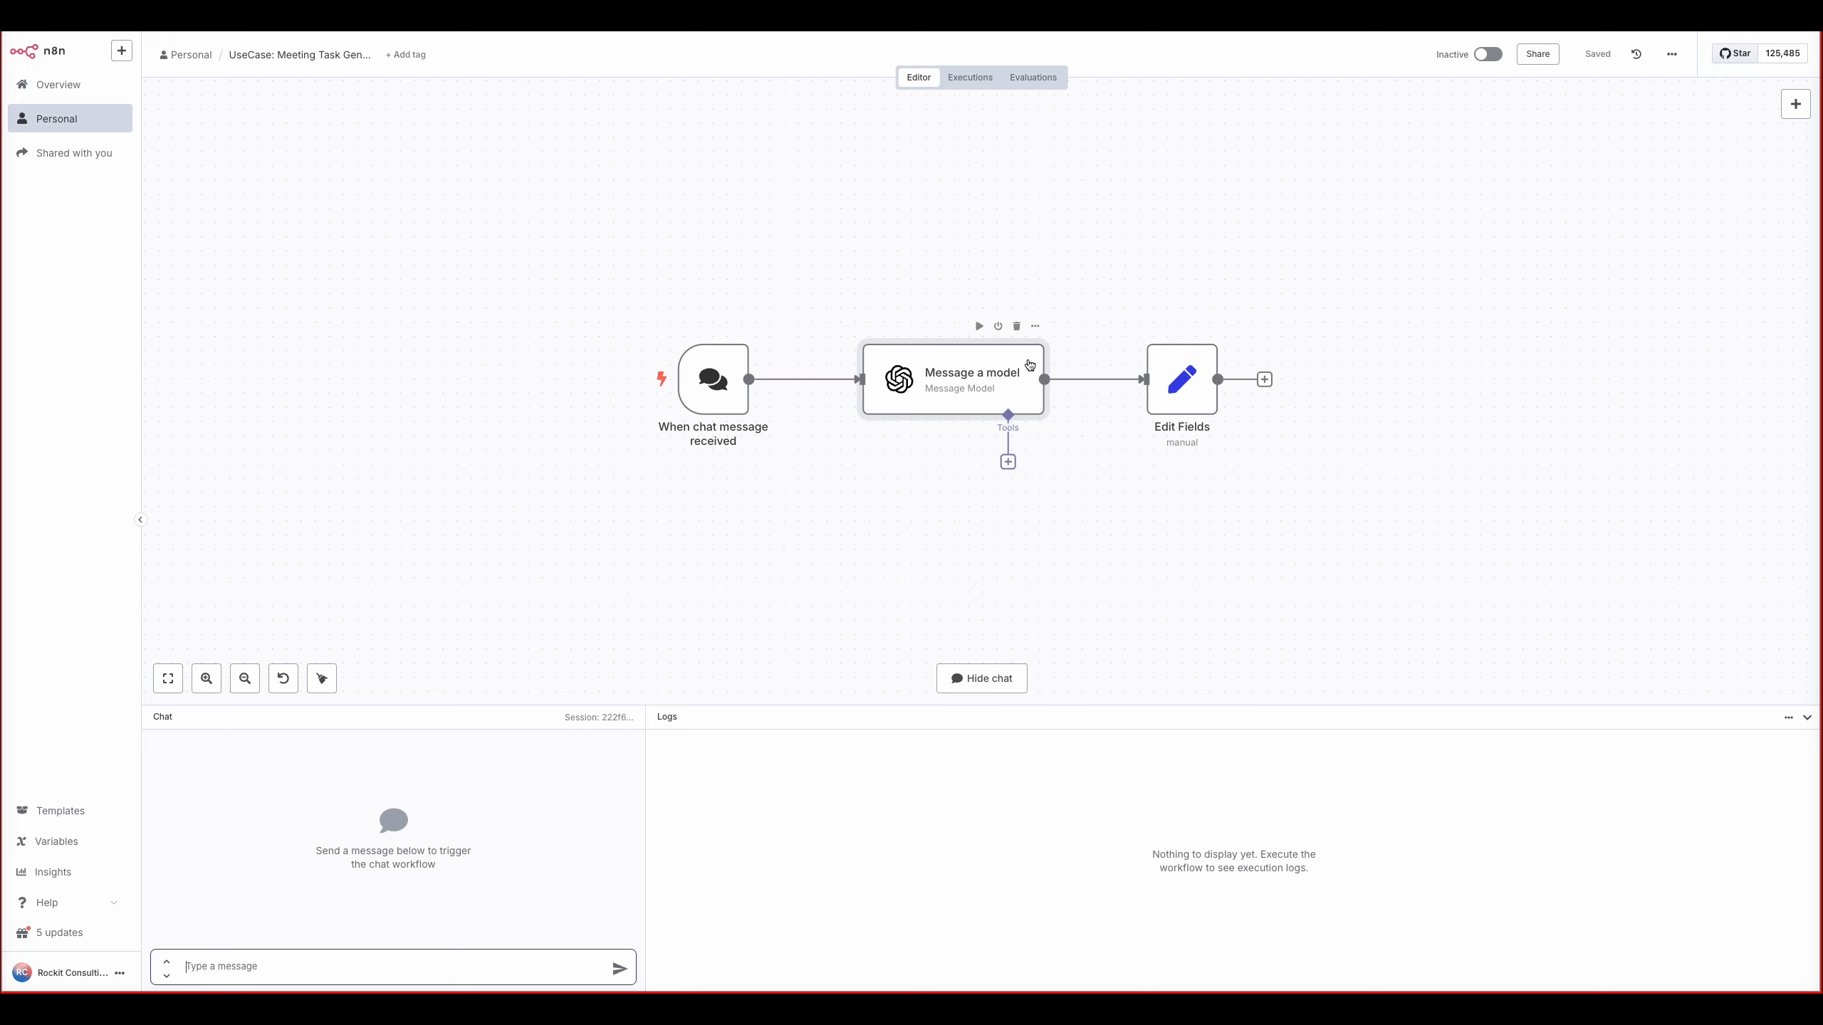
Step: Open the Message a model node and enlarge its system prompt to read the full task-extraction instructions
{"action": "left_click", "coordinate": [1030, 366]}
{"action": "double_click", "coordinate": [1030, 365]}
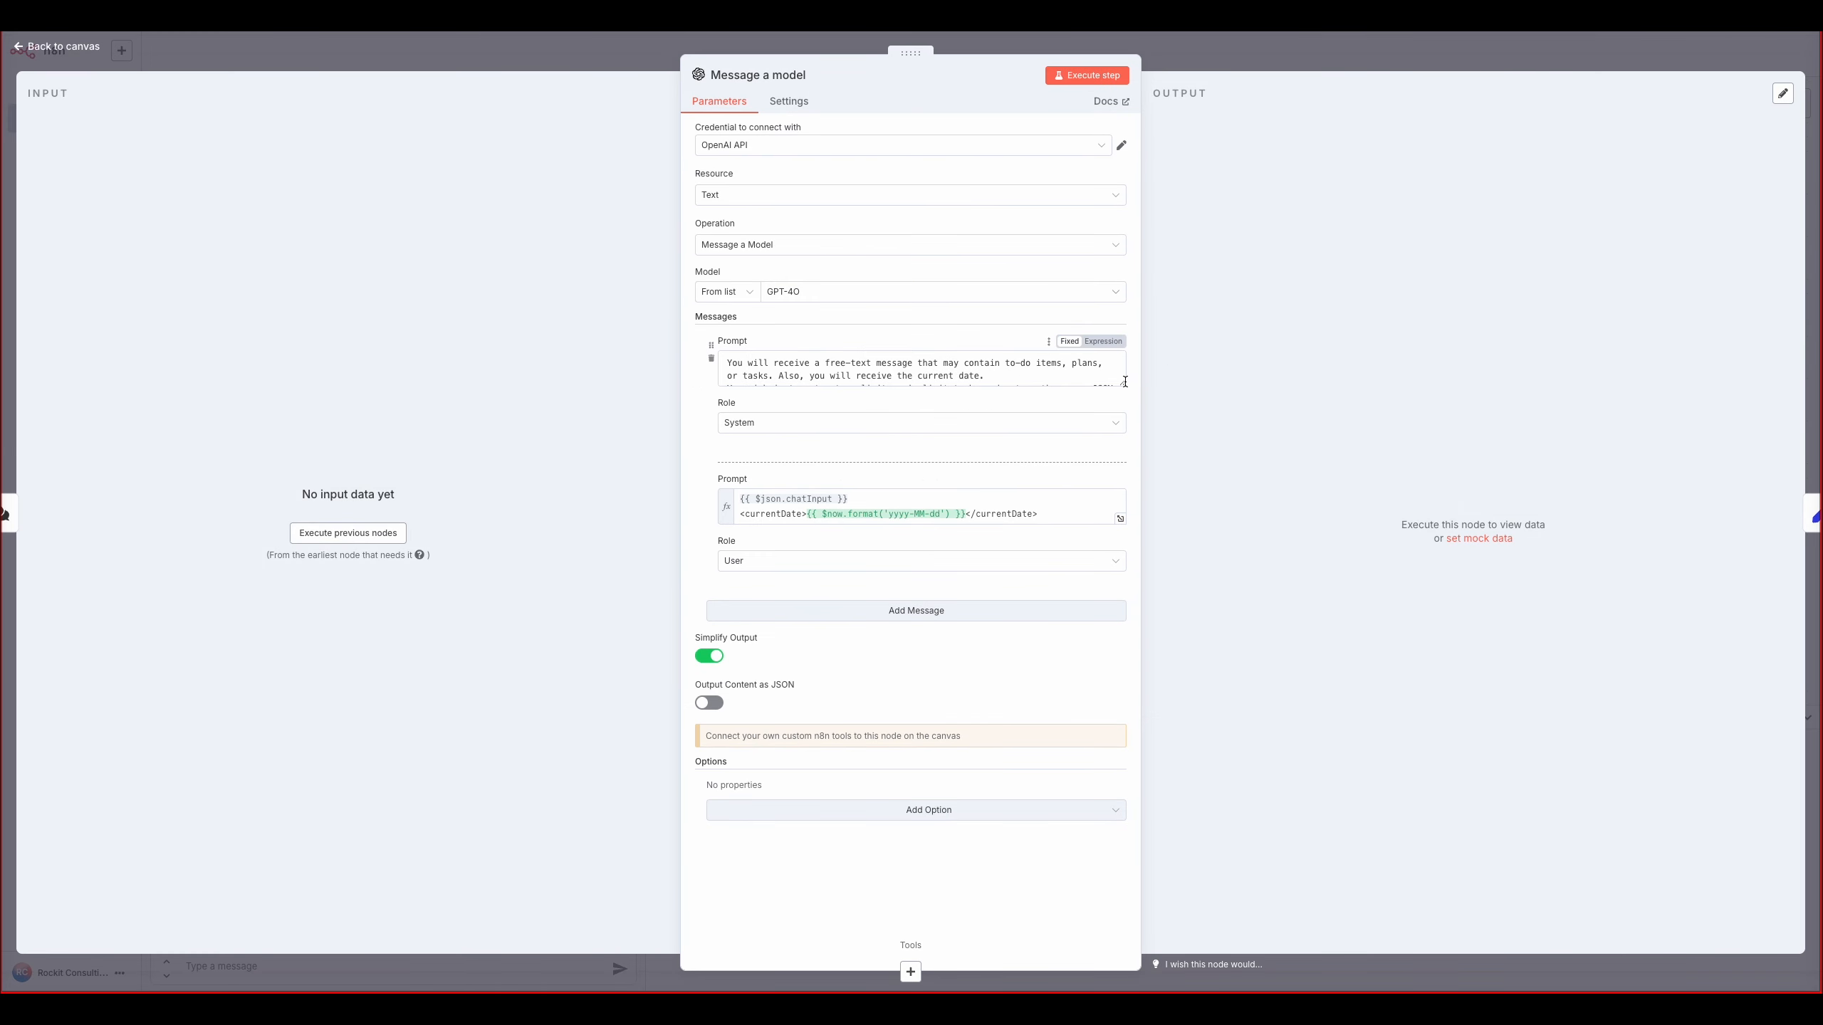
{"action": "left_click_drag", "start_coordinate": [1124, 382], "coordinate": [1128, 586]}
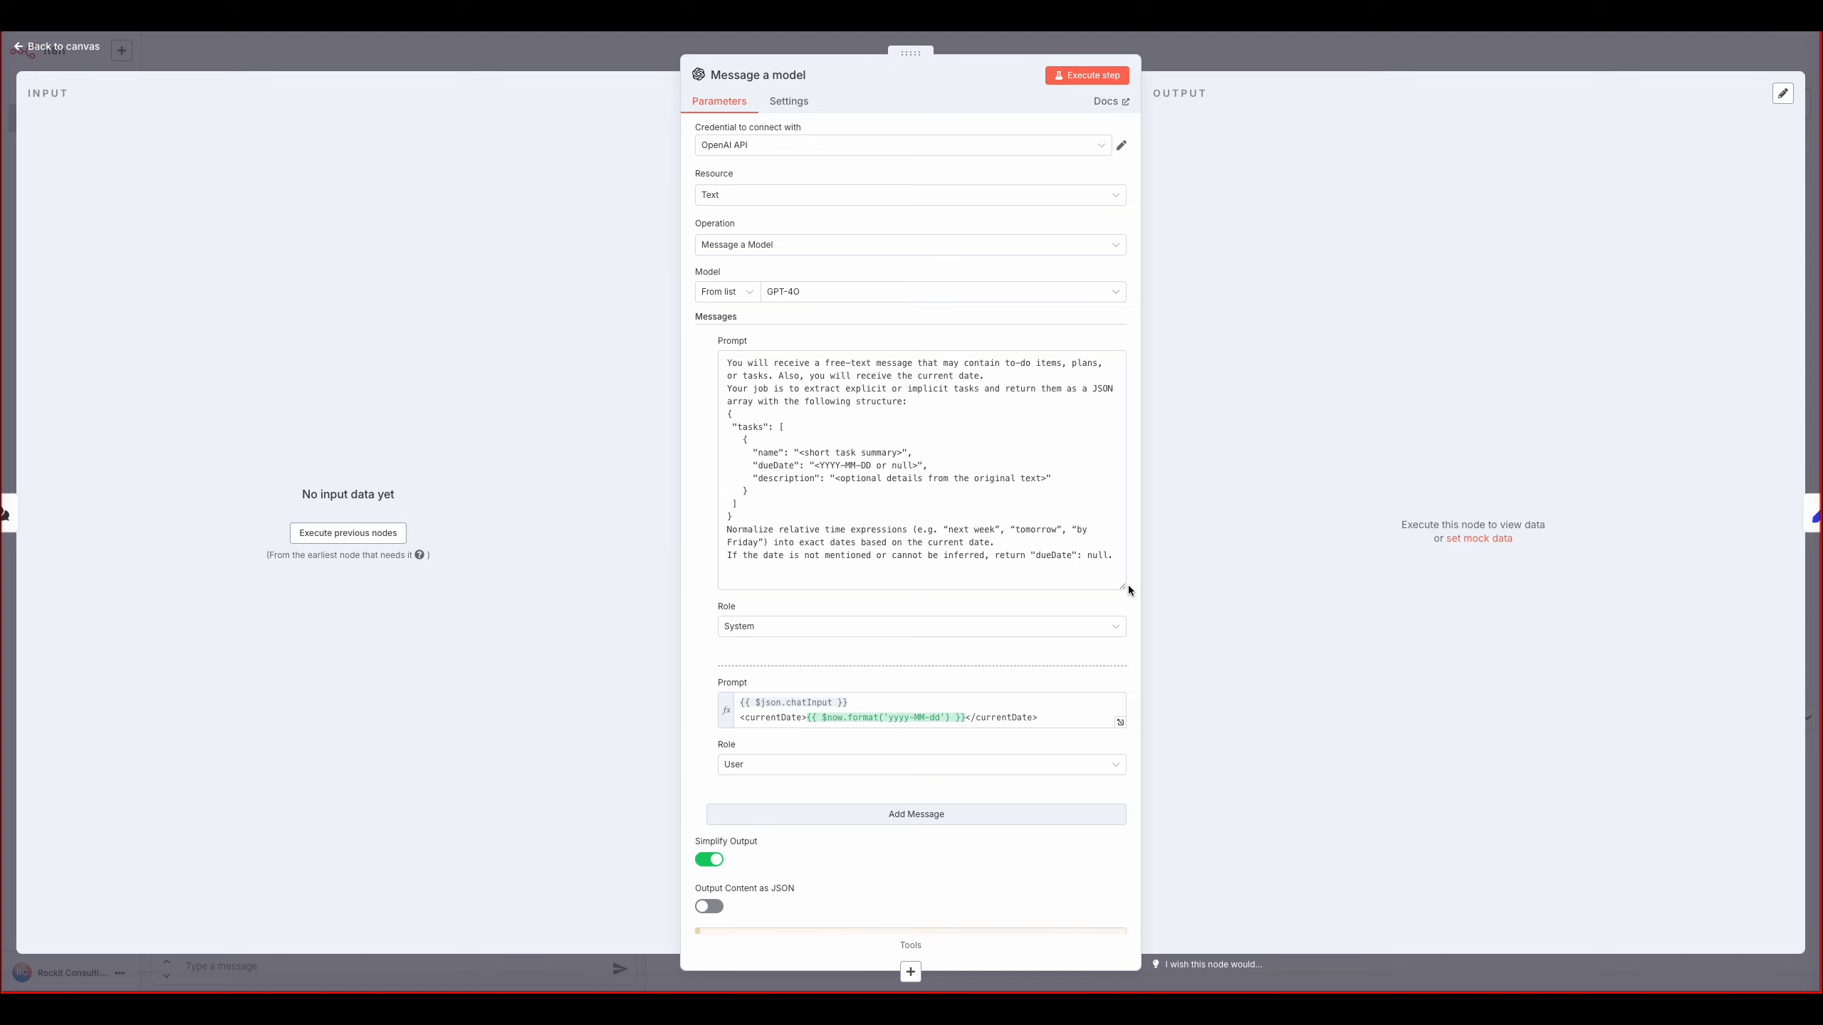
{"action": "left_click", "coordinate": [85, 47]}
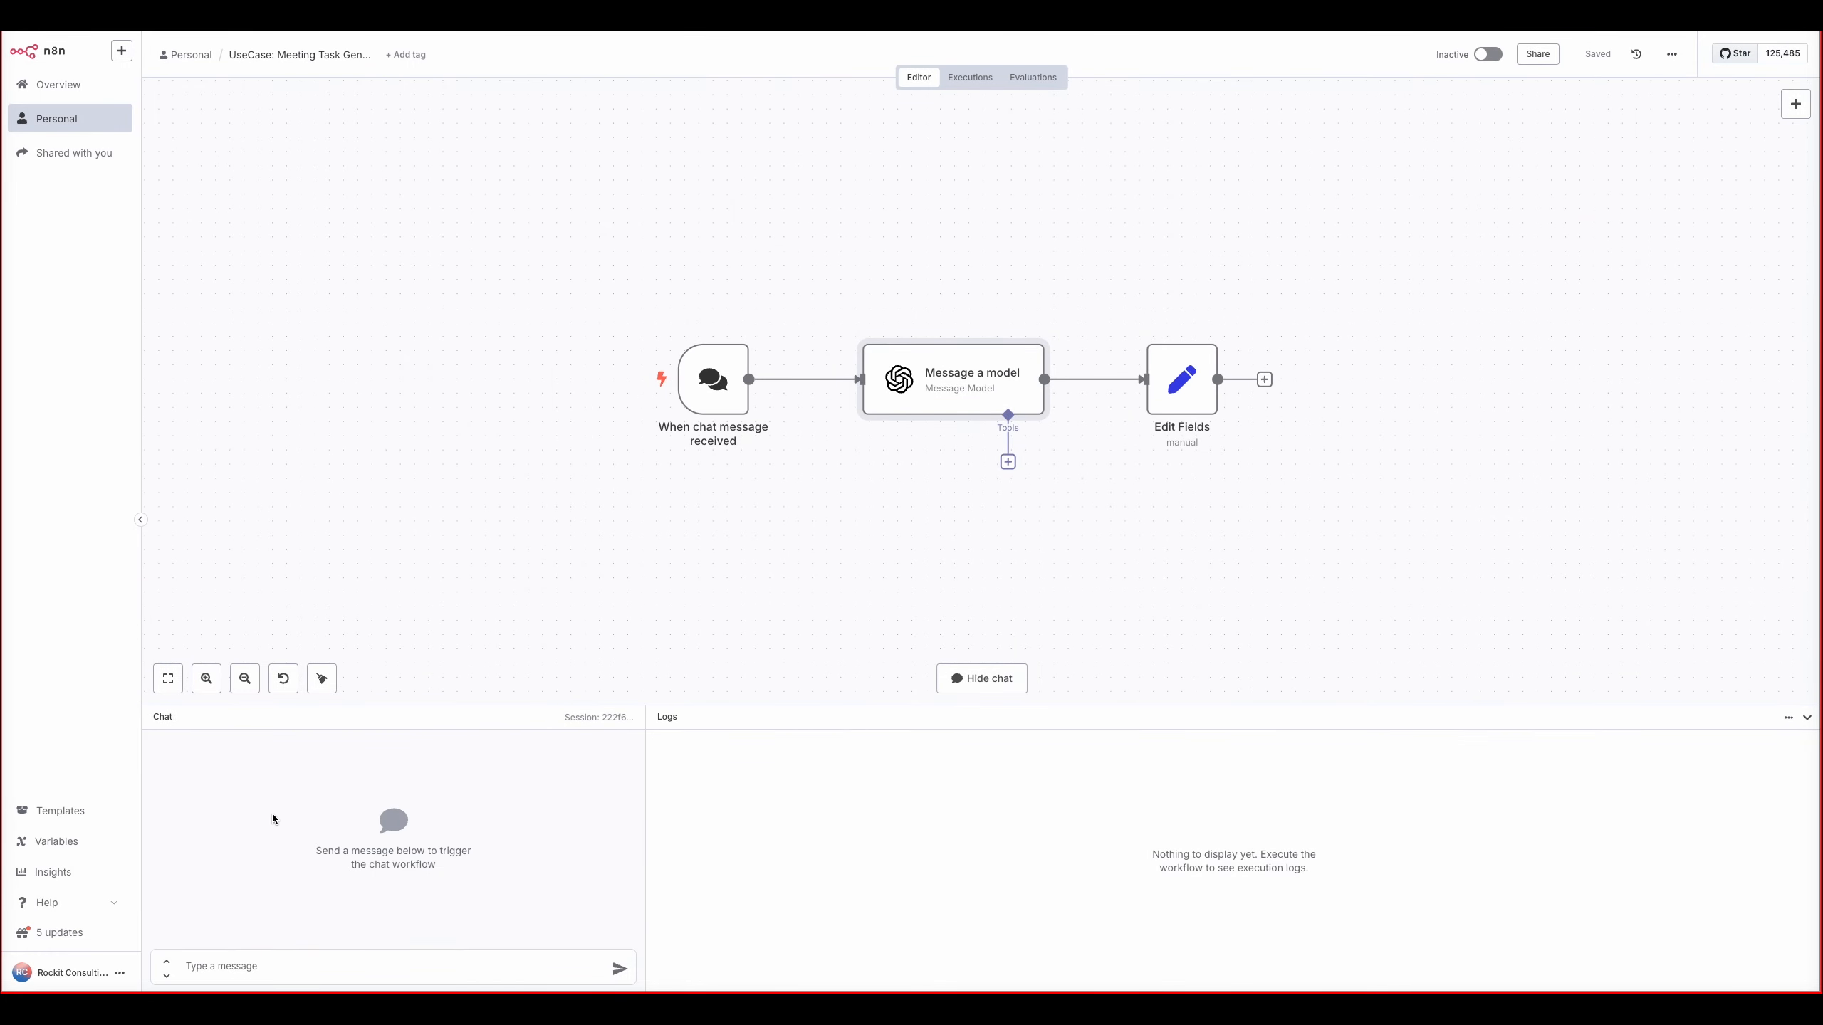
Step: Run the workflow by sending the legal team meeting notes about clauses 4 and 7 as a chat message
{"action": "left_click", "coordinate": [315, 960]}
{"action": "type", "text": "Legal team joined today to review our draft terms. They confirmed clause 4 is acceptable but had concerns with clause 7. Product will follow up. Meanwhile, Ops is reviewing the vendor contracts. Someone suggested doing a risk matrix but there wasn't agreement. As a side note, it might be useful to analyze how competitor T&Cs are evolving."}
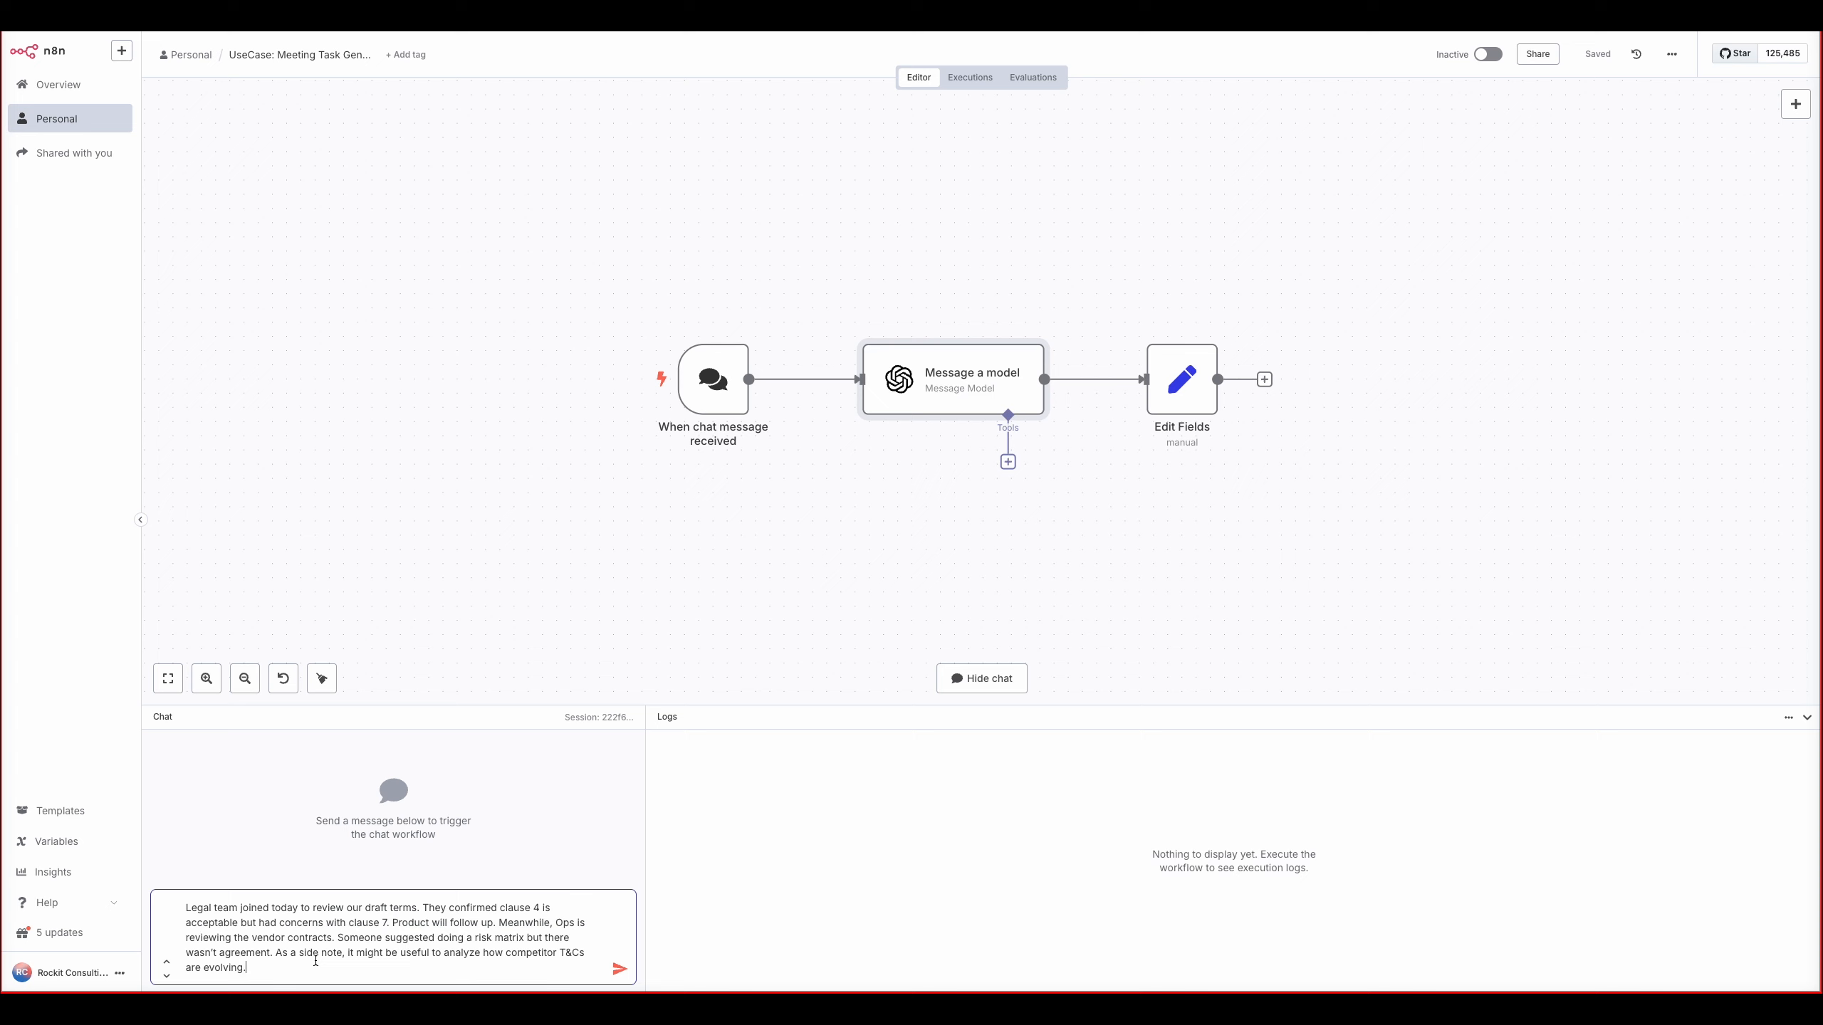
{"action": "left_click", "coordinate": [619, 969]}
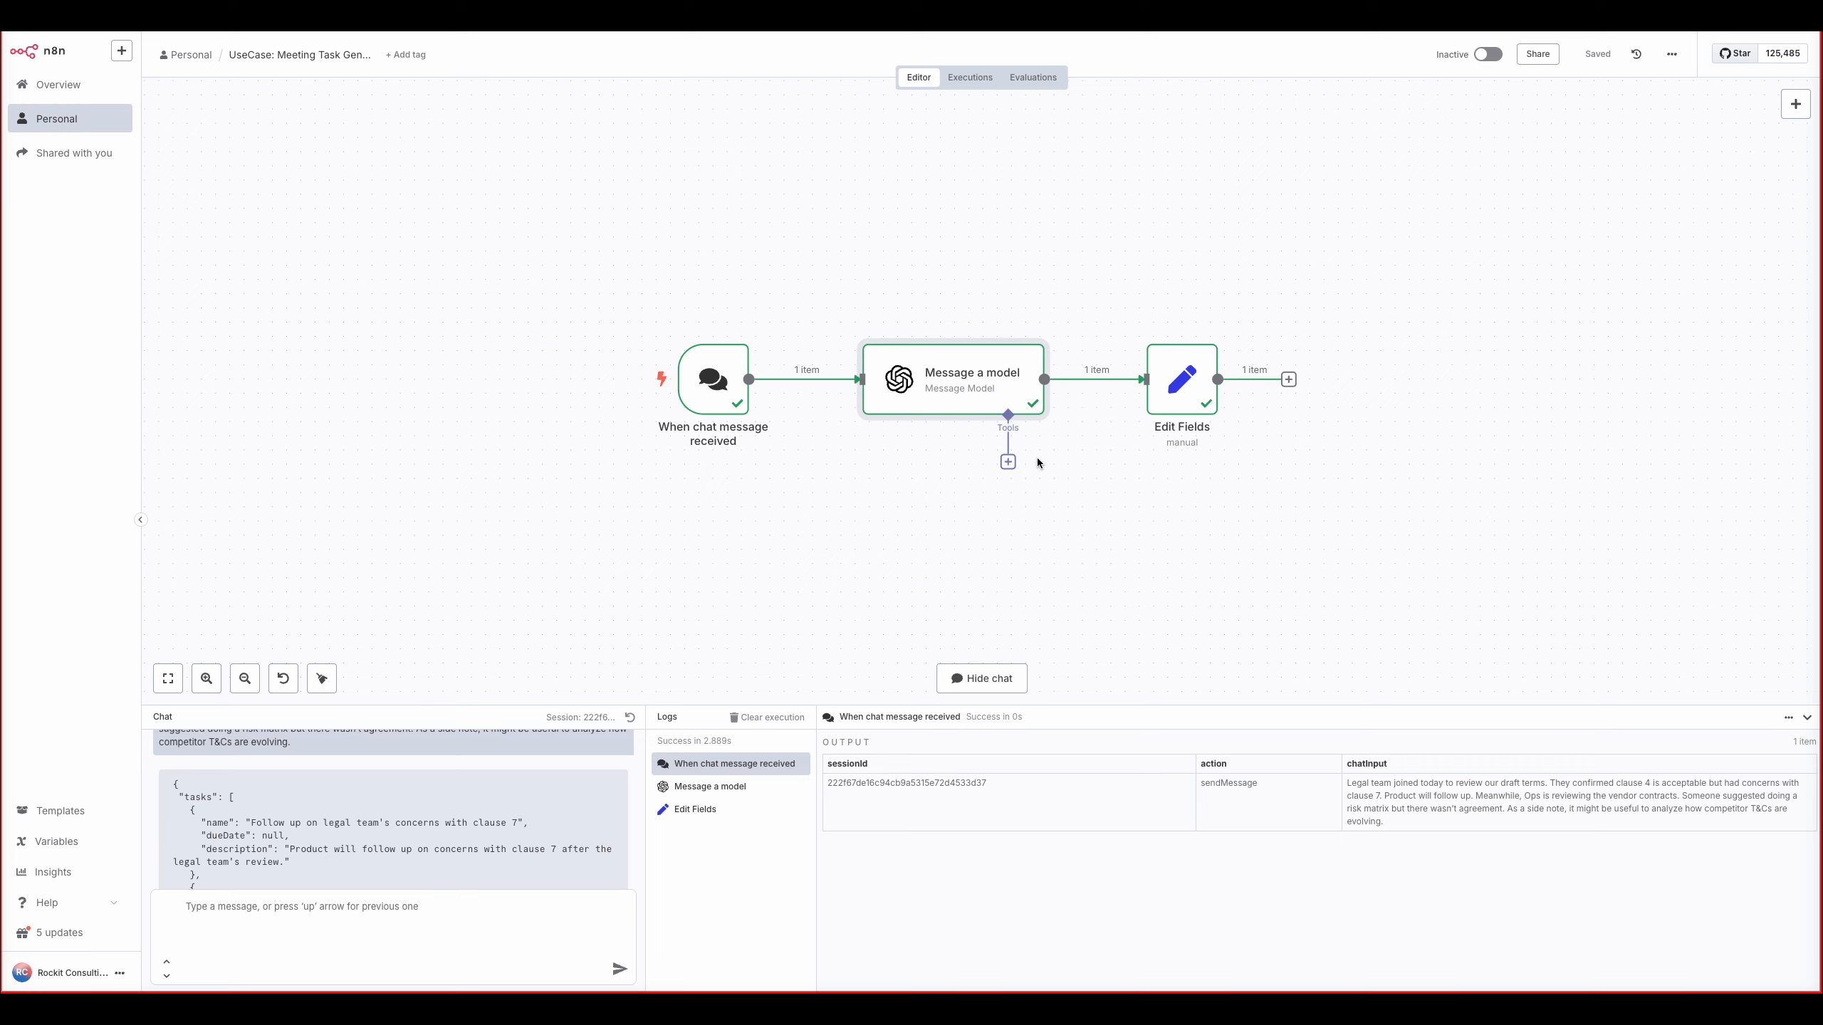
Step: Copy the entire system prompt text from the Message a model node and return to the canvas
{"action": "double_click", "coordinate": [1031, 353]}
{"action": "left_click", "coordinate": [787, 355]}
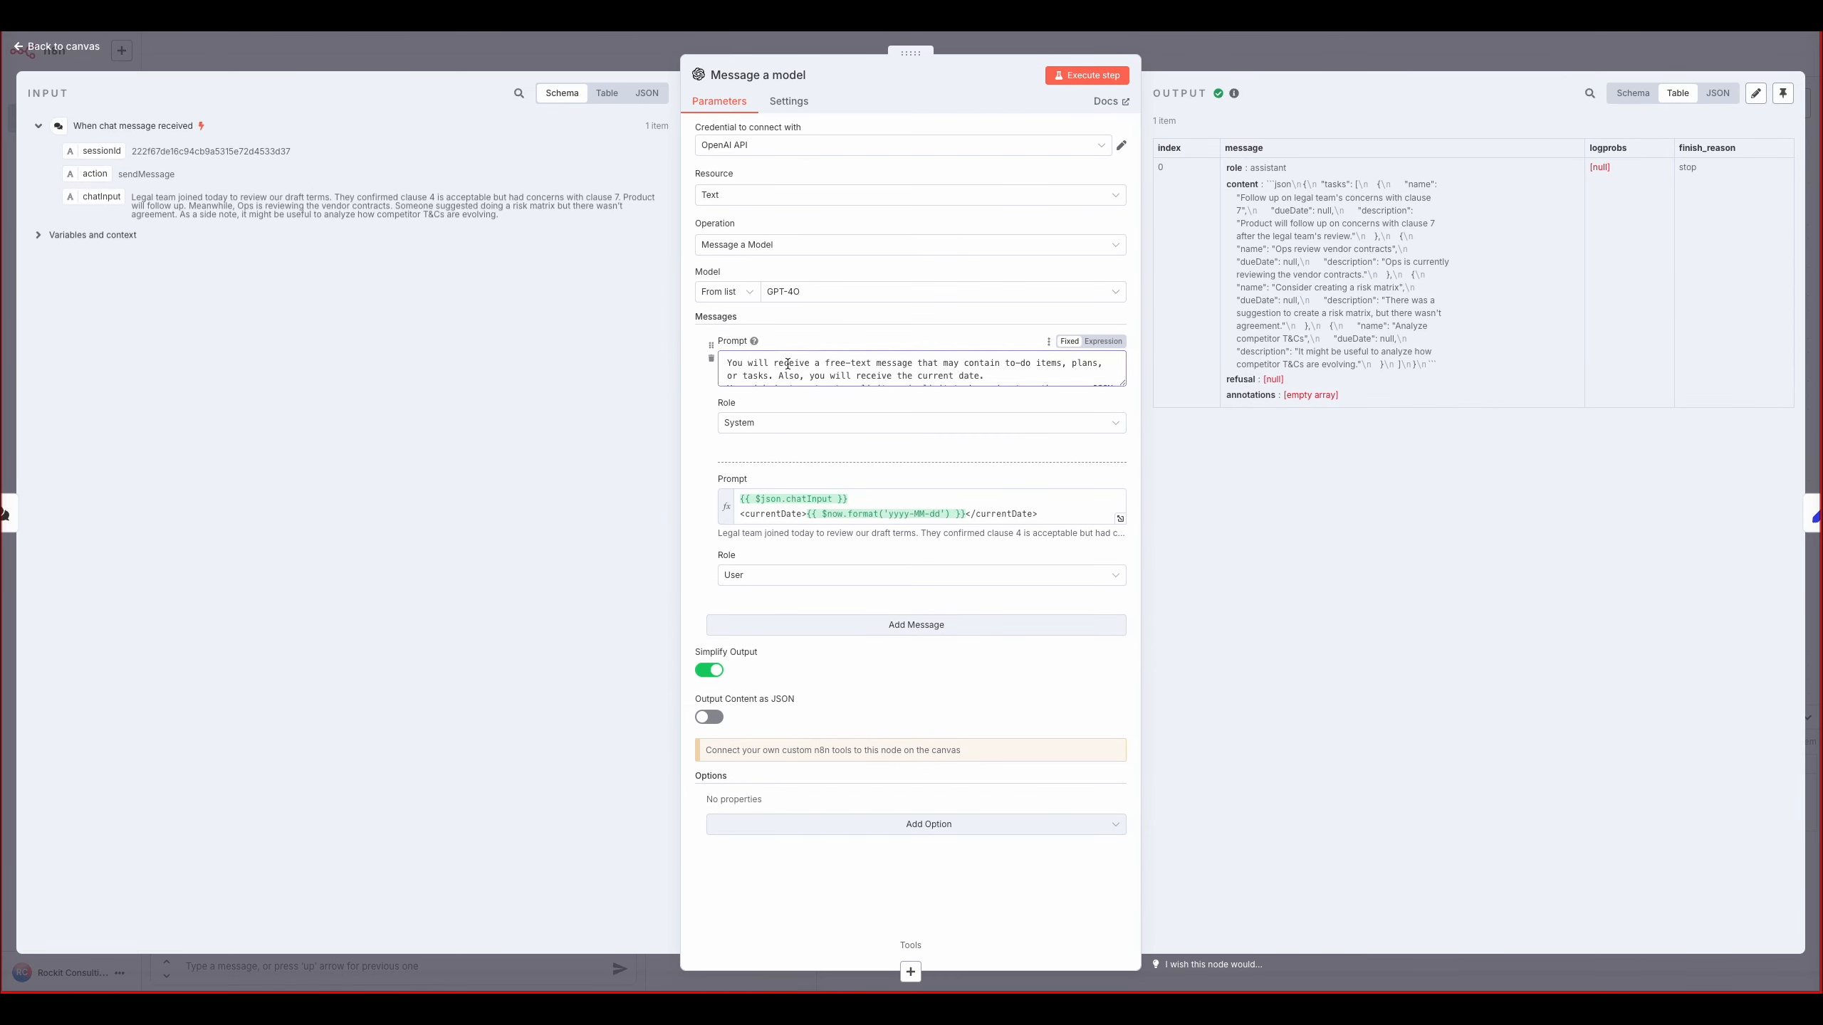
{"action": "key", "text": "ctrl+a"}
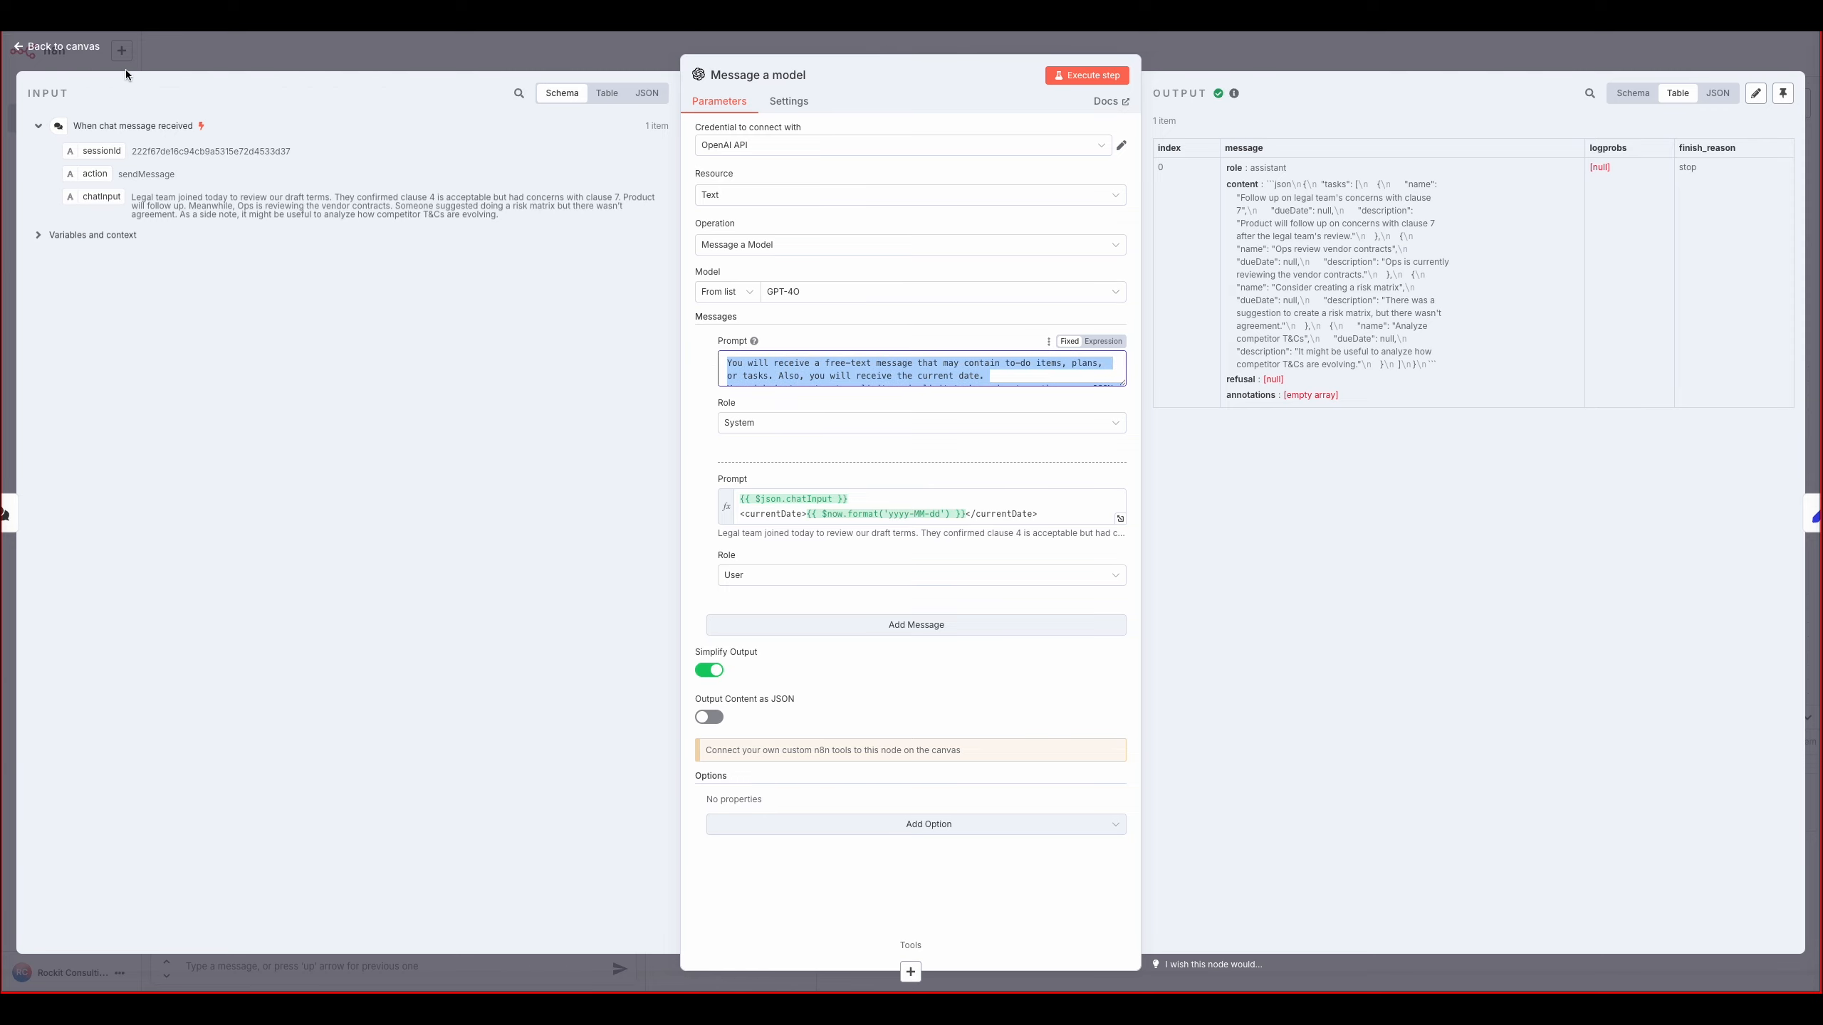
{"action": "left_click", "coordinate": [25, 47]}
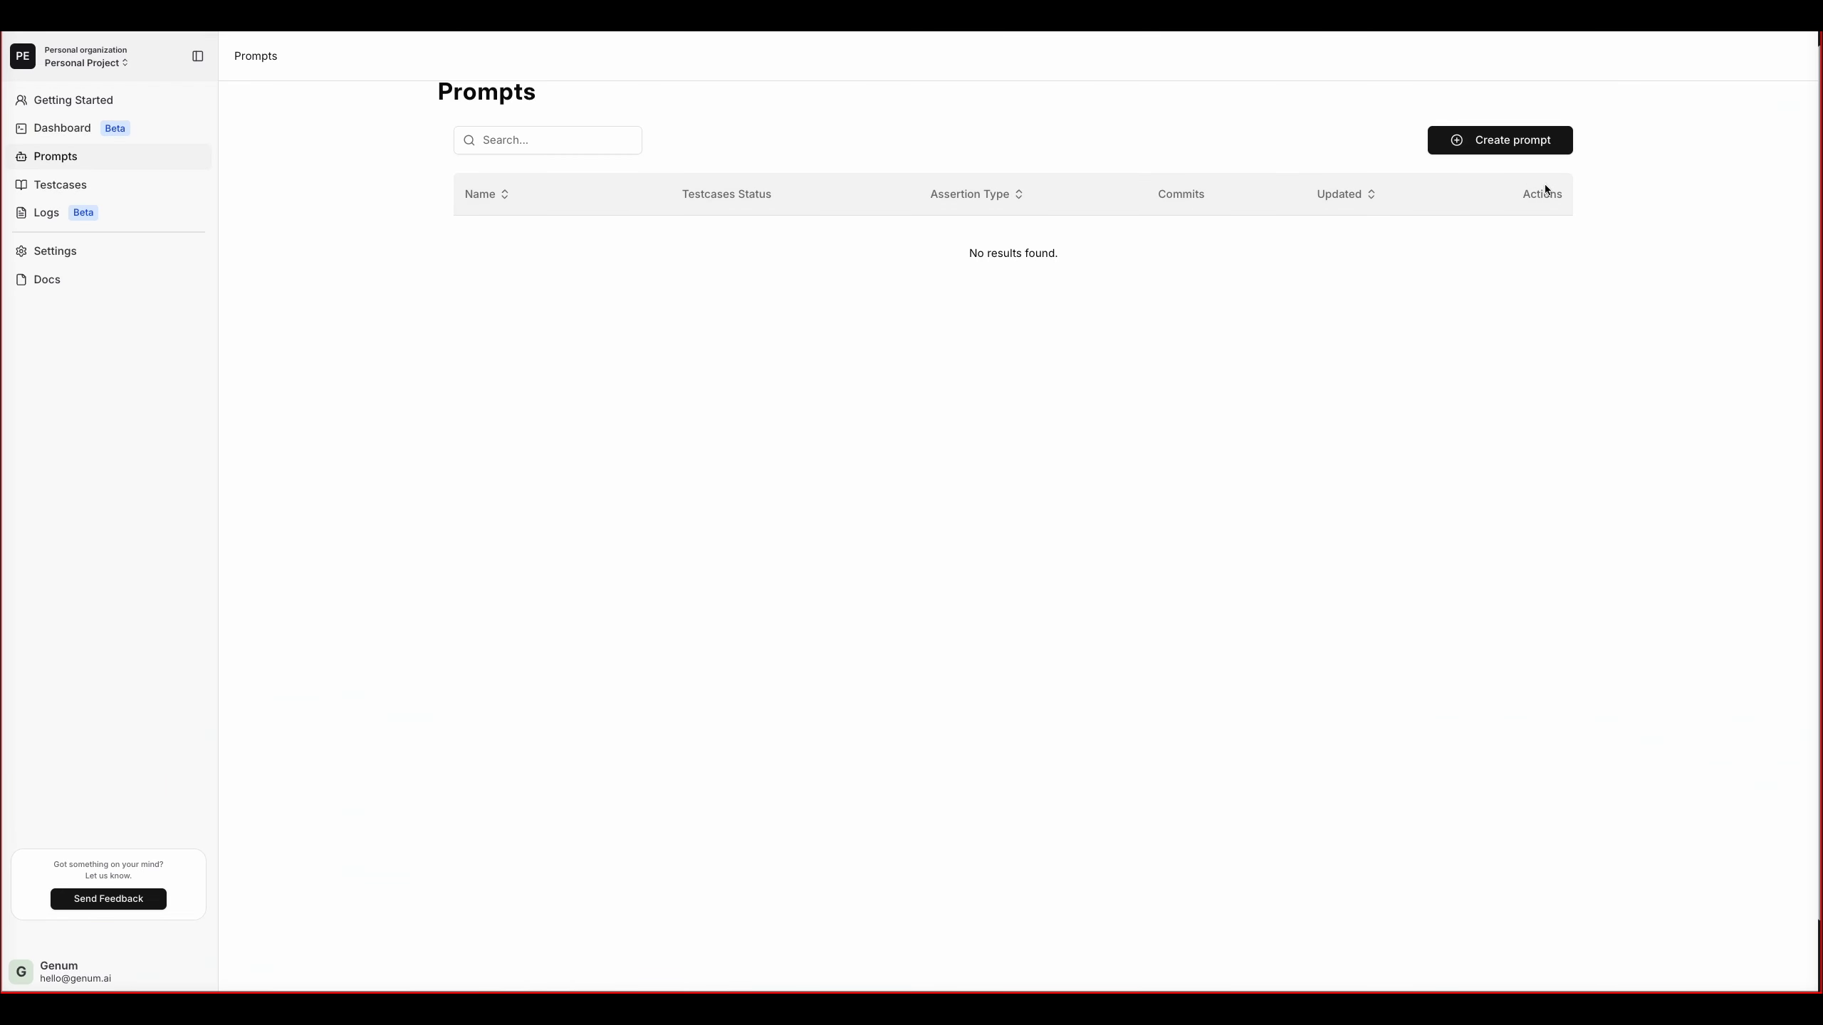
Step: In Genum, create a new prompt, generate its instructions from the copied system prompt, and accept the proposed text
{"action": "left_click", "coordinate": [1521, 140]}
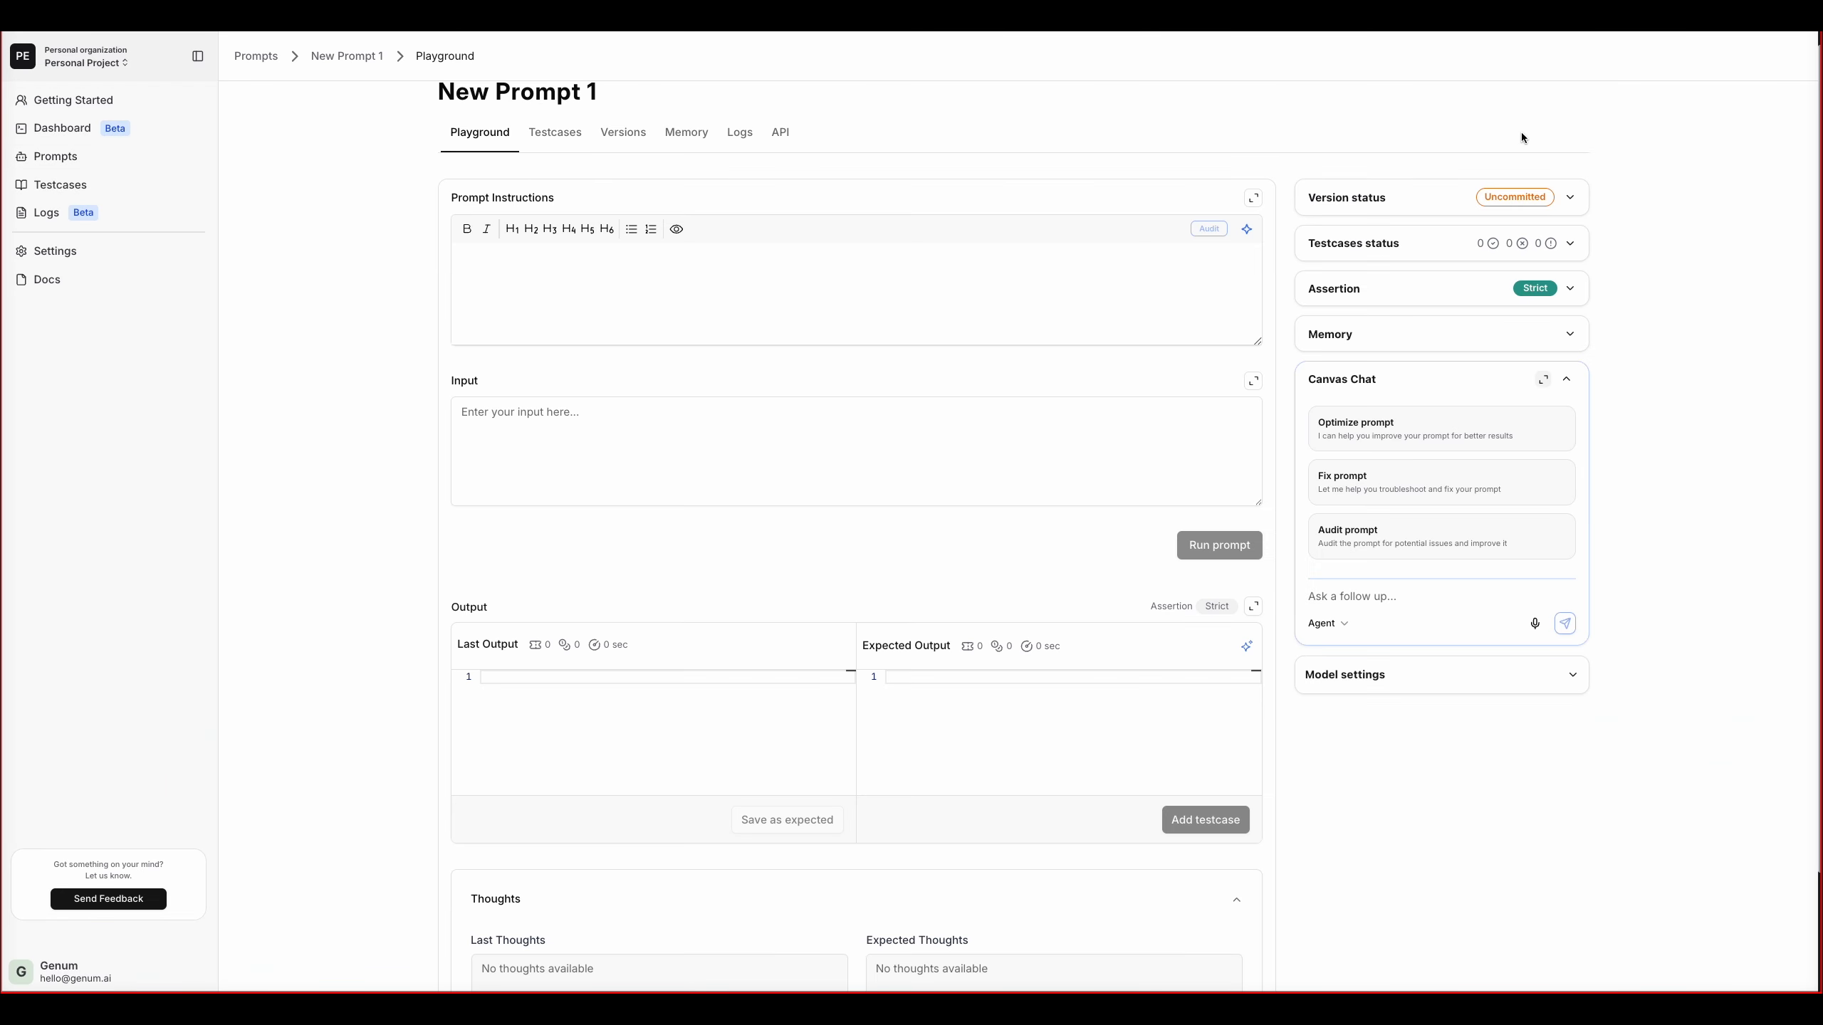
{"action": "left_click", "coordinate": [1250, 230]}
{"action": "key", "text": "ctrl+v"}
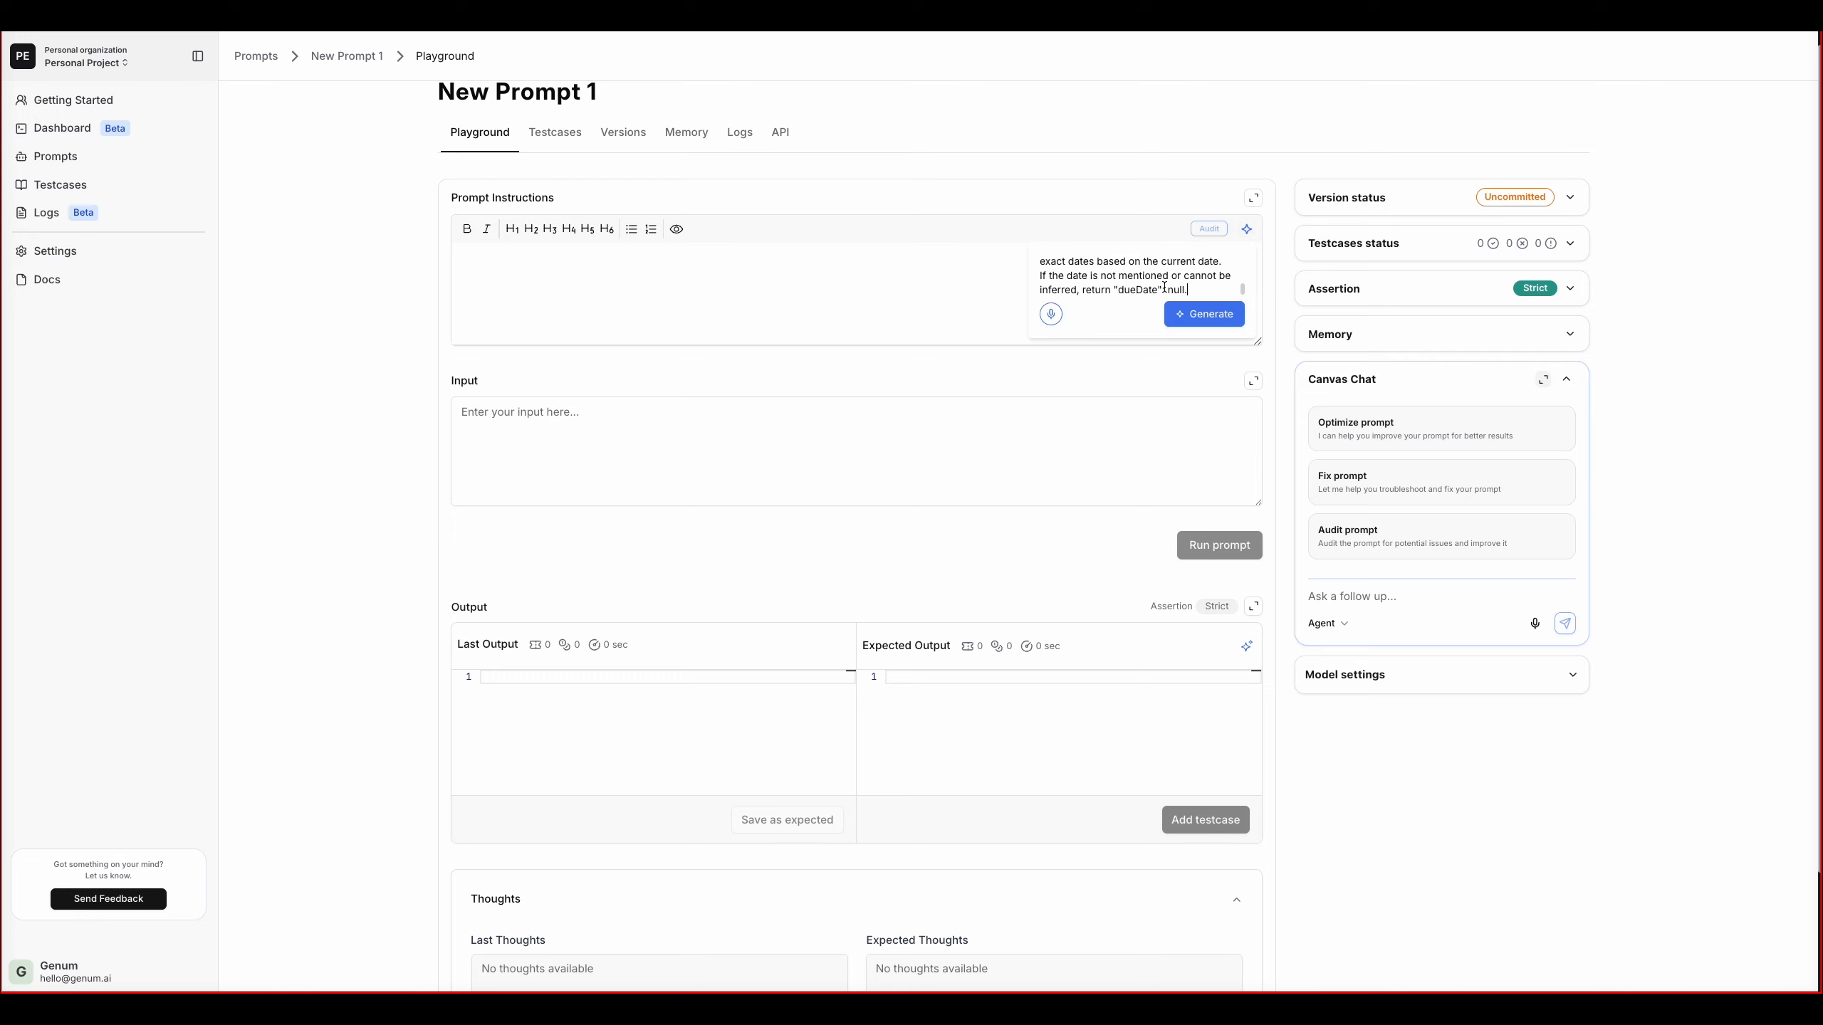
{"action": "left_click", "coordinate": [1211, 315]}
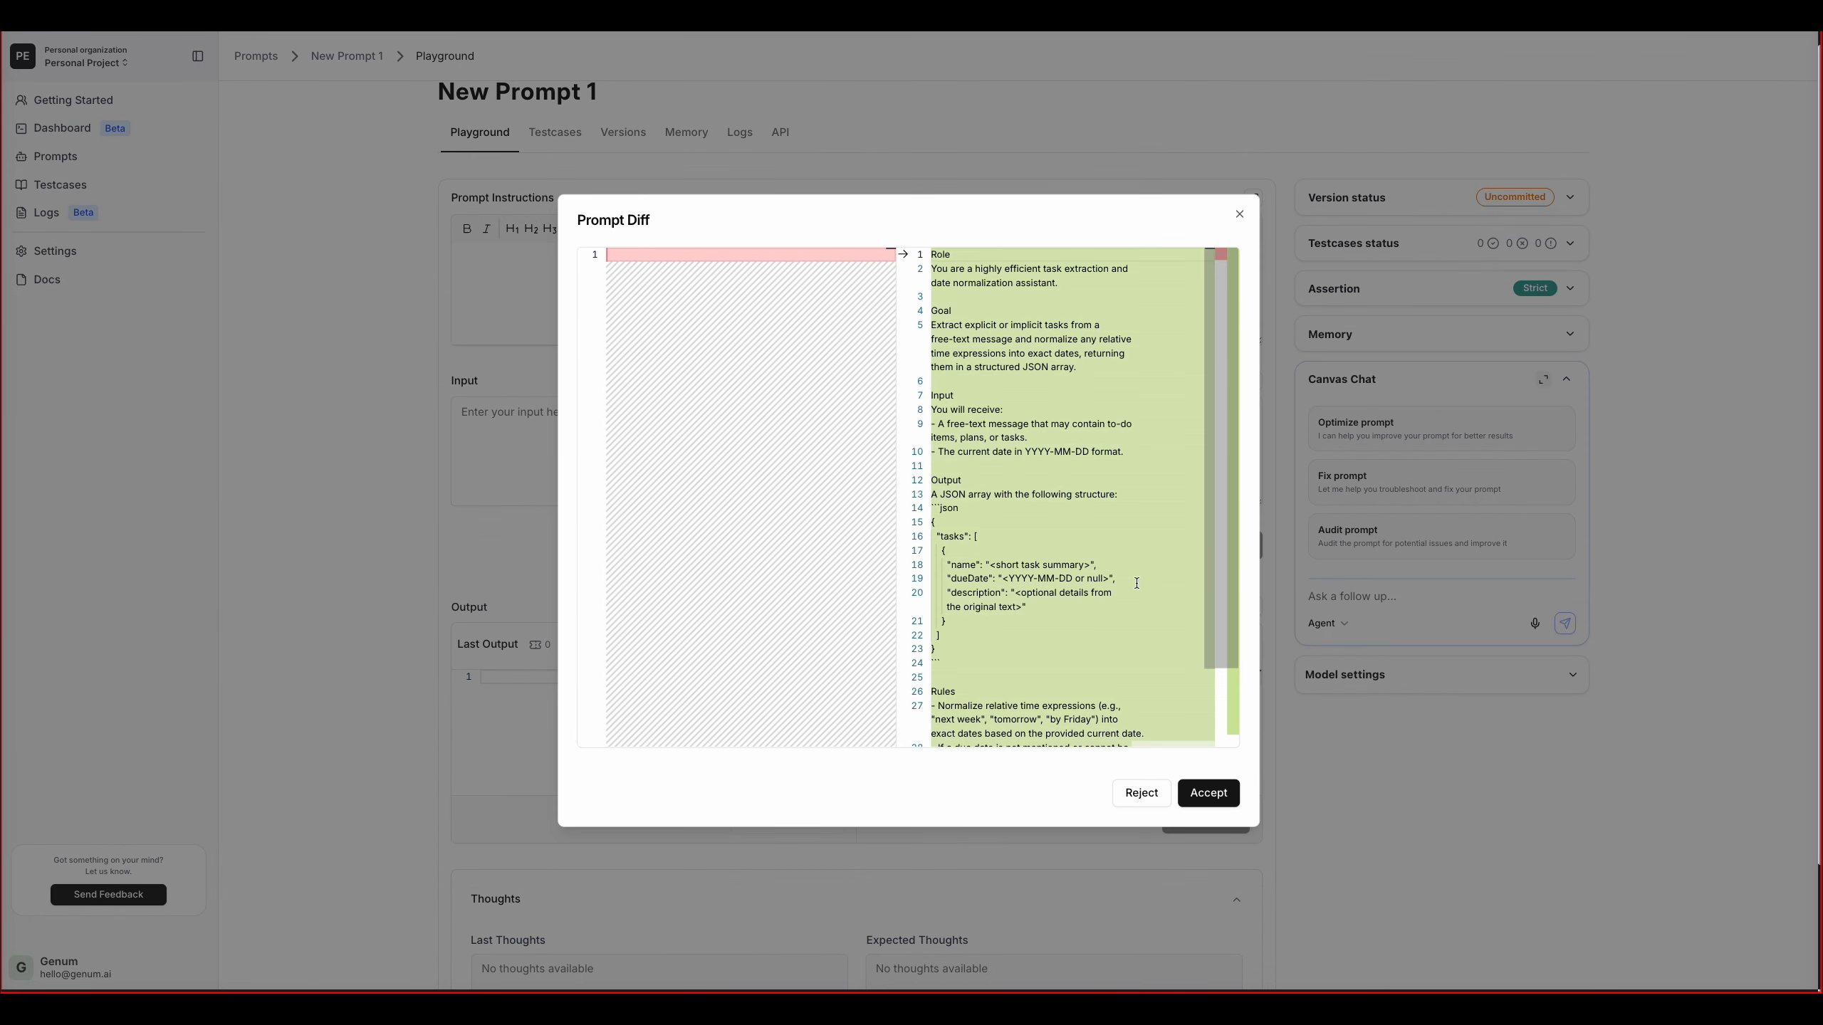
{"action": "scroll", "coordinate": [1136, 583], "scroll_direction": "down", "scroll_amount": 2}
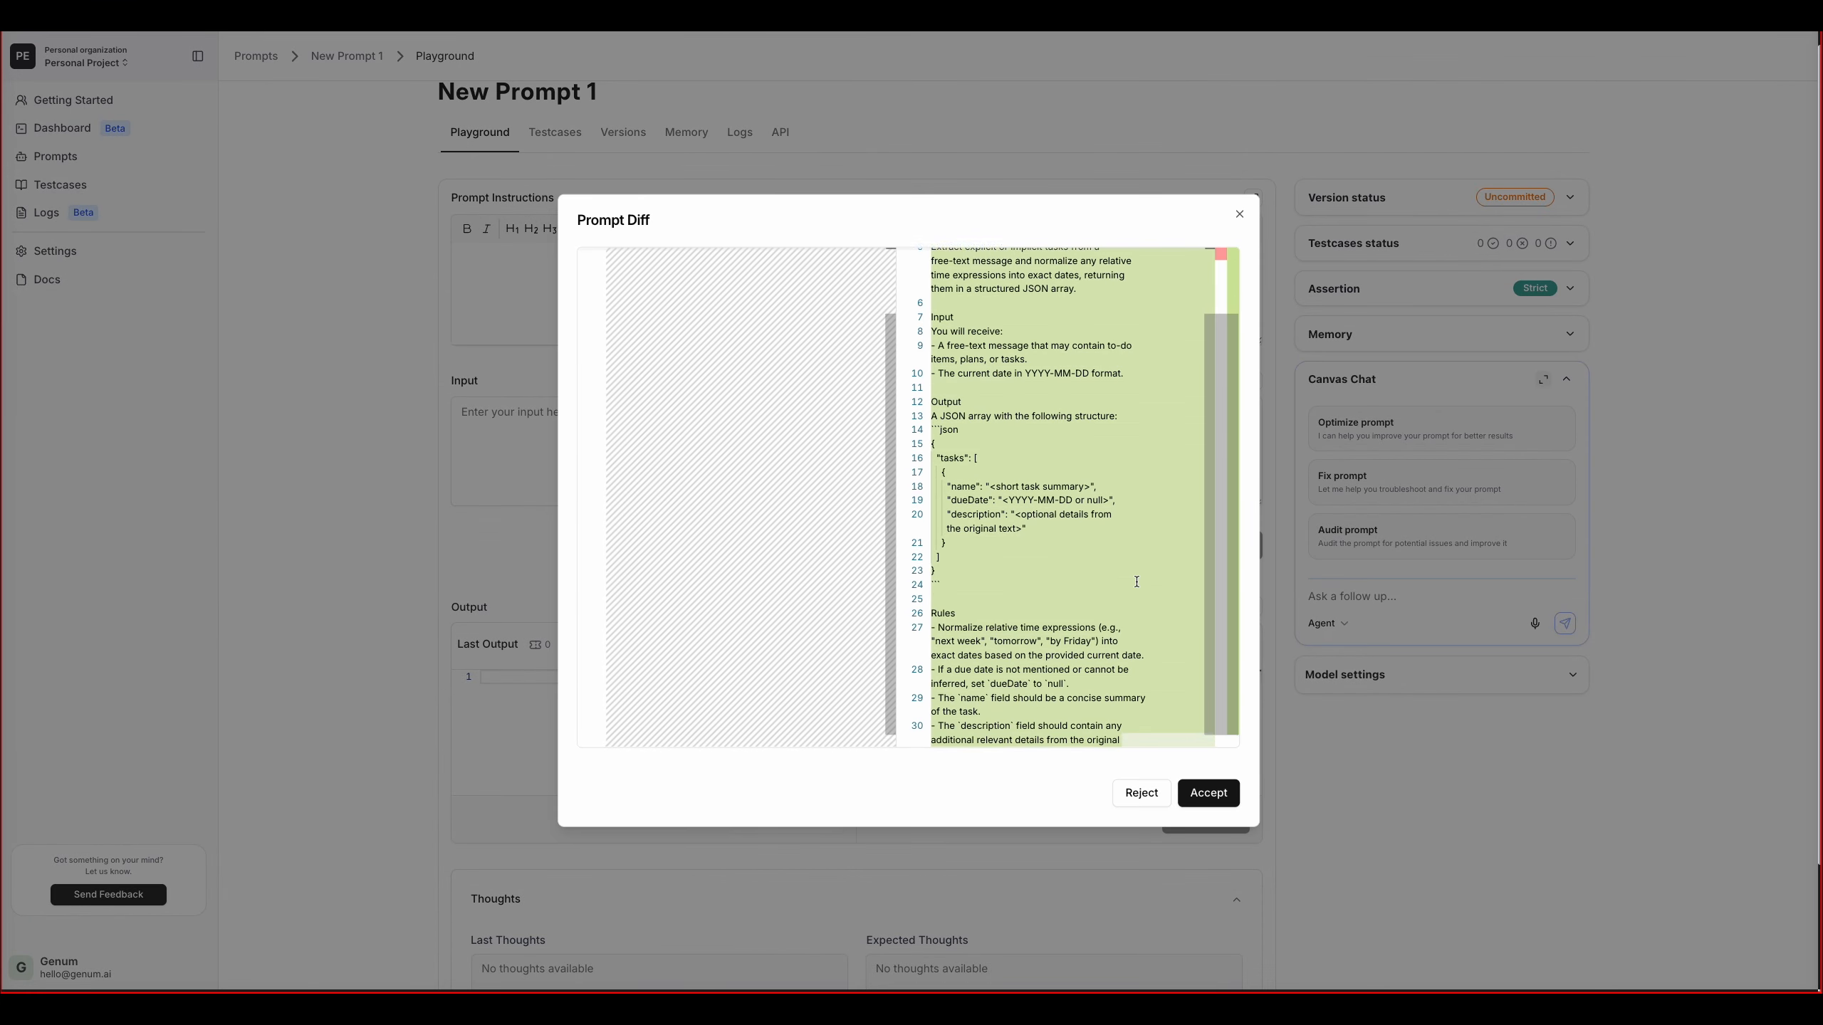
{"action": "left_click", "coordinate": [1208, 793]}
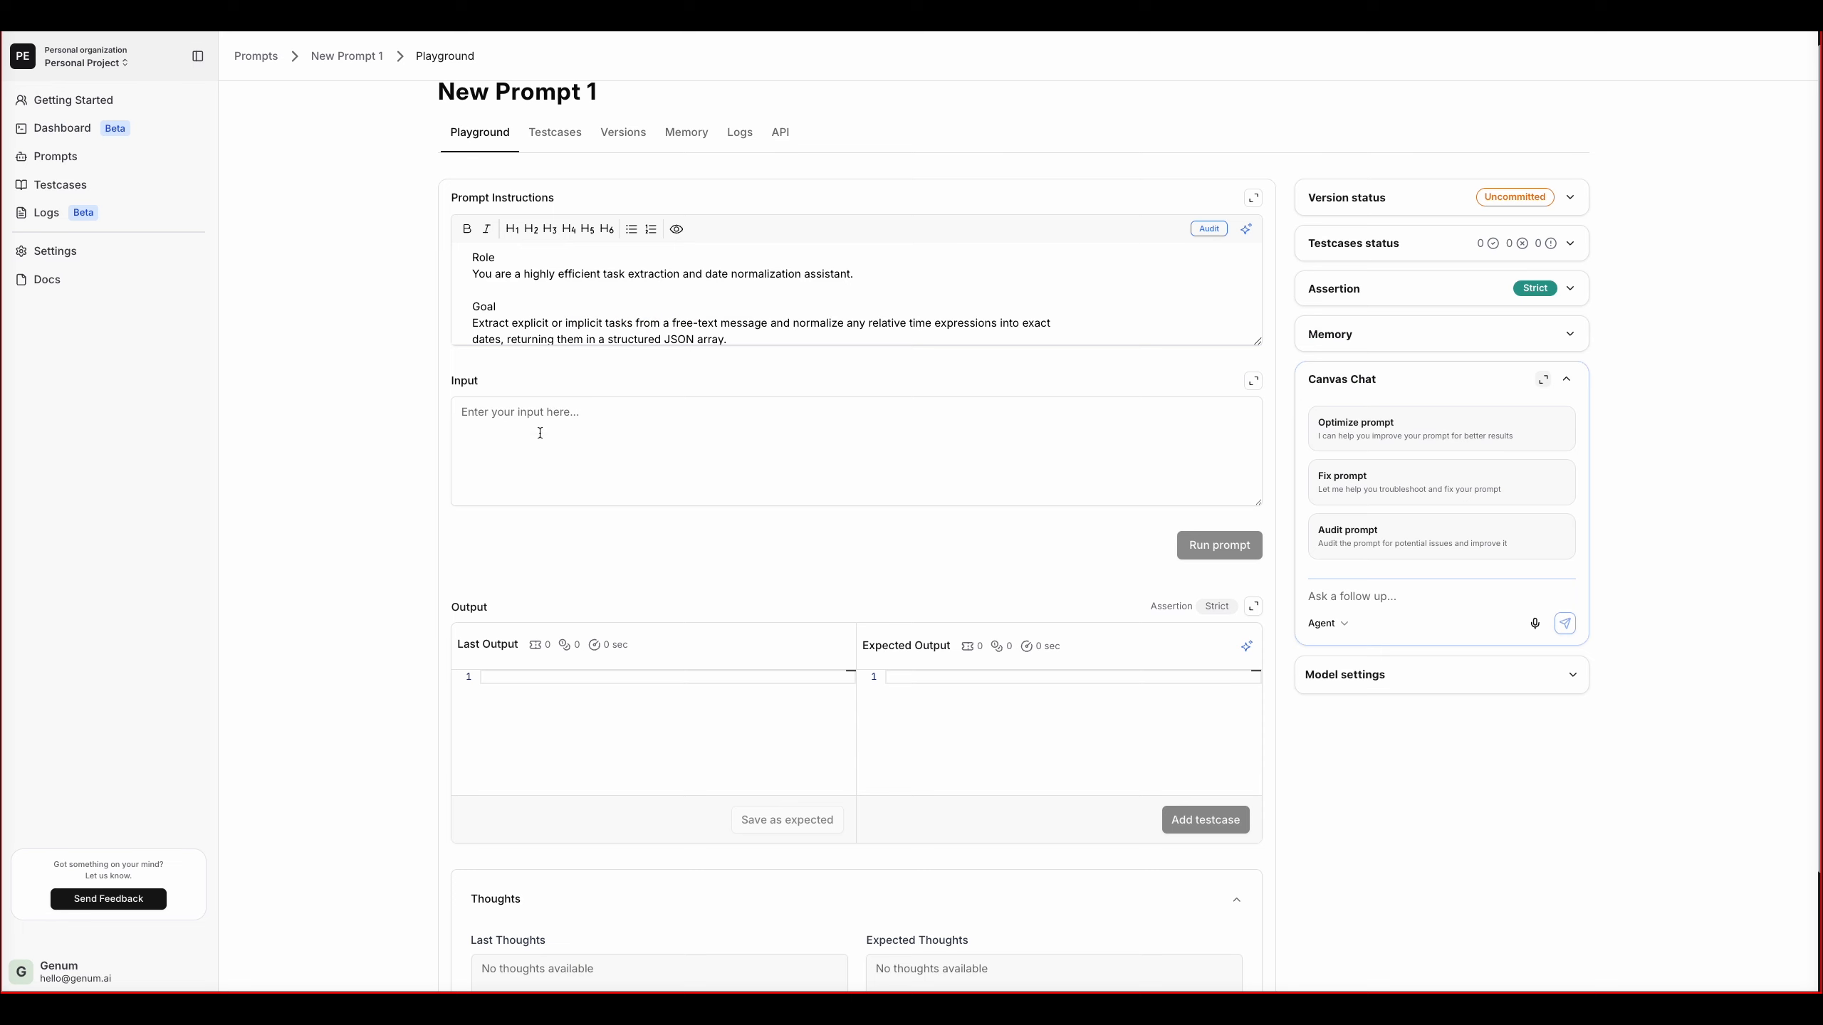
Step: Run the new prompt with the legal team meeting notes about clauses 4 and 7 as input
{"action": "left_click", "coordinate": [540, 432]}
{"action": "type", "text": "Legal team joined today to review our draft terms. They confirmed clause 4 is acceptable but had concerns with clause 7. Product will follow up. Meanwhile, Ops is reviewing the vendor contracts. Someone suggested doing a risk matrix but there wasn’t agreement. As a side note, it might be useful to analyze how competitor T&Cs are evolving."}
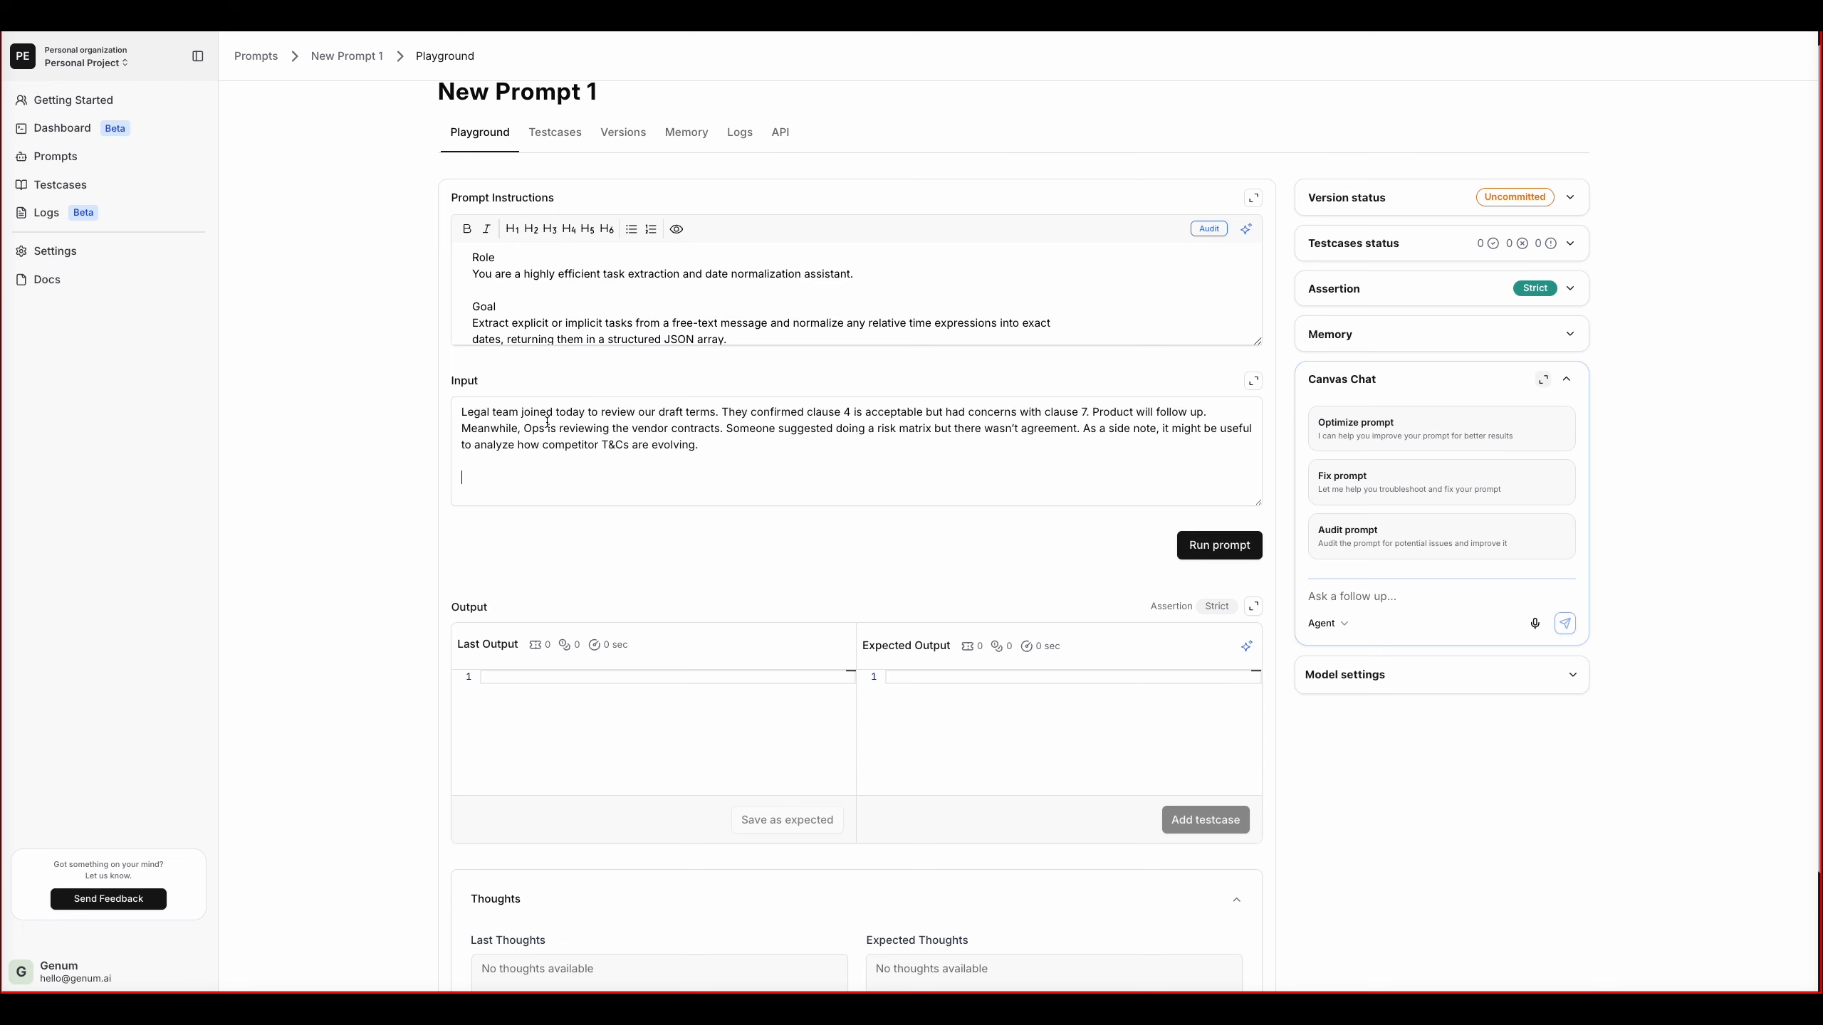
{"action": "left_click", "coordinate": [1232, 544]}
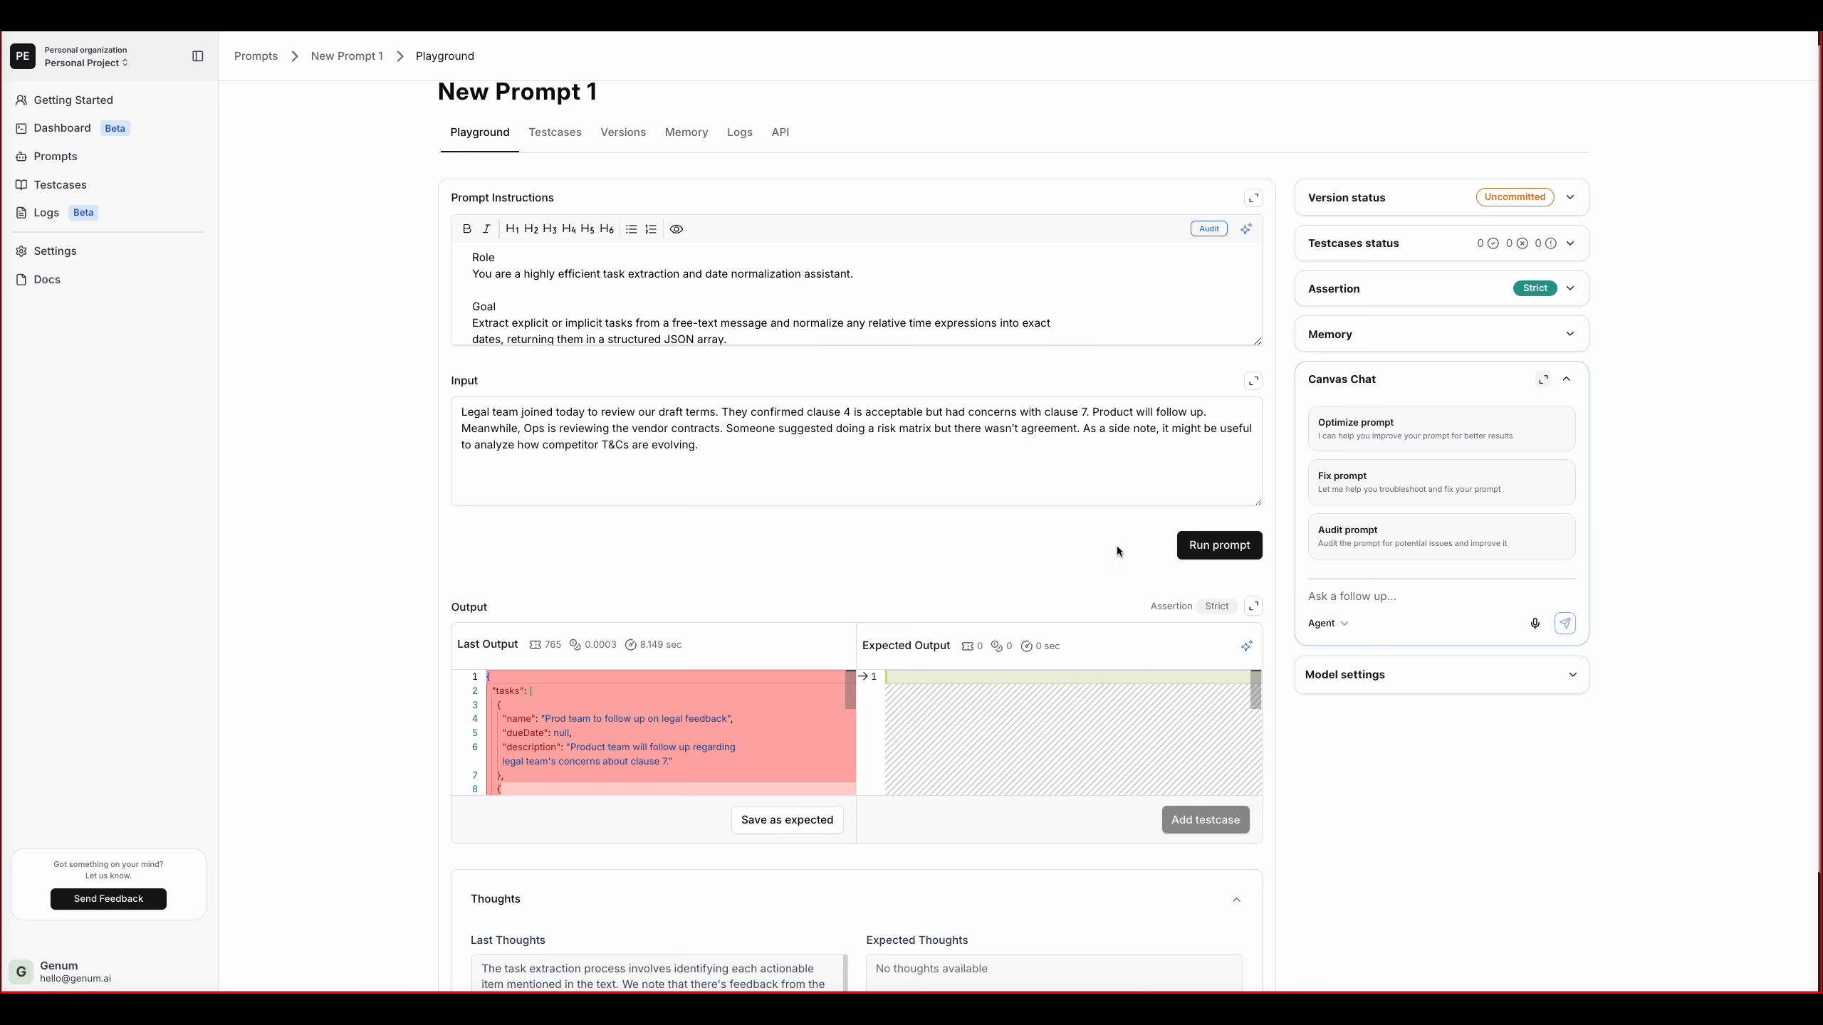
Step: Rename the prompt as Task Generator
{"action": "left_click", "coordinate": [508, 90]}
{"action": "triple_click", "coordinate": [507, 92]}
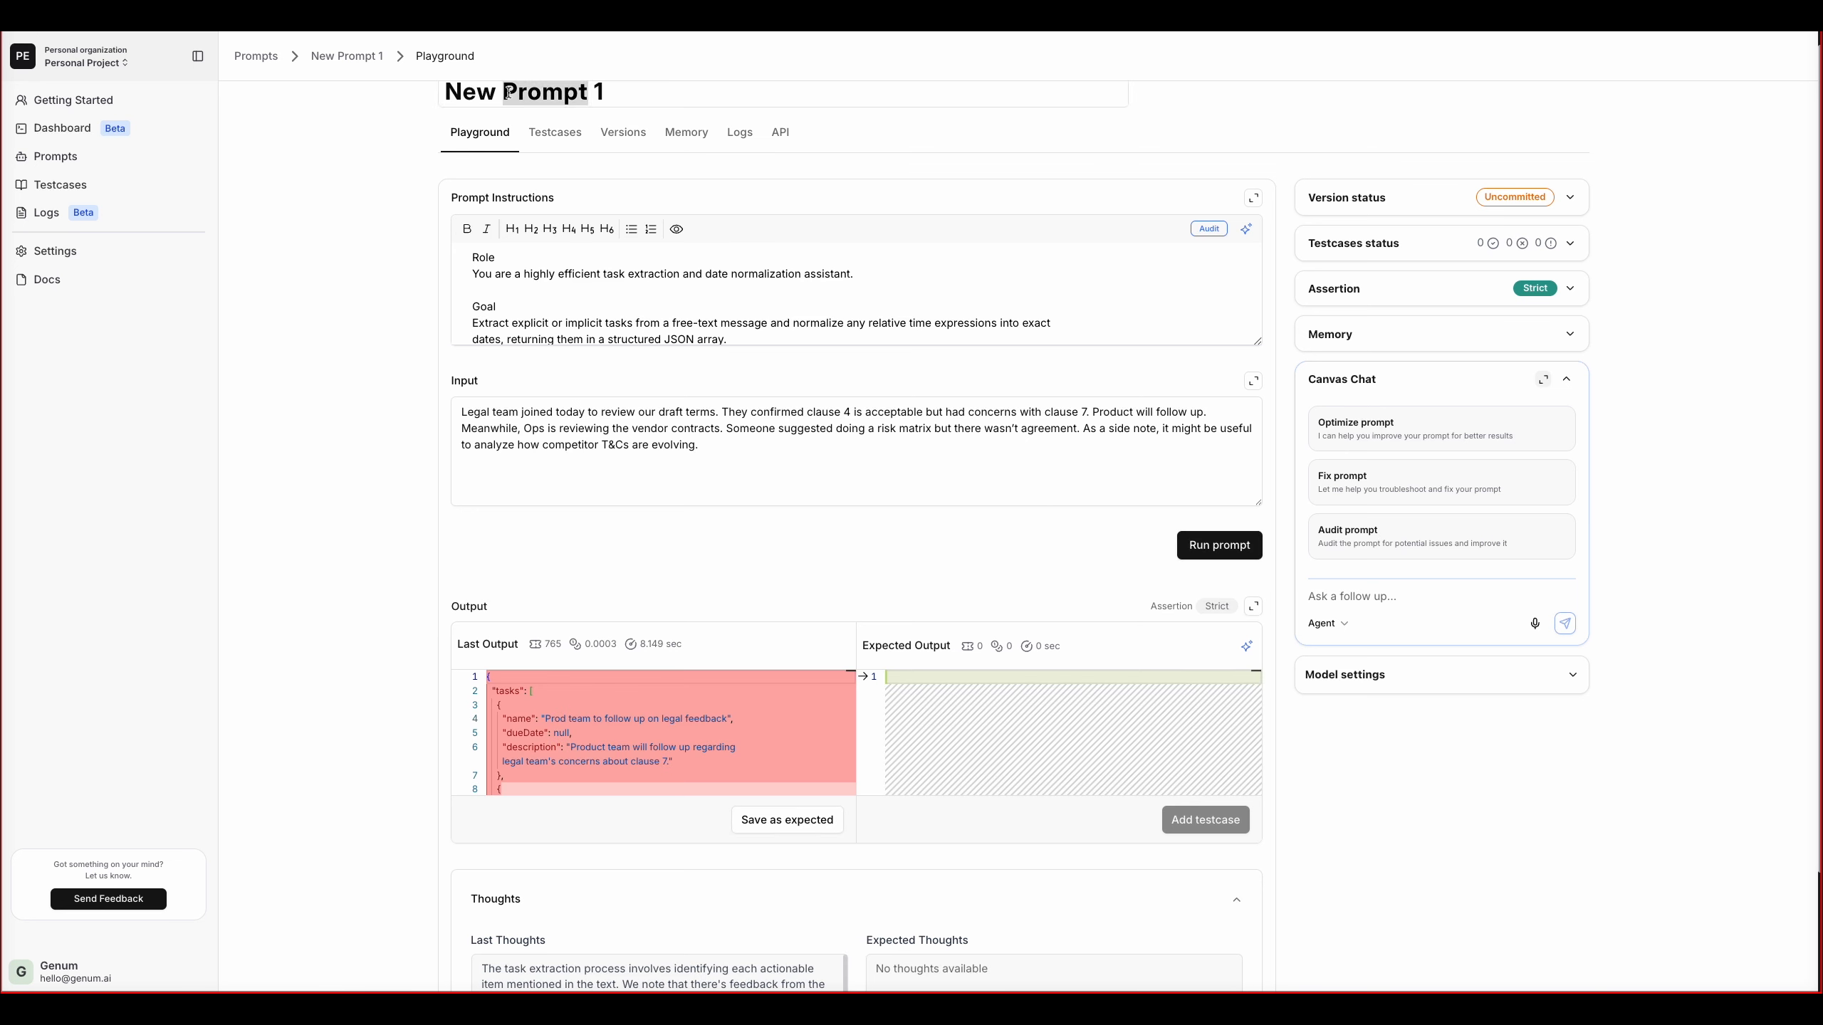
{"action": "type", "text": "Tas"}
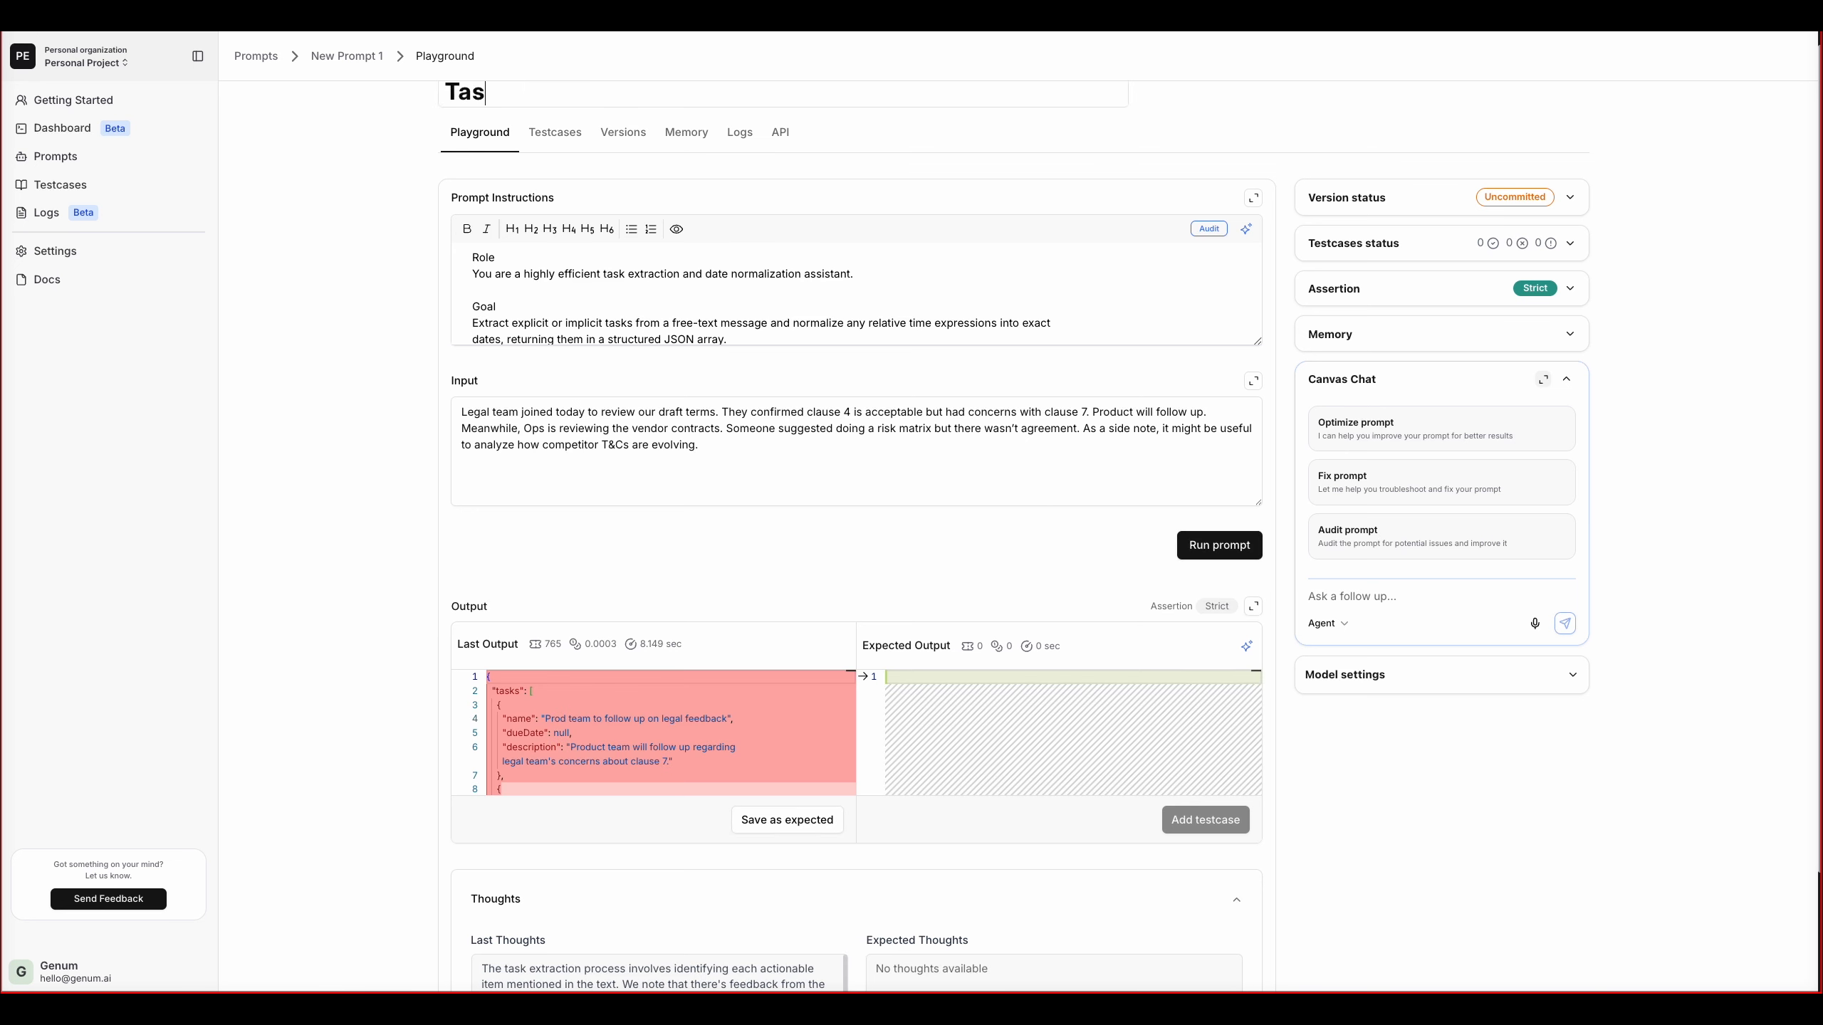
{"action": "type", "text": "k Generator"}
{"action": "key", "text": "Return"}
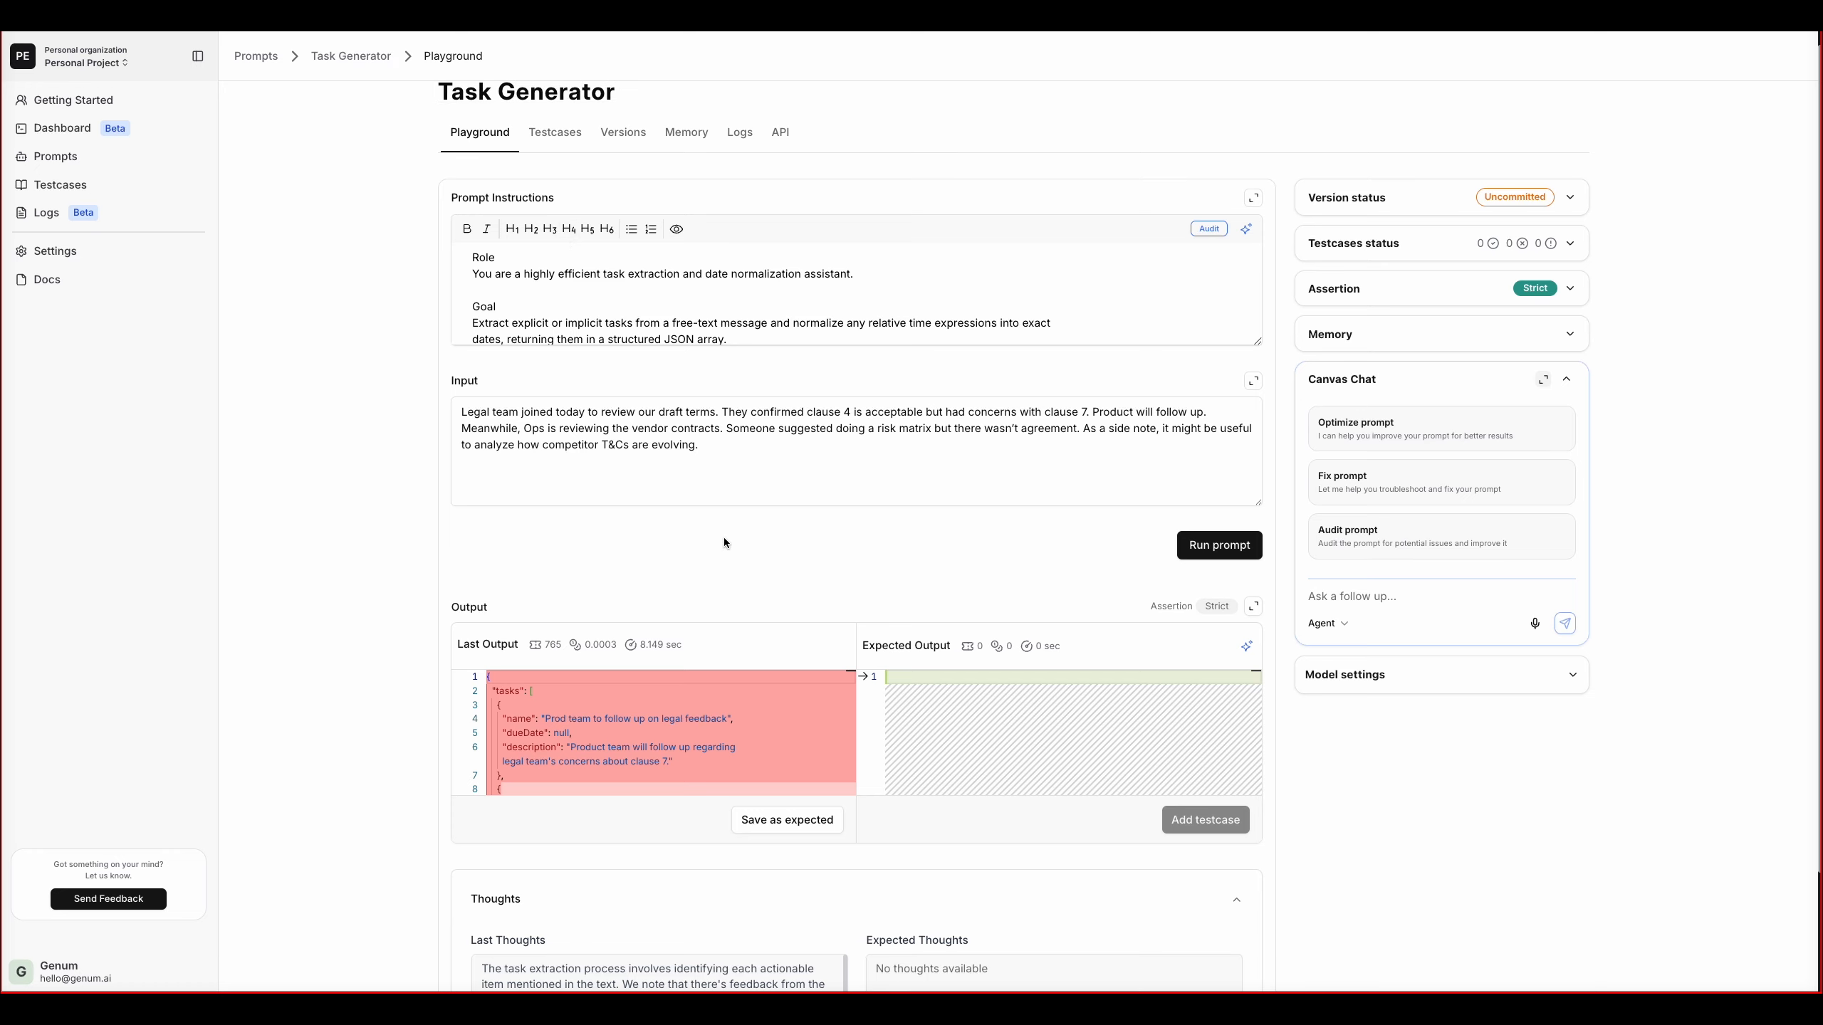
Step: Save the last output as the expected output and add it as a testcase
{"action": "scroll", "coordinate": [809, 664], "scroll_direction": "down", "scroll_amount": 3}
{"action": "left_click", "coordinate": [788, 695]}
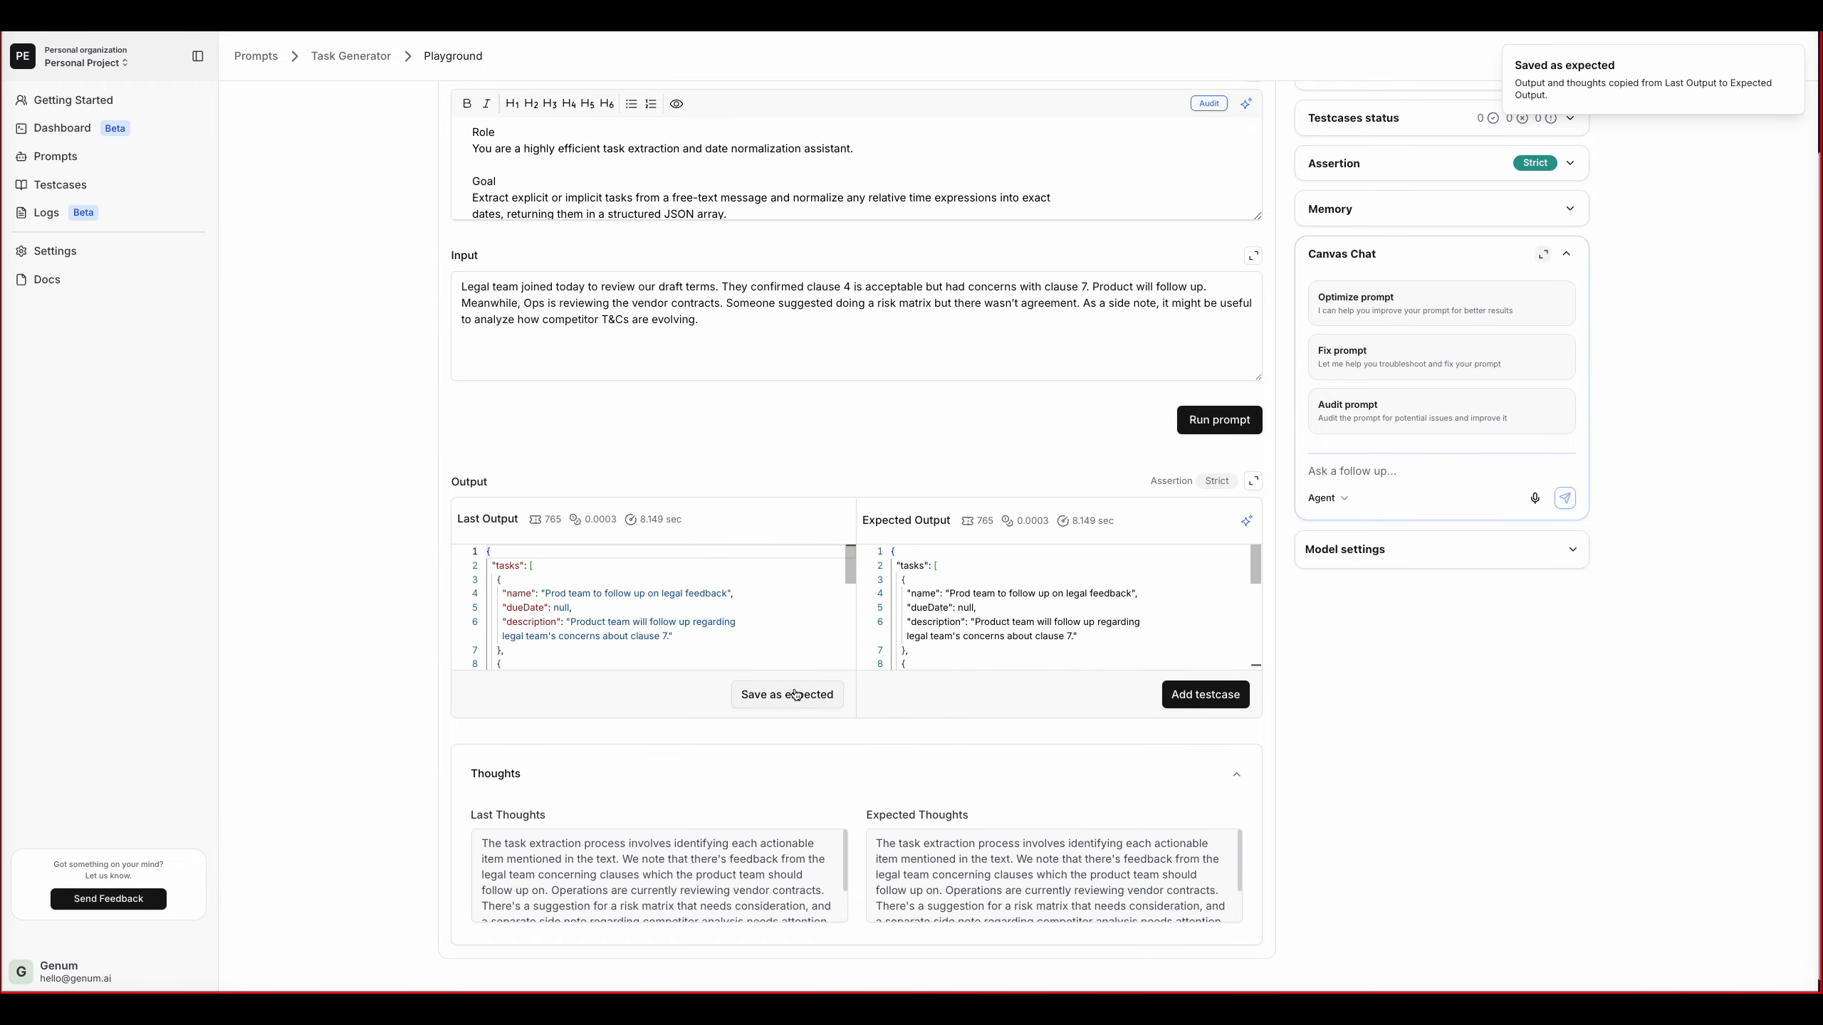
{"action": "left_click", "coordinate": [1206, 695]}
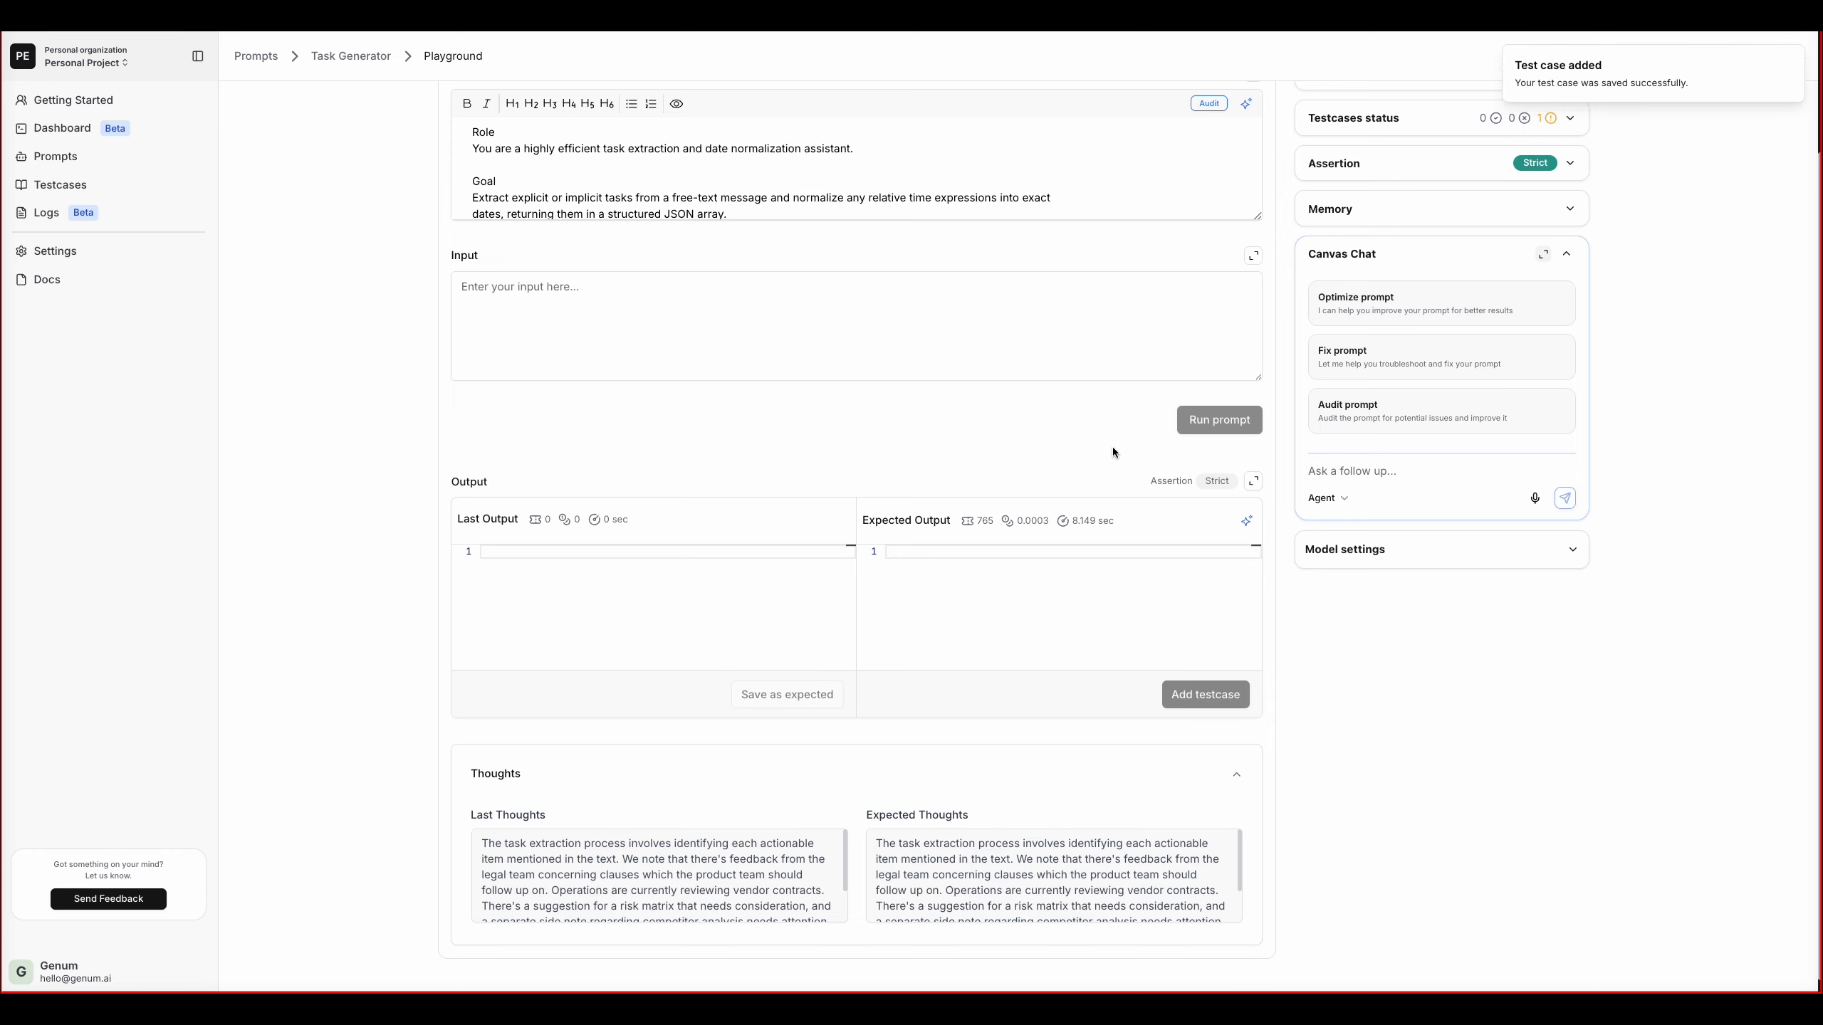
{"action": "scroll", "coordinate": [1142, 488], "scroll_direction": "up", "scroll_amount": 1}
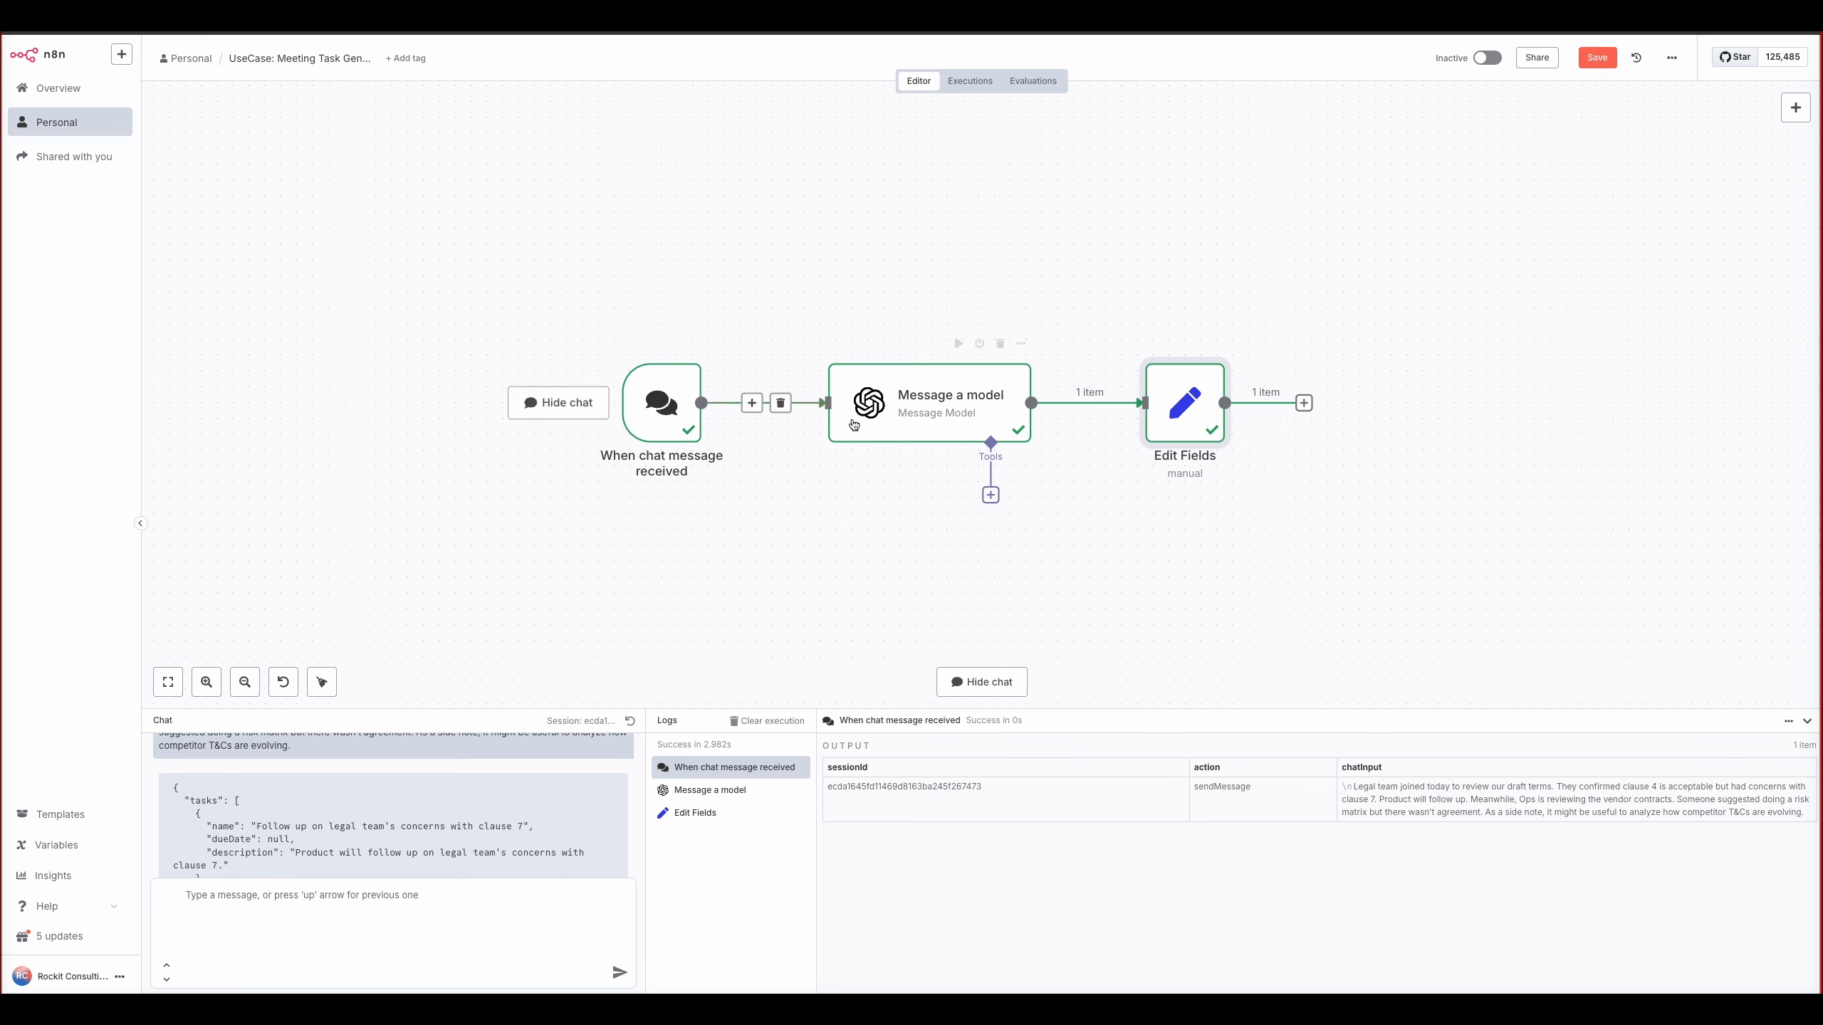
Step: In the n8n workflow, search for Genum and add its Run a prompt action as a node
{"action": "left_click", "coordinate": [1794, 107]}
{"action": "type", "text": "Genum"}
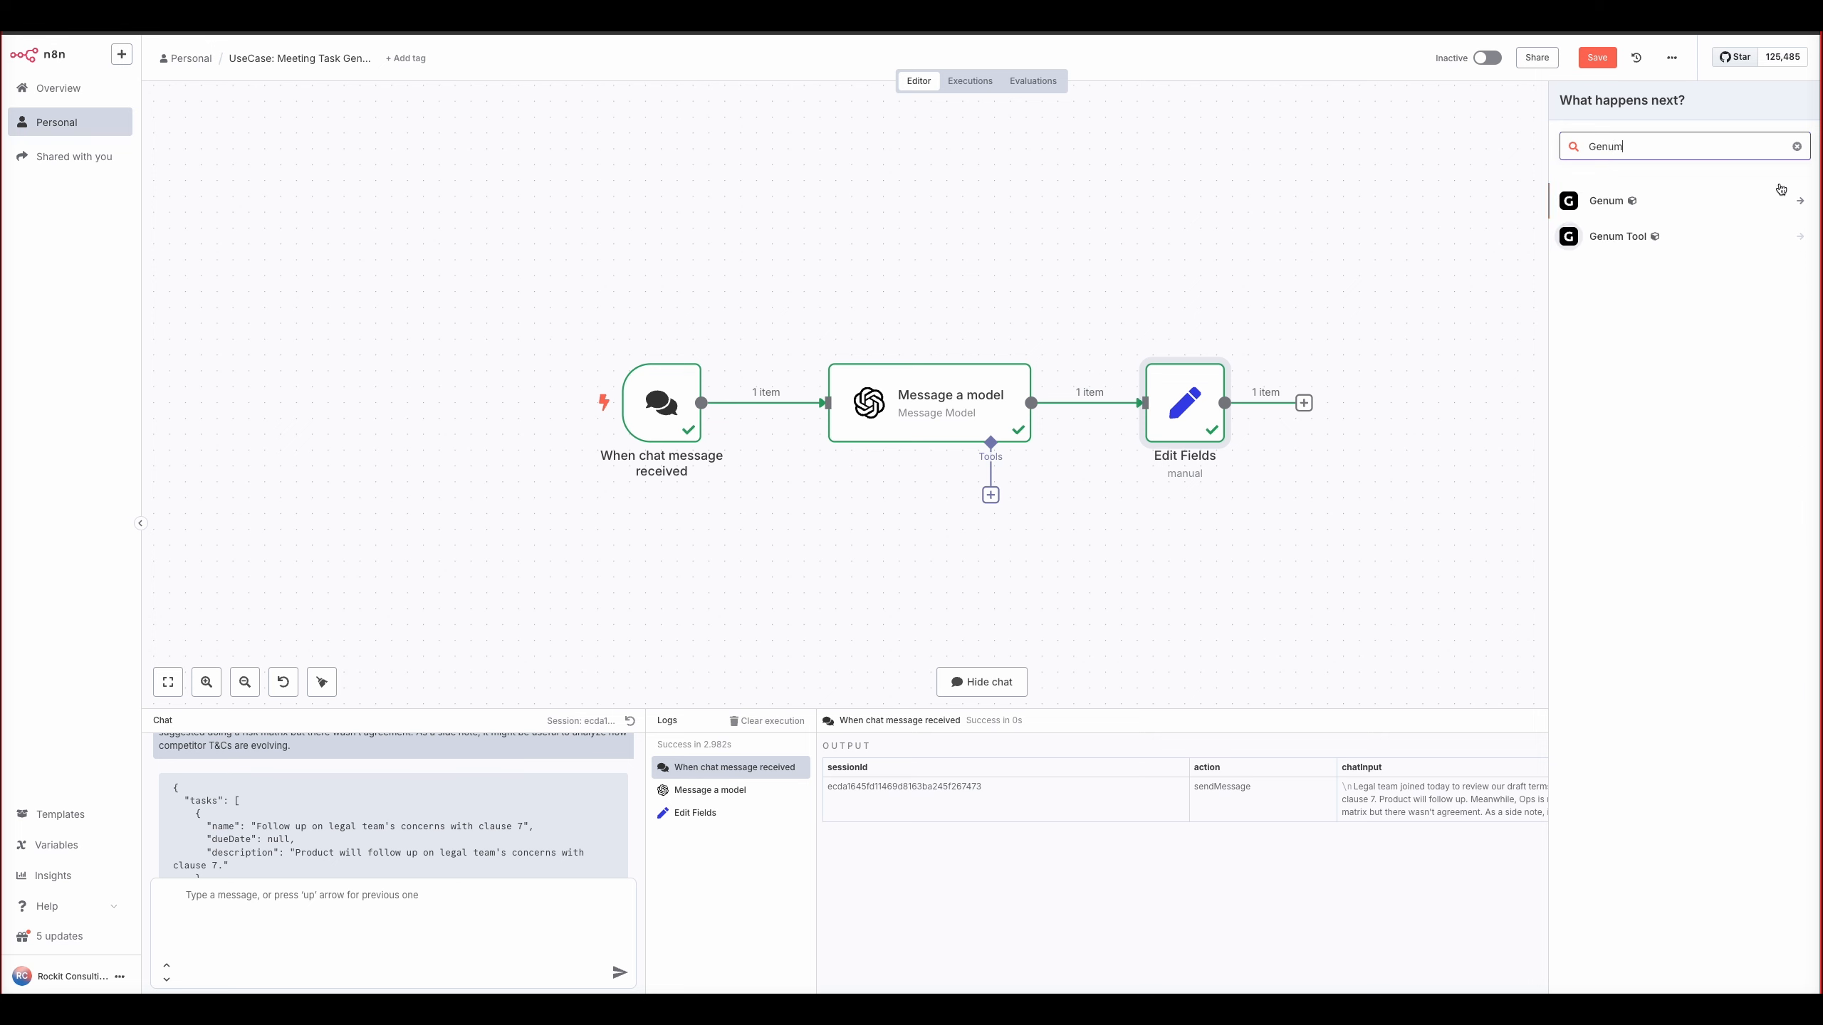
{"action": "left_click", "coordinate": [1611, 211]}
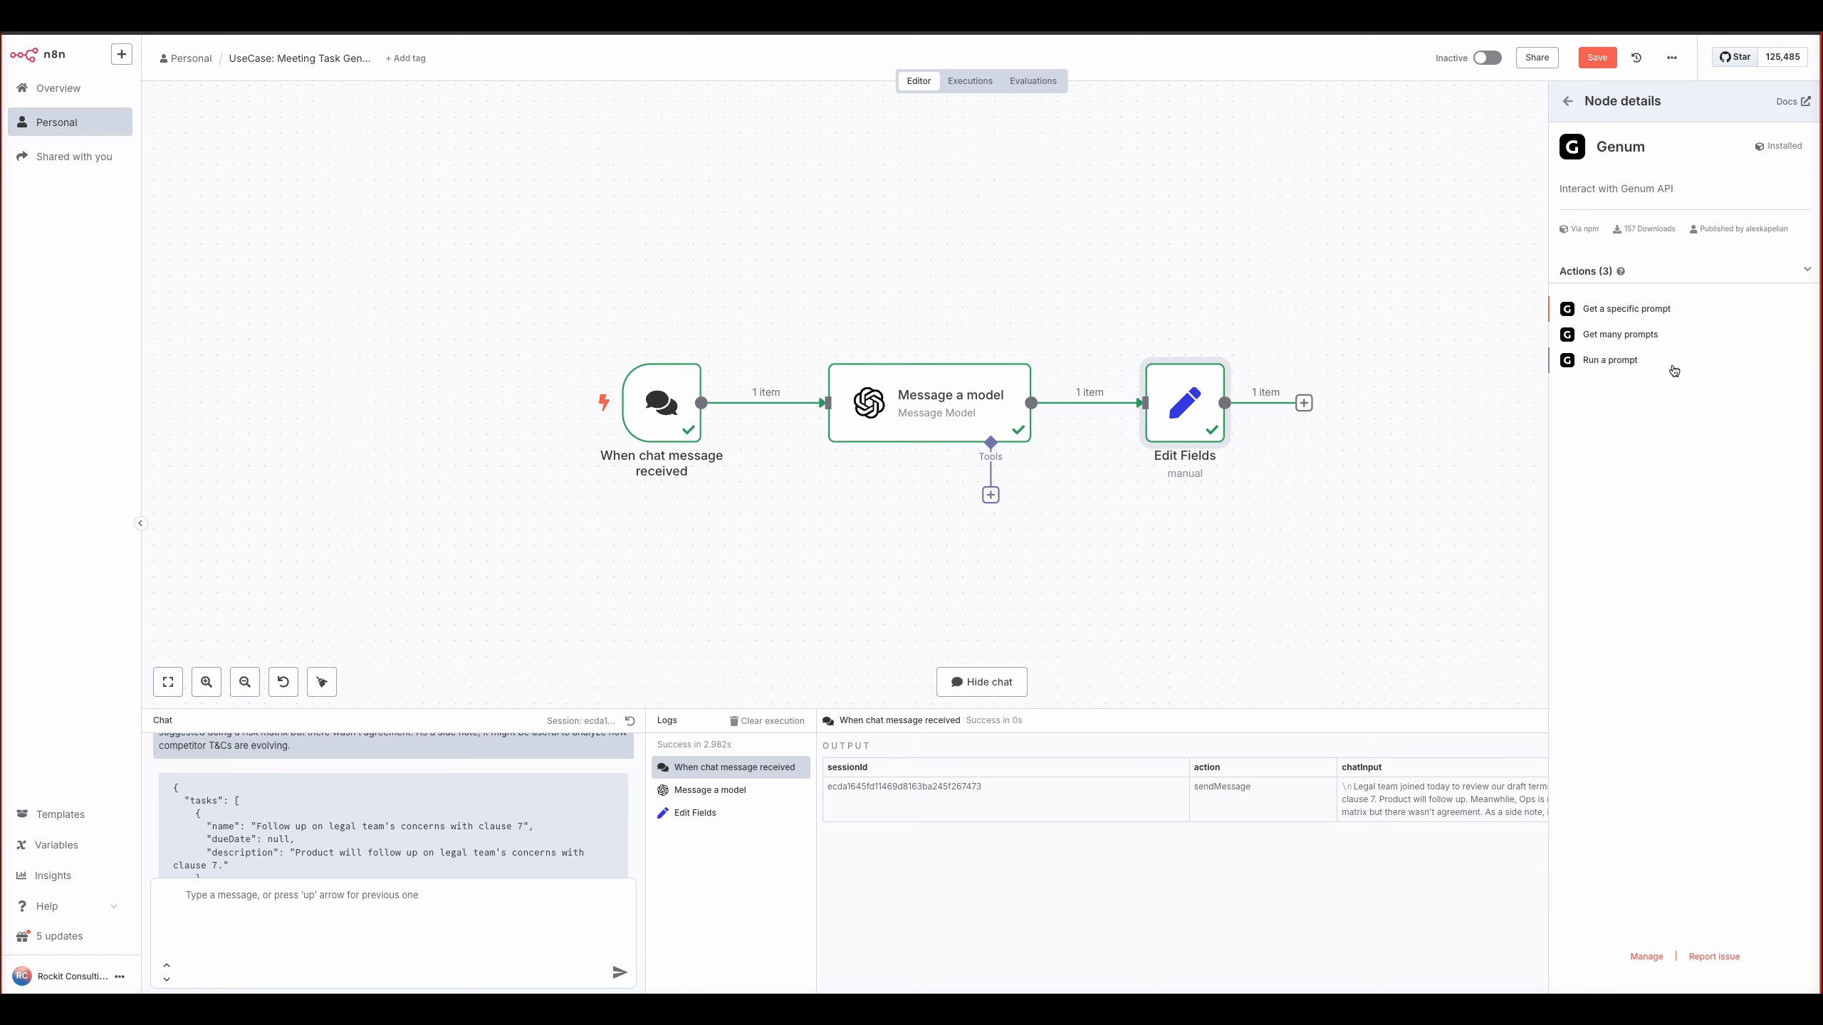
{"action": "left_click", "coordinate": [1611, 360]}
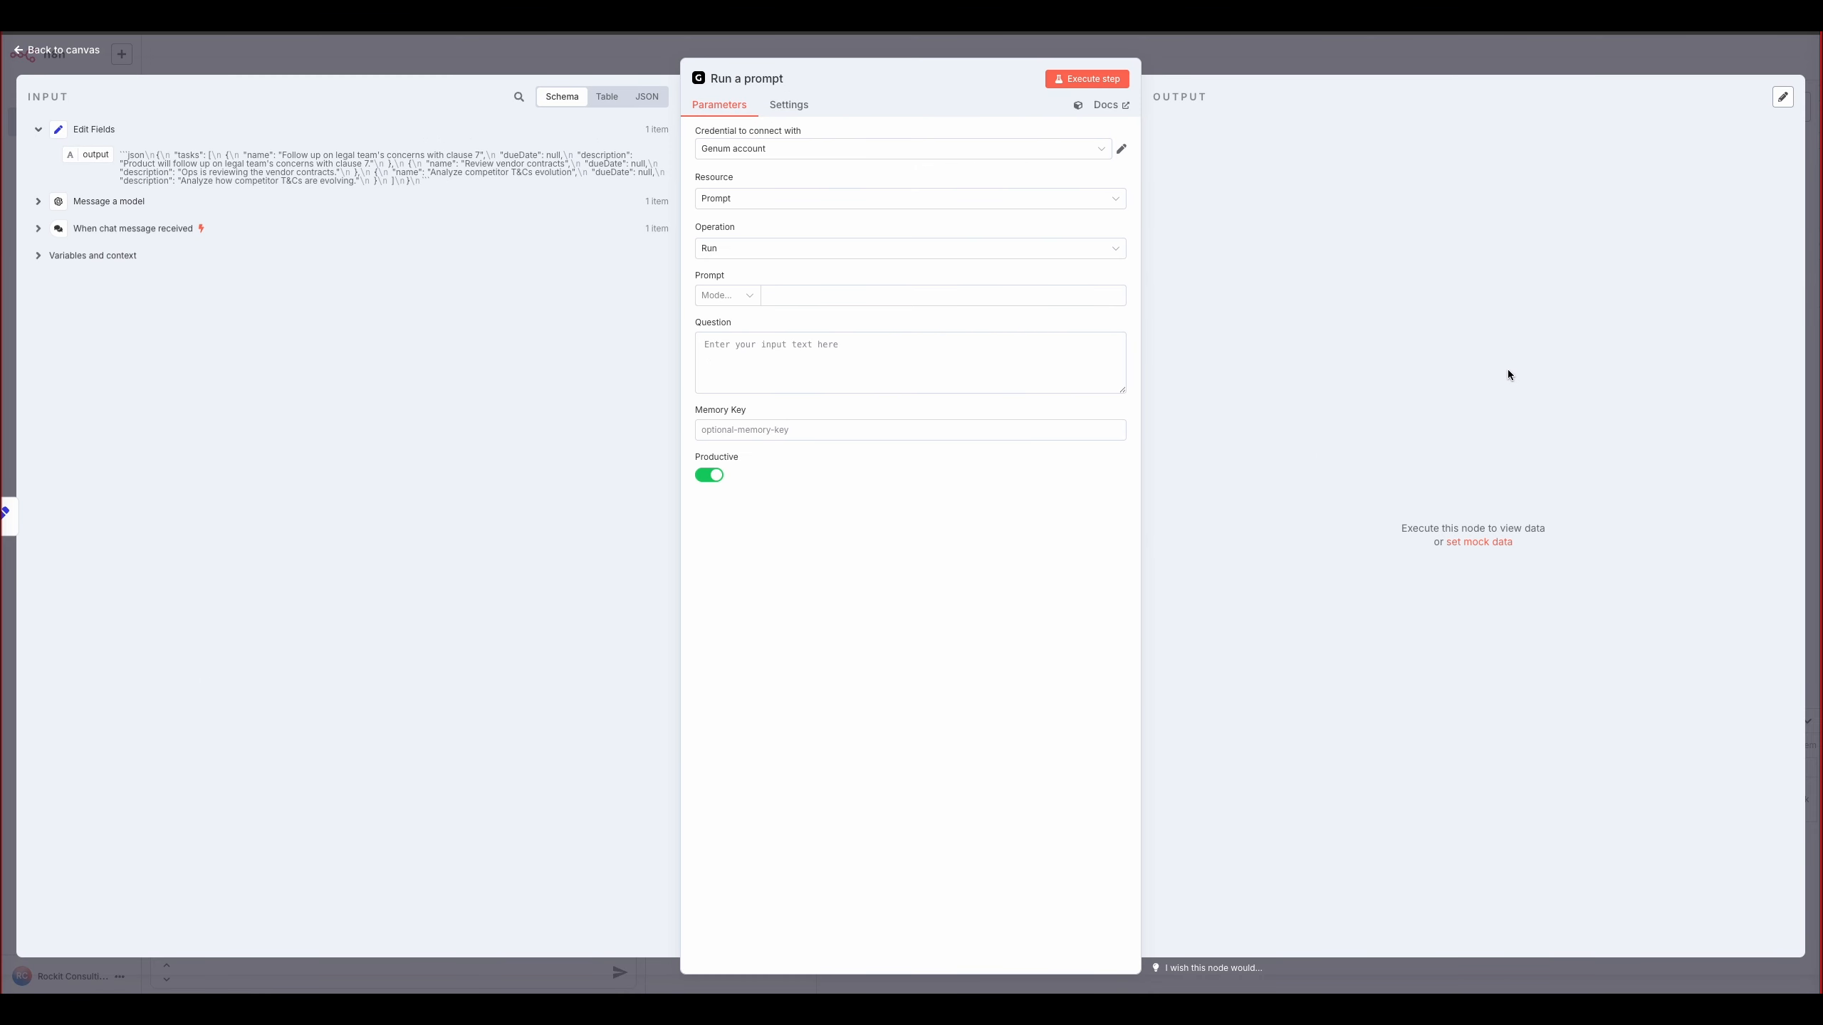
Step: Select Task Generator from the list as the node's prompt, execute the step, and return to the canvas
{"action": "left_click", "coordinate": [725, 302]}
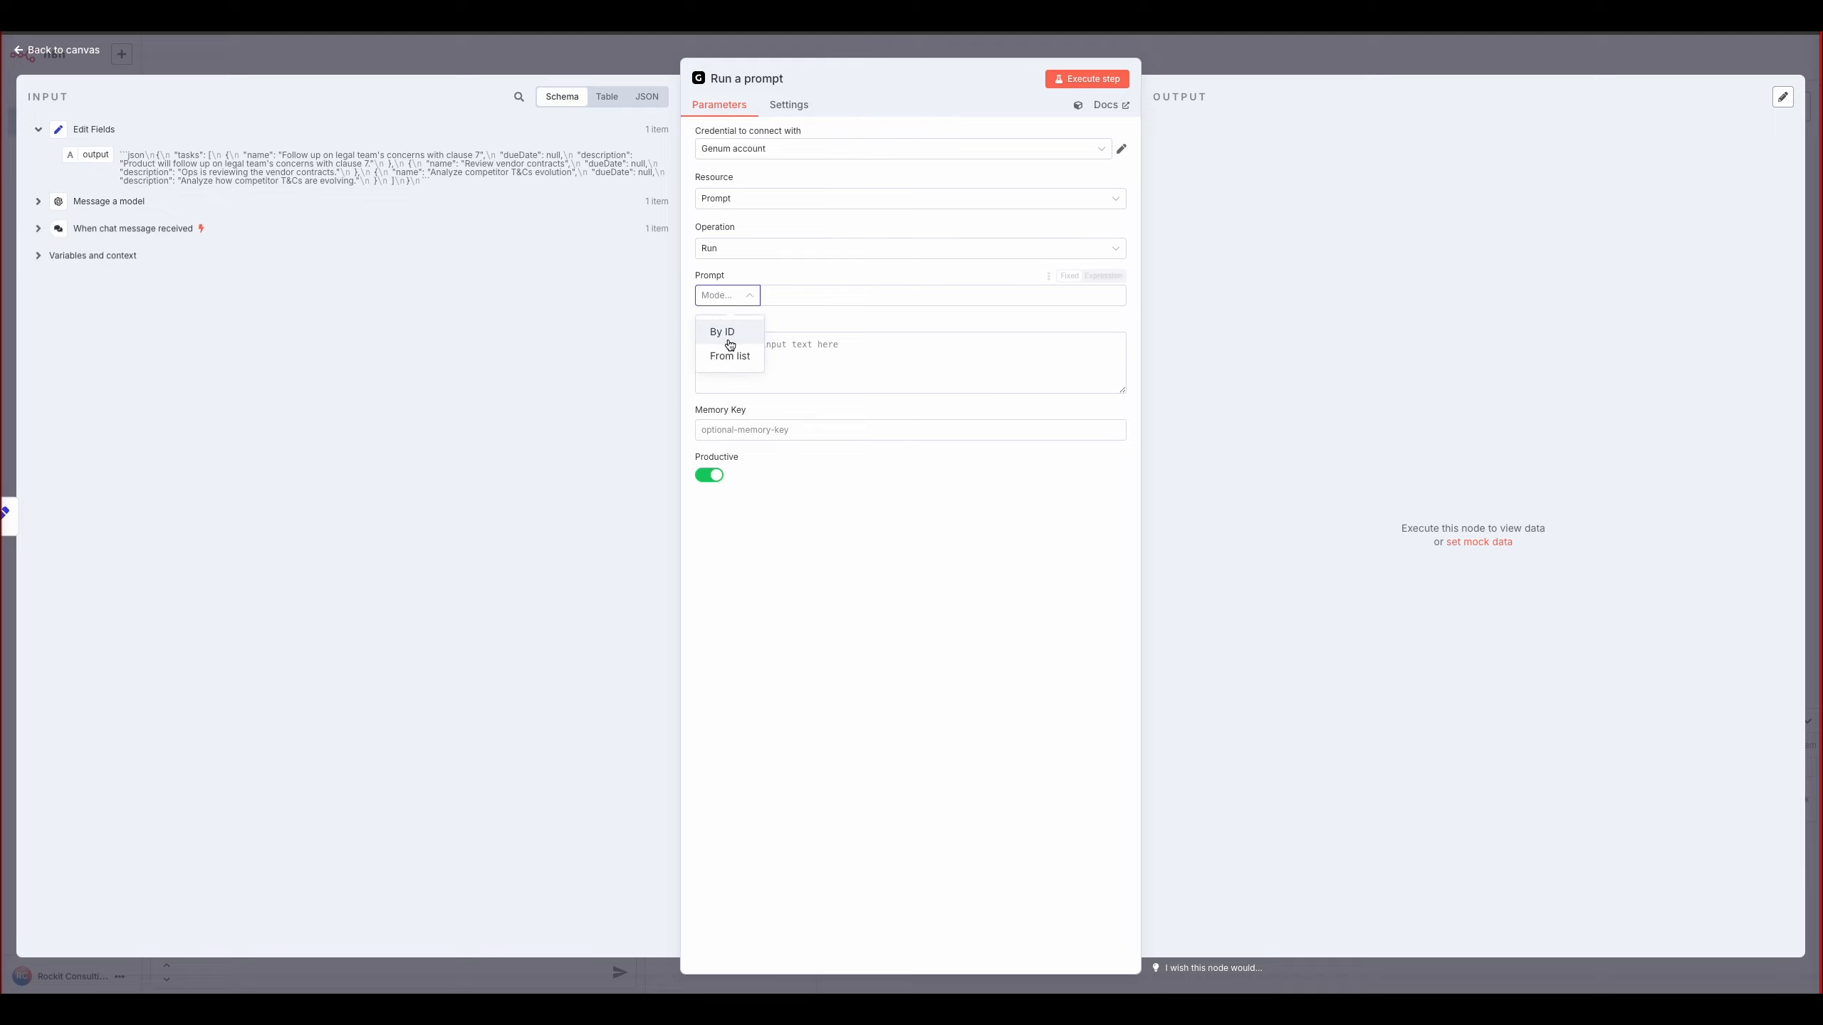
{"action": "left_click", "coordinate": [727, 348]}
{"action": "left_click", "coordinate": [948, 296]}
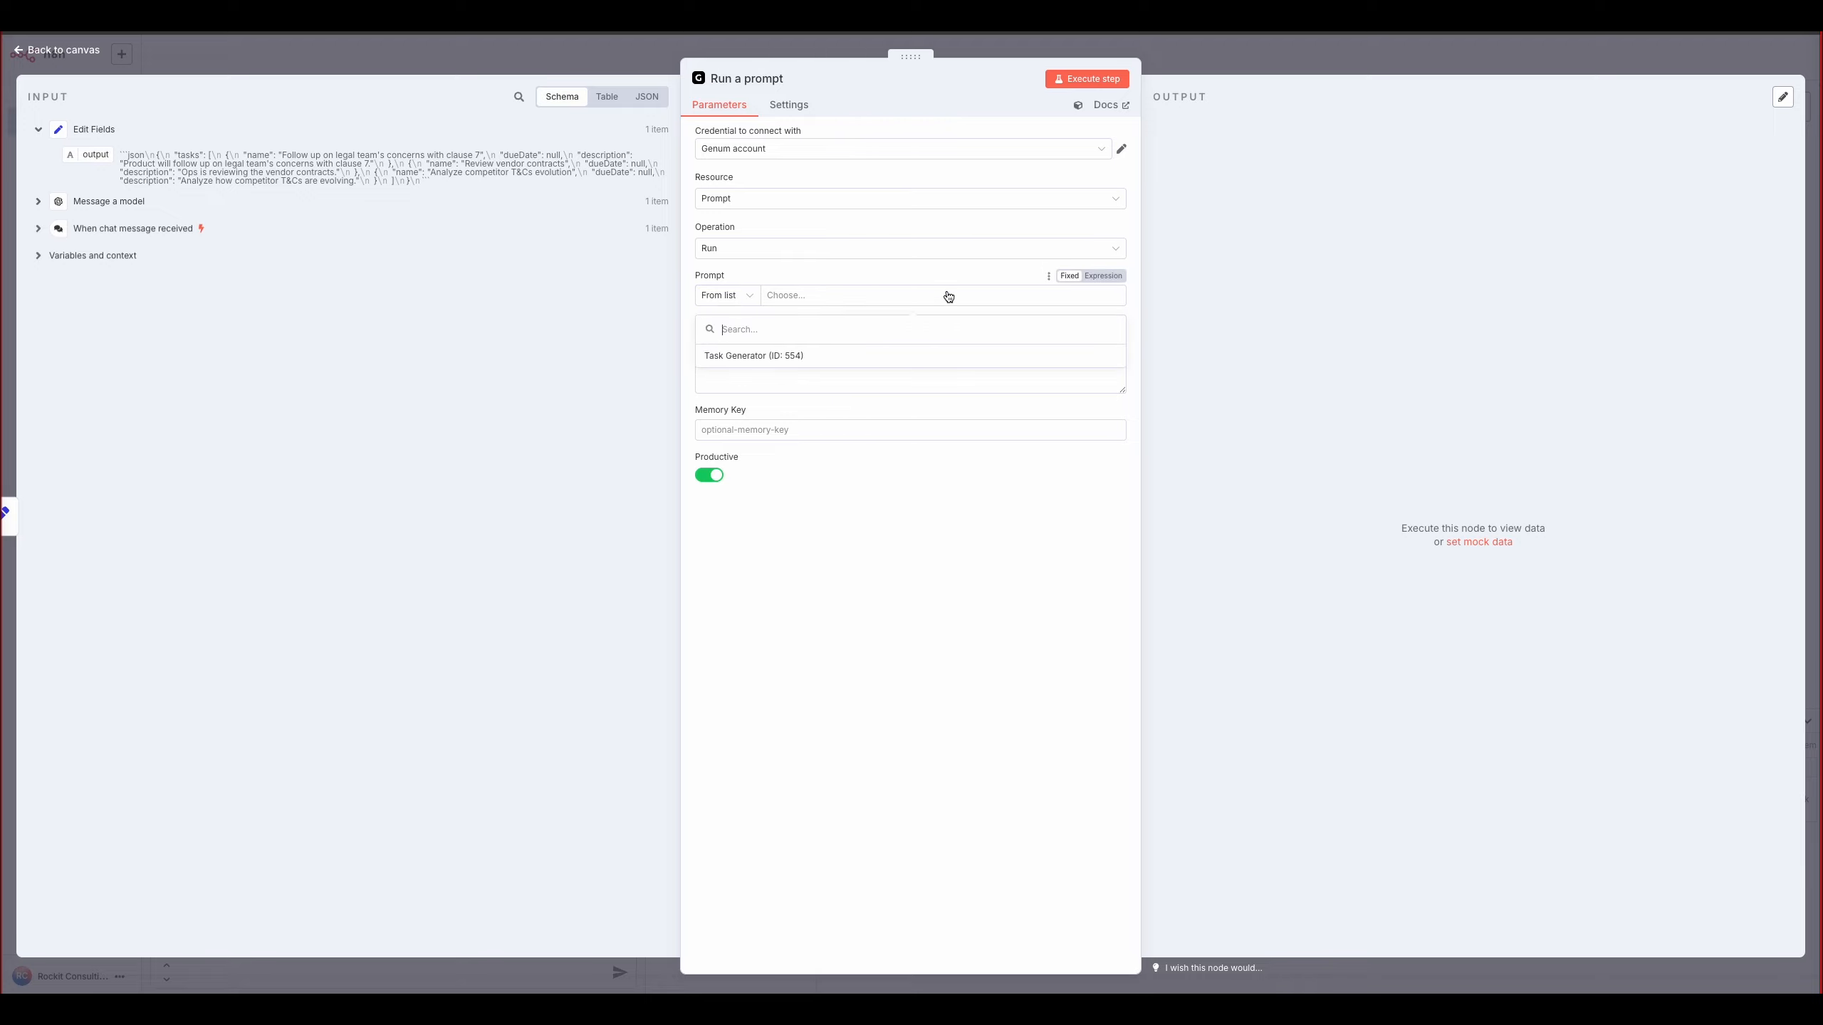
{"action": "left_click", "coordinate": [811, 355]}
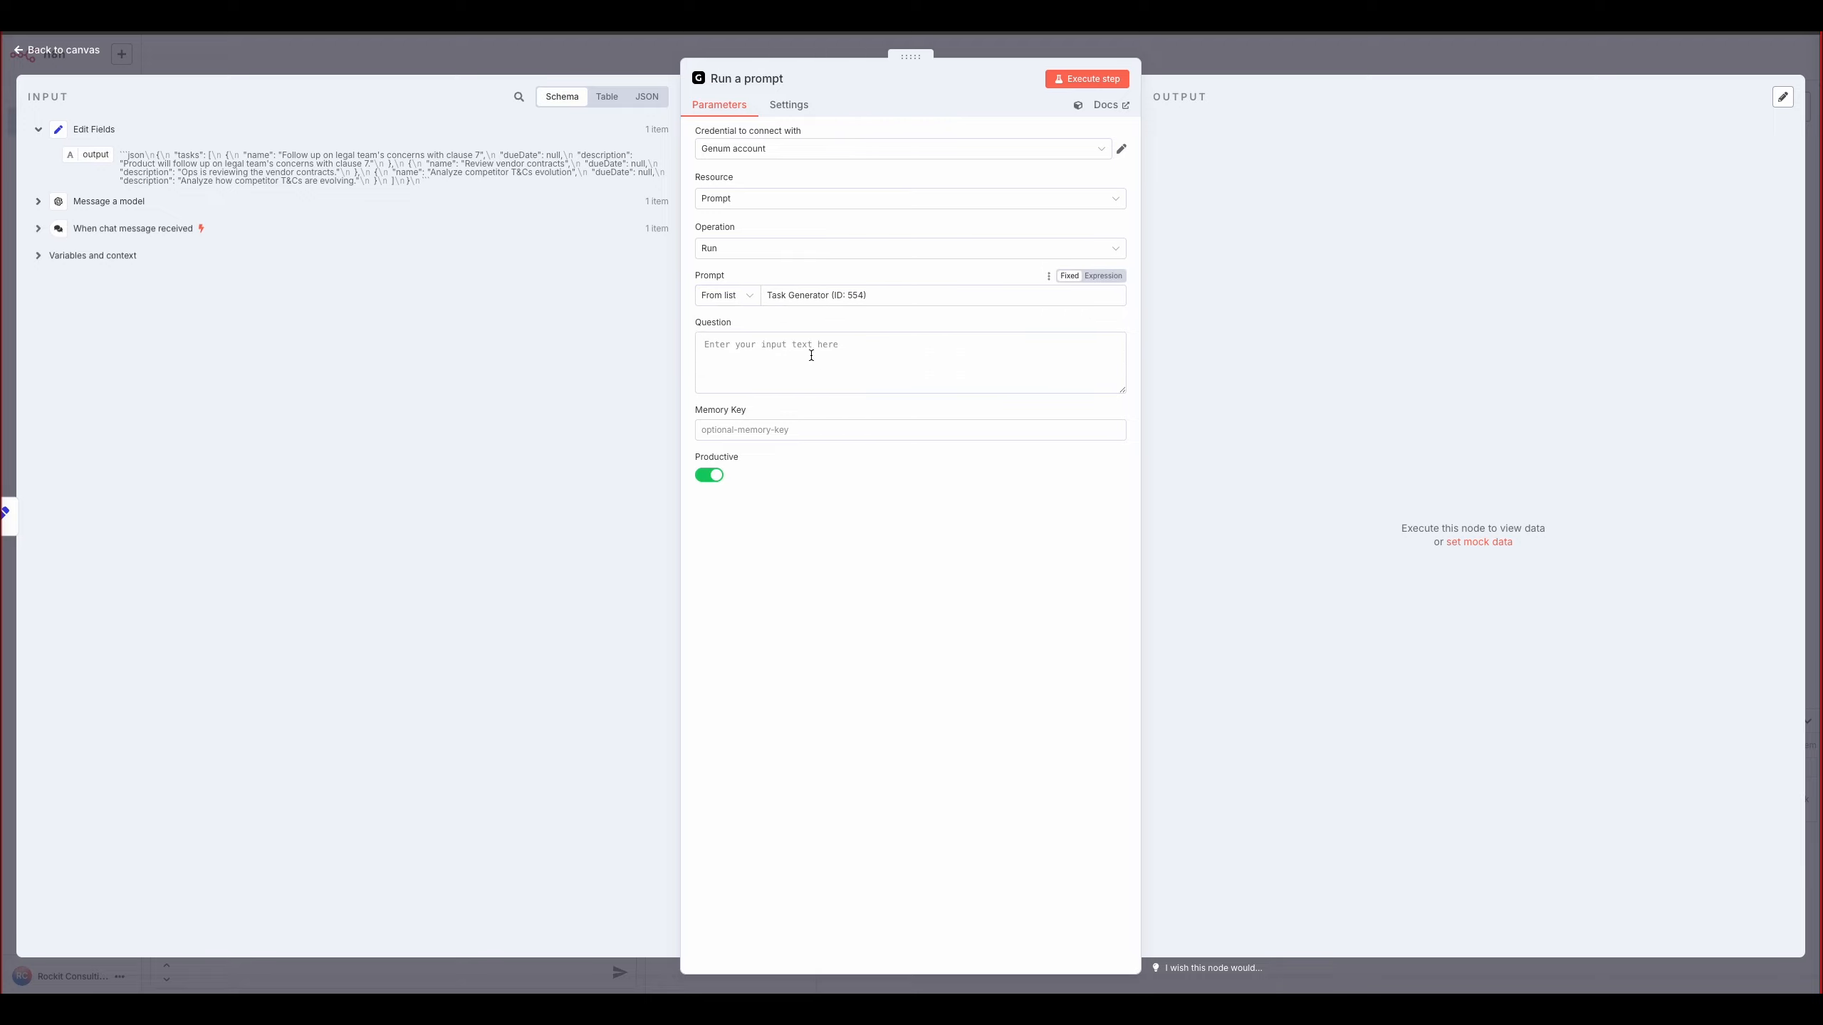
{"action": "left_click", "coordinate": [1076, 81]}
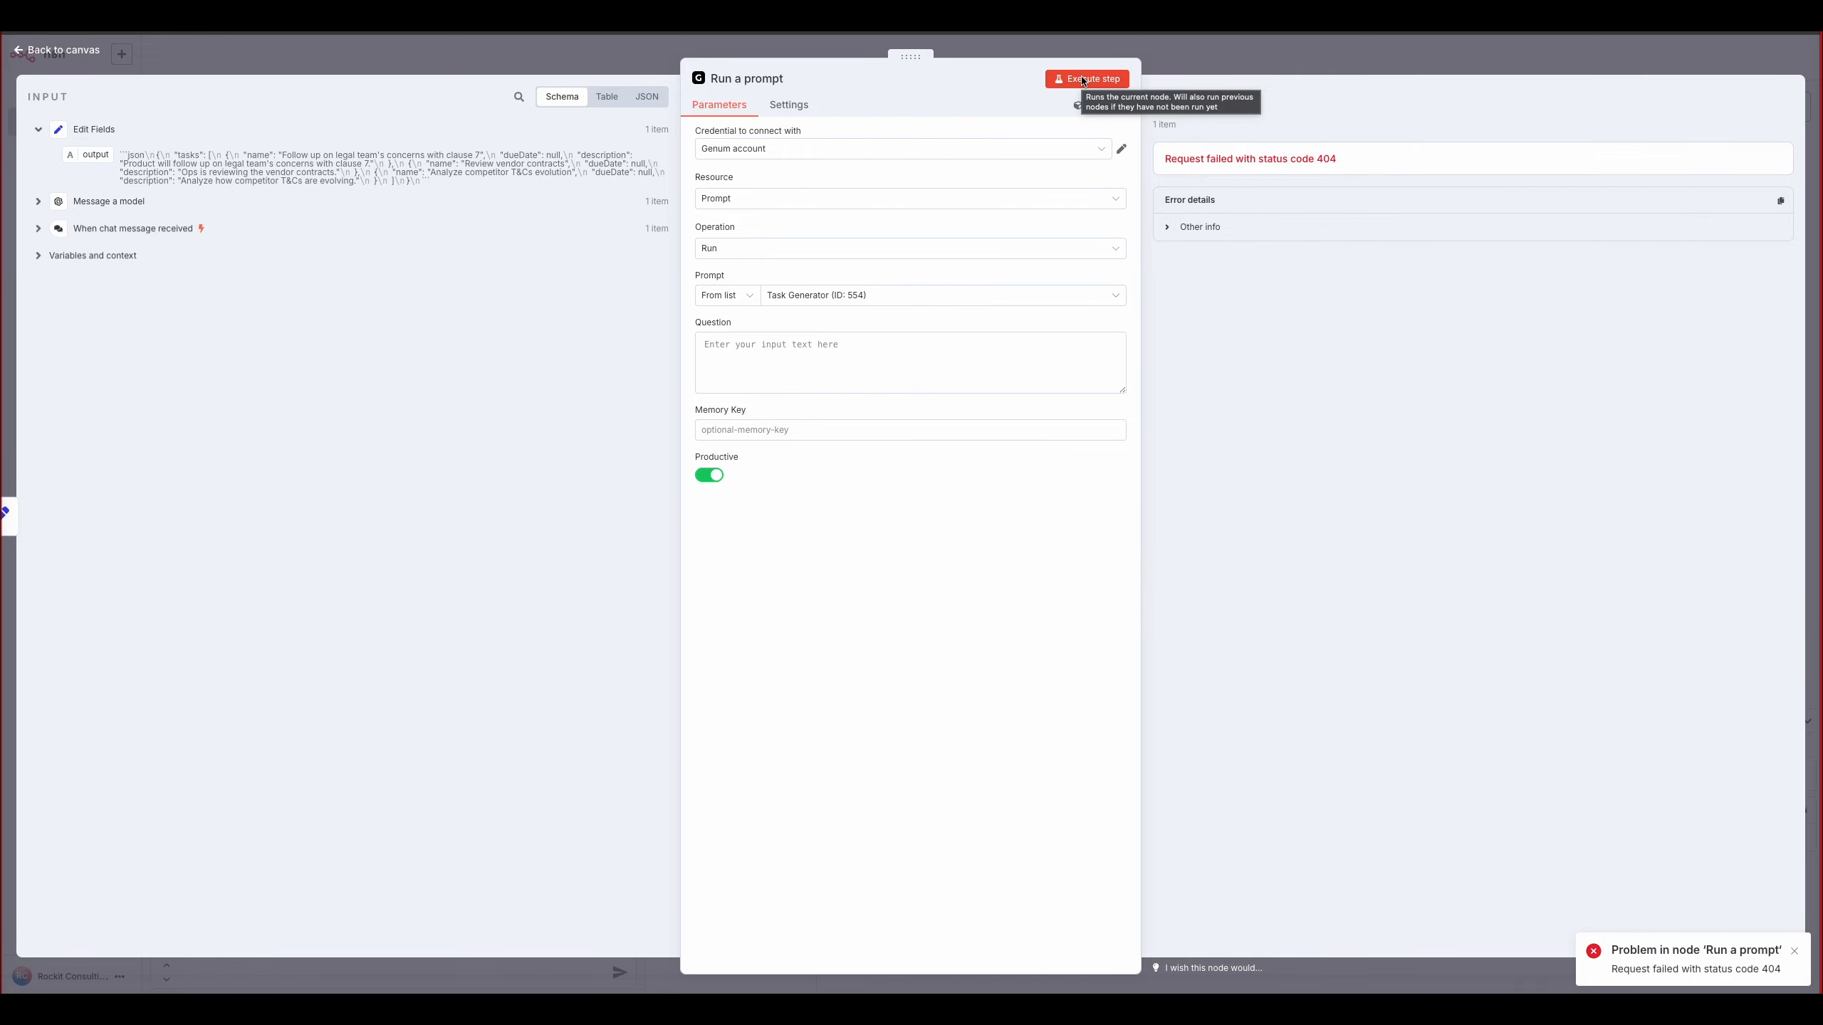
{"action": "left_click", "coordinate": [56, 50]}
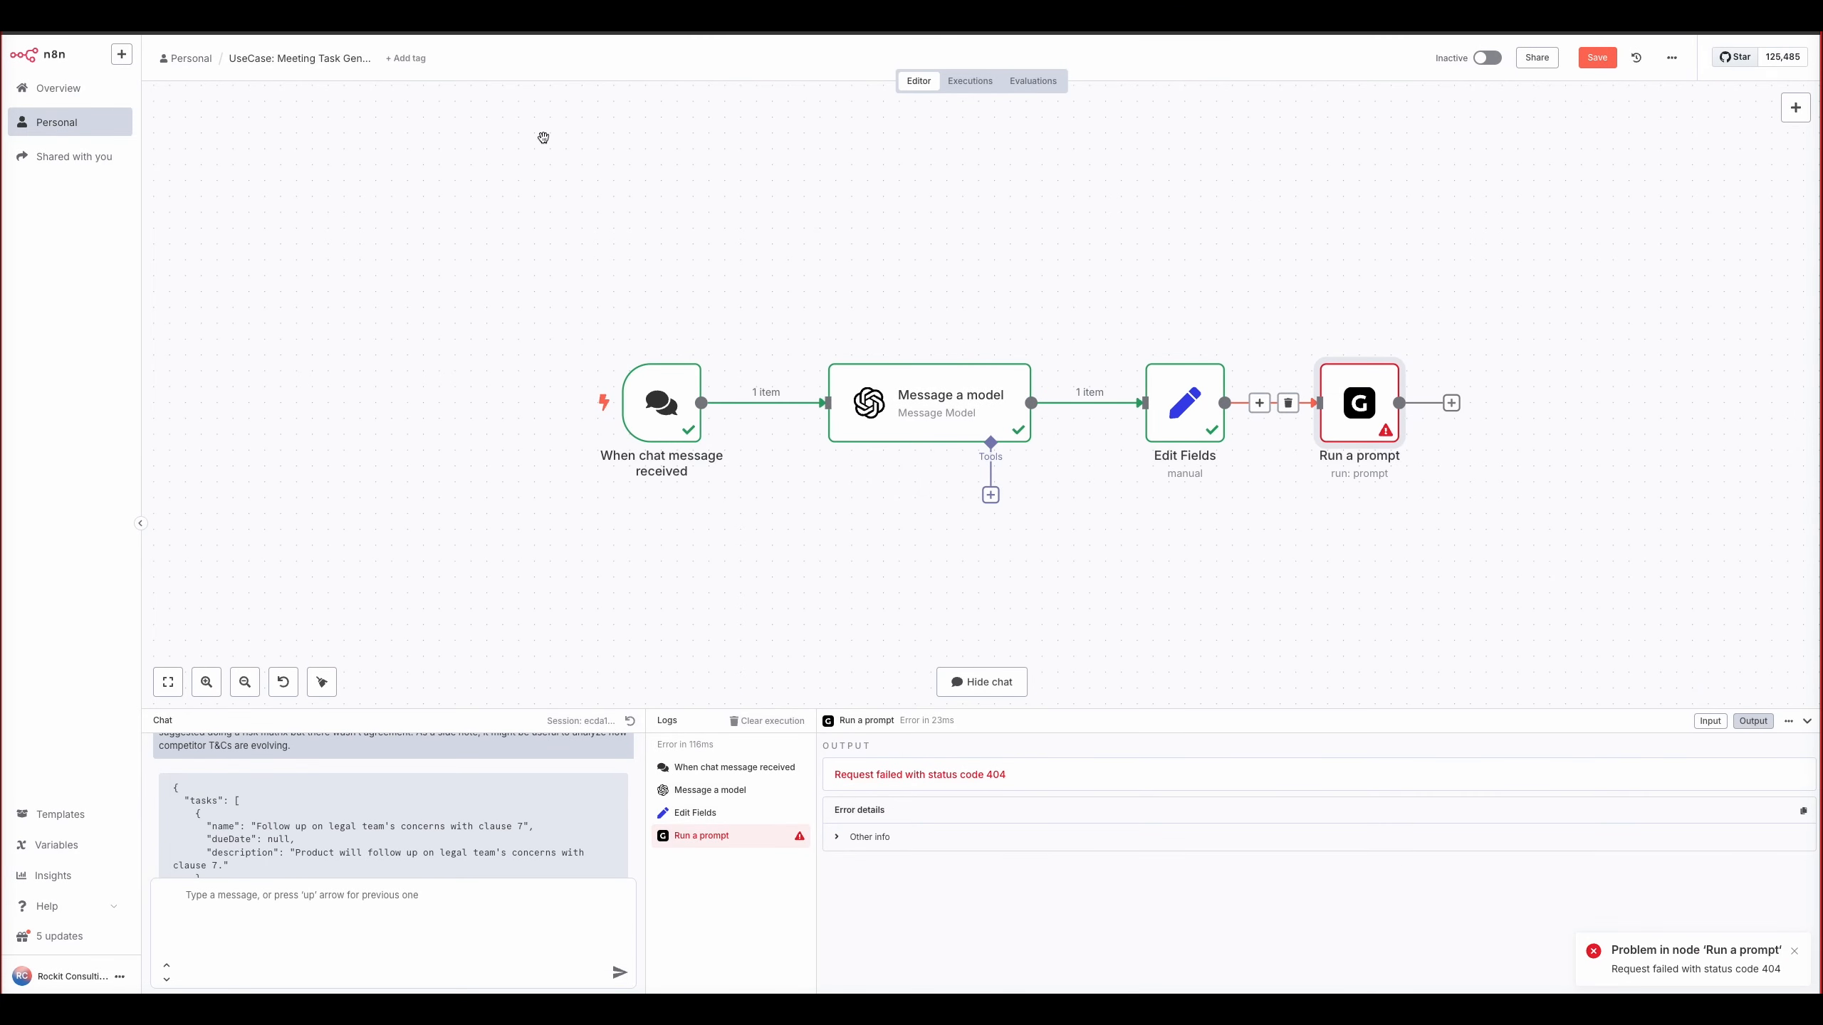
Step: Place Run a prompt below Message a model and rewire it between the chat trigger and Edit Fields, replacing the Message a model connections
{"action": "left_click", "coordinate": [1298, 404]}
{"action": "left_click_drag", "start_coordinate": [1362, 386], "coordinate": [933, 544]}
{"action": "mouse_move", "coordinate": [782, 409]}
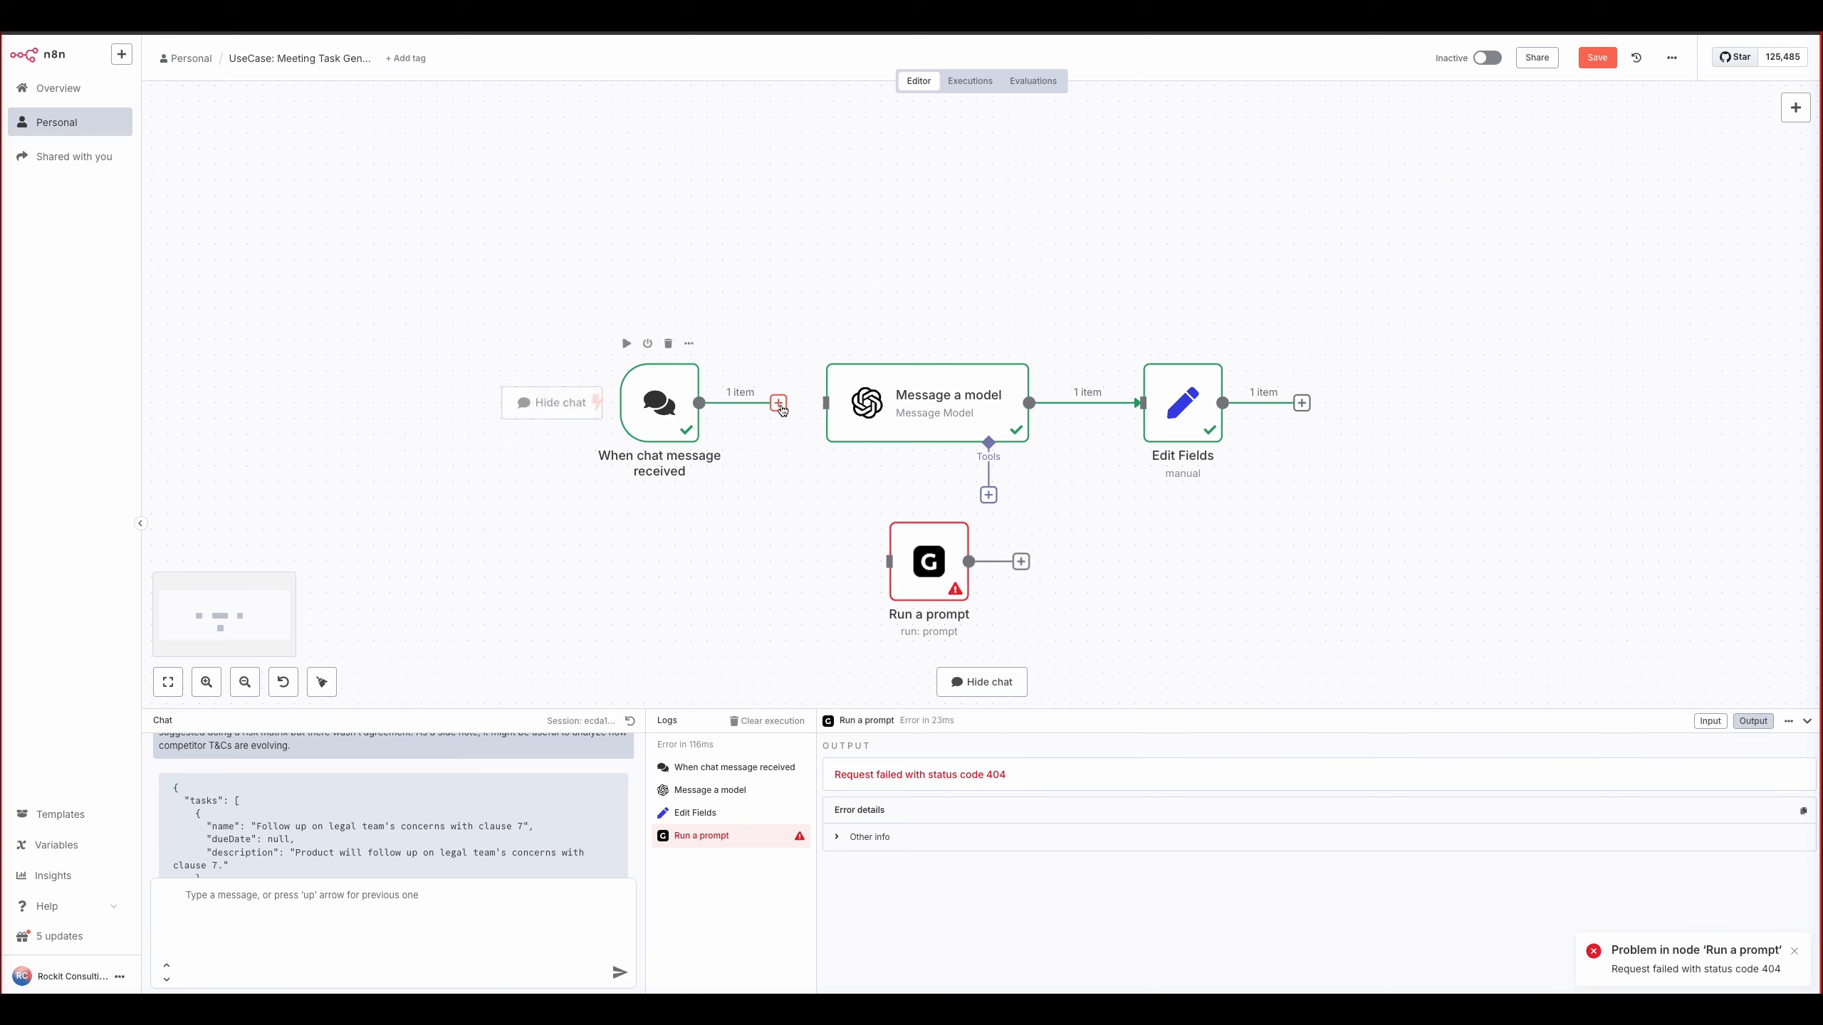
{"action": "left_click", "coordinate": [781, 404]}
{"action": "left_click_drag", "start_coordinate": [699, 403], "coordinate": [888, 562]}
{"action": "mouse_move", "coordinate": [1111, 408]}
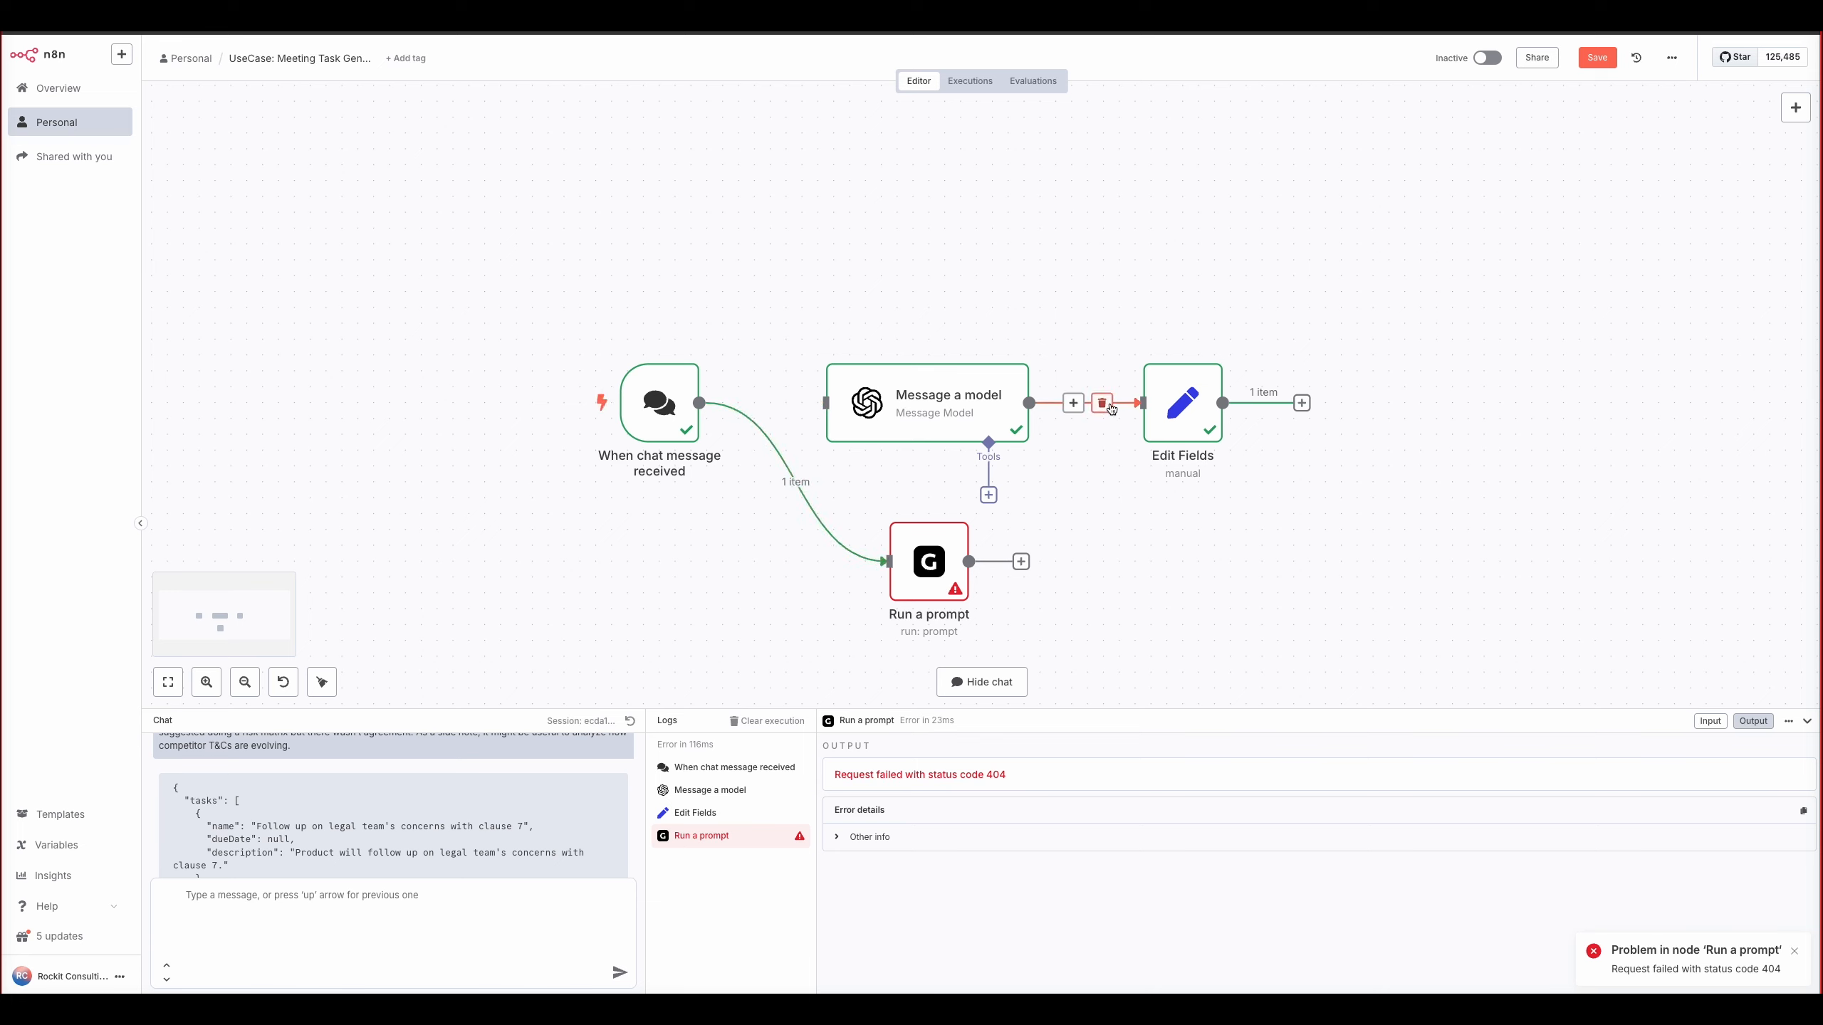
{"action": "left_click_drag", "start_coordinate": [1027, 562], "coordinate": [1141, 403]}
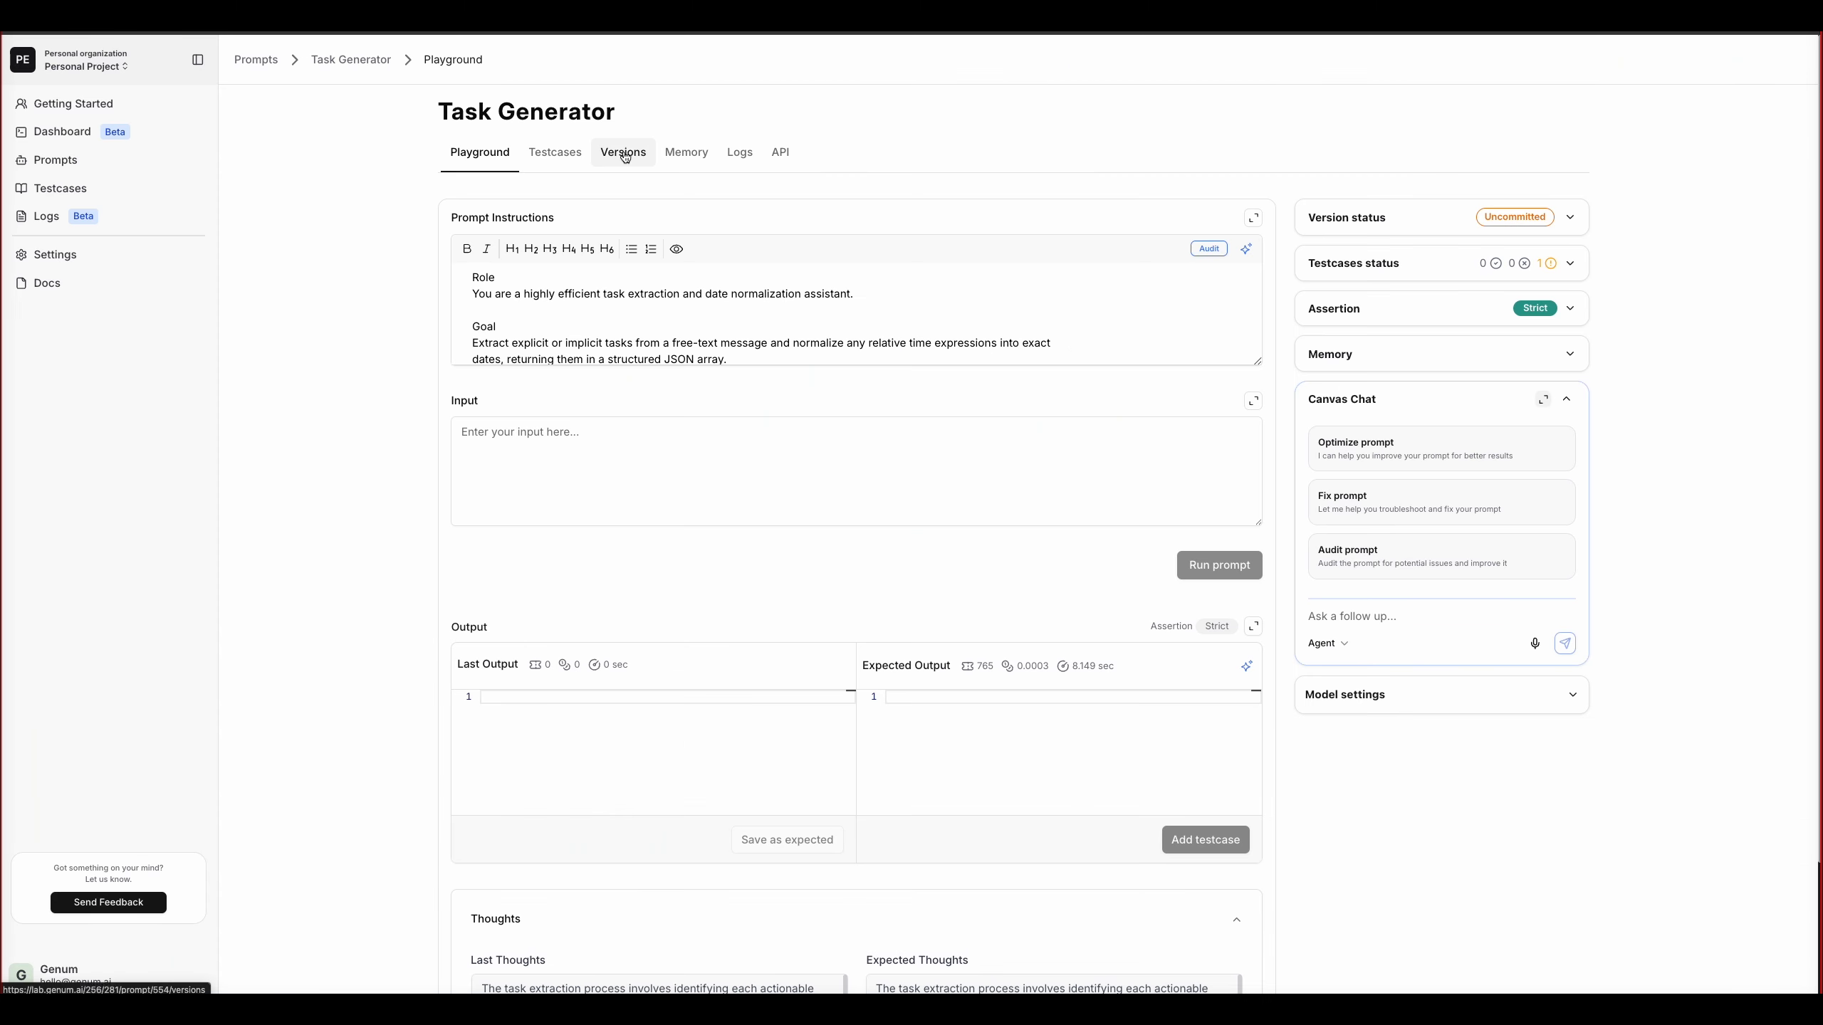
Step: In Genum, commit the Task Generator prompt's first version with an AI-generated commit message
{"action": "left_click", "coordinate": [623, 152]}
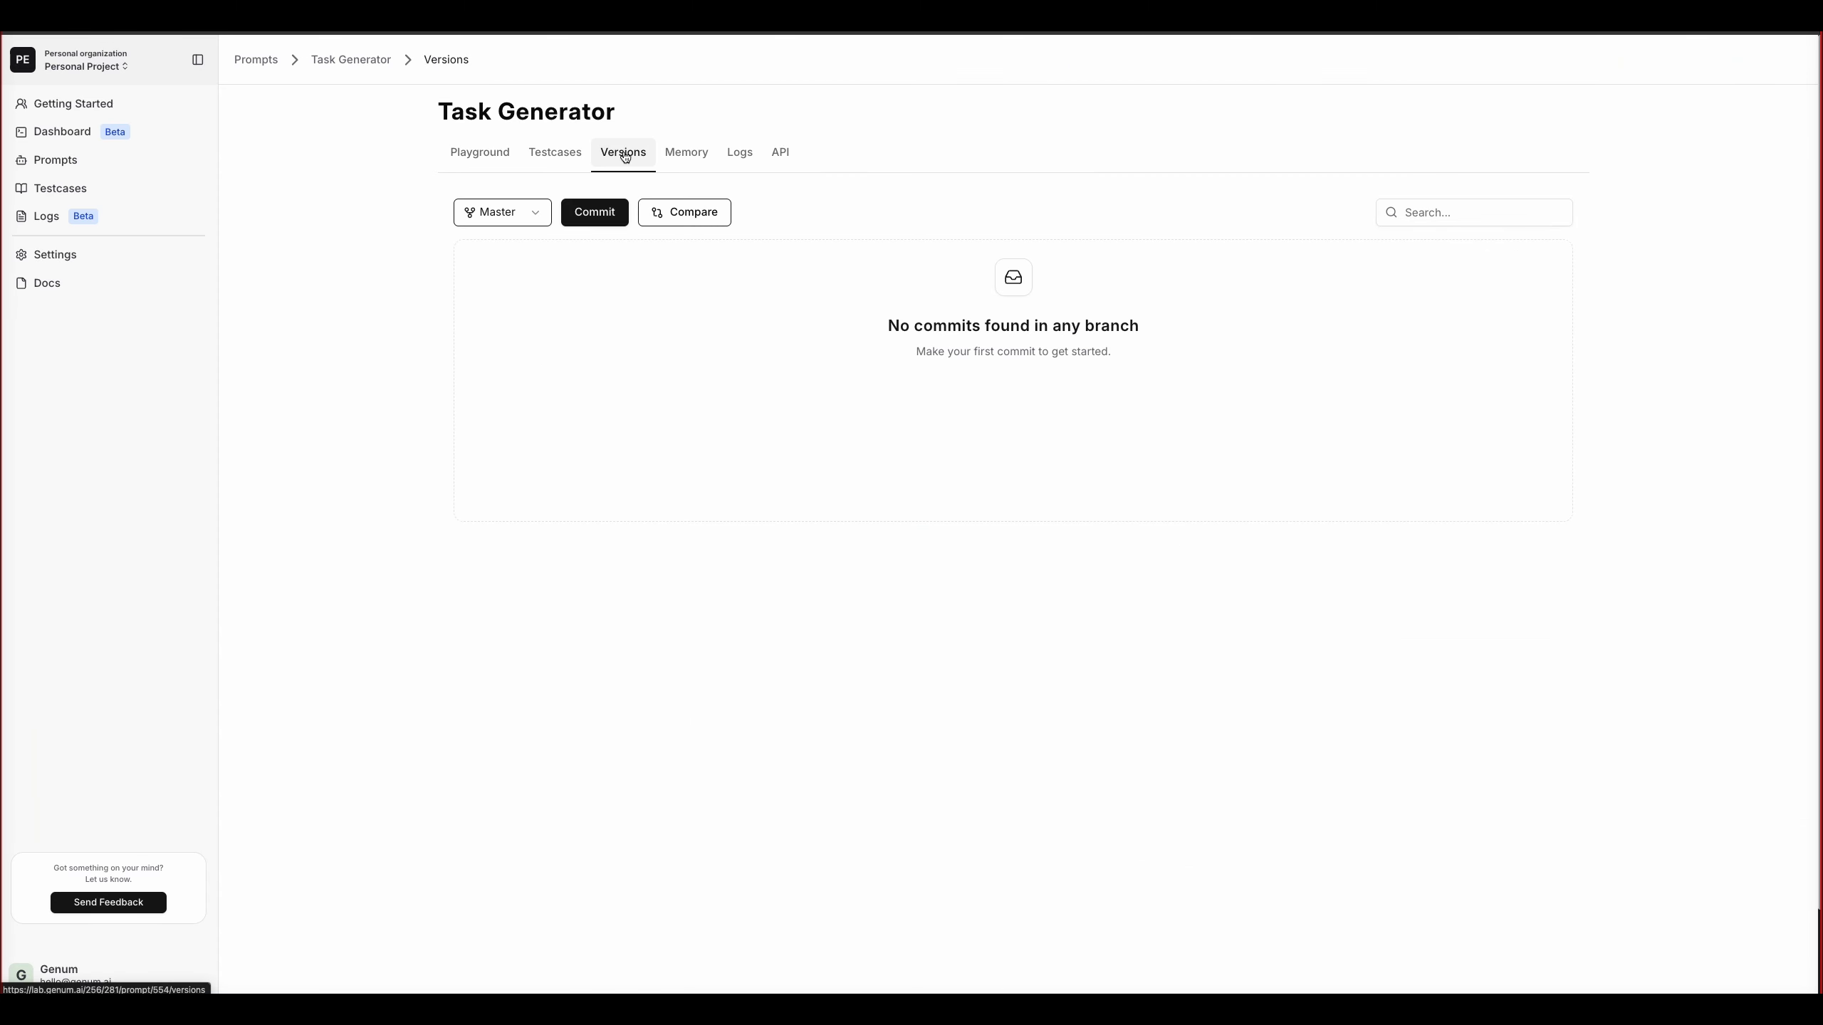
{"action": "left_click", "coordinate": [604, 215]}
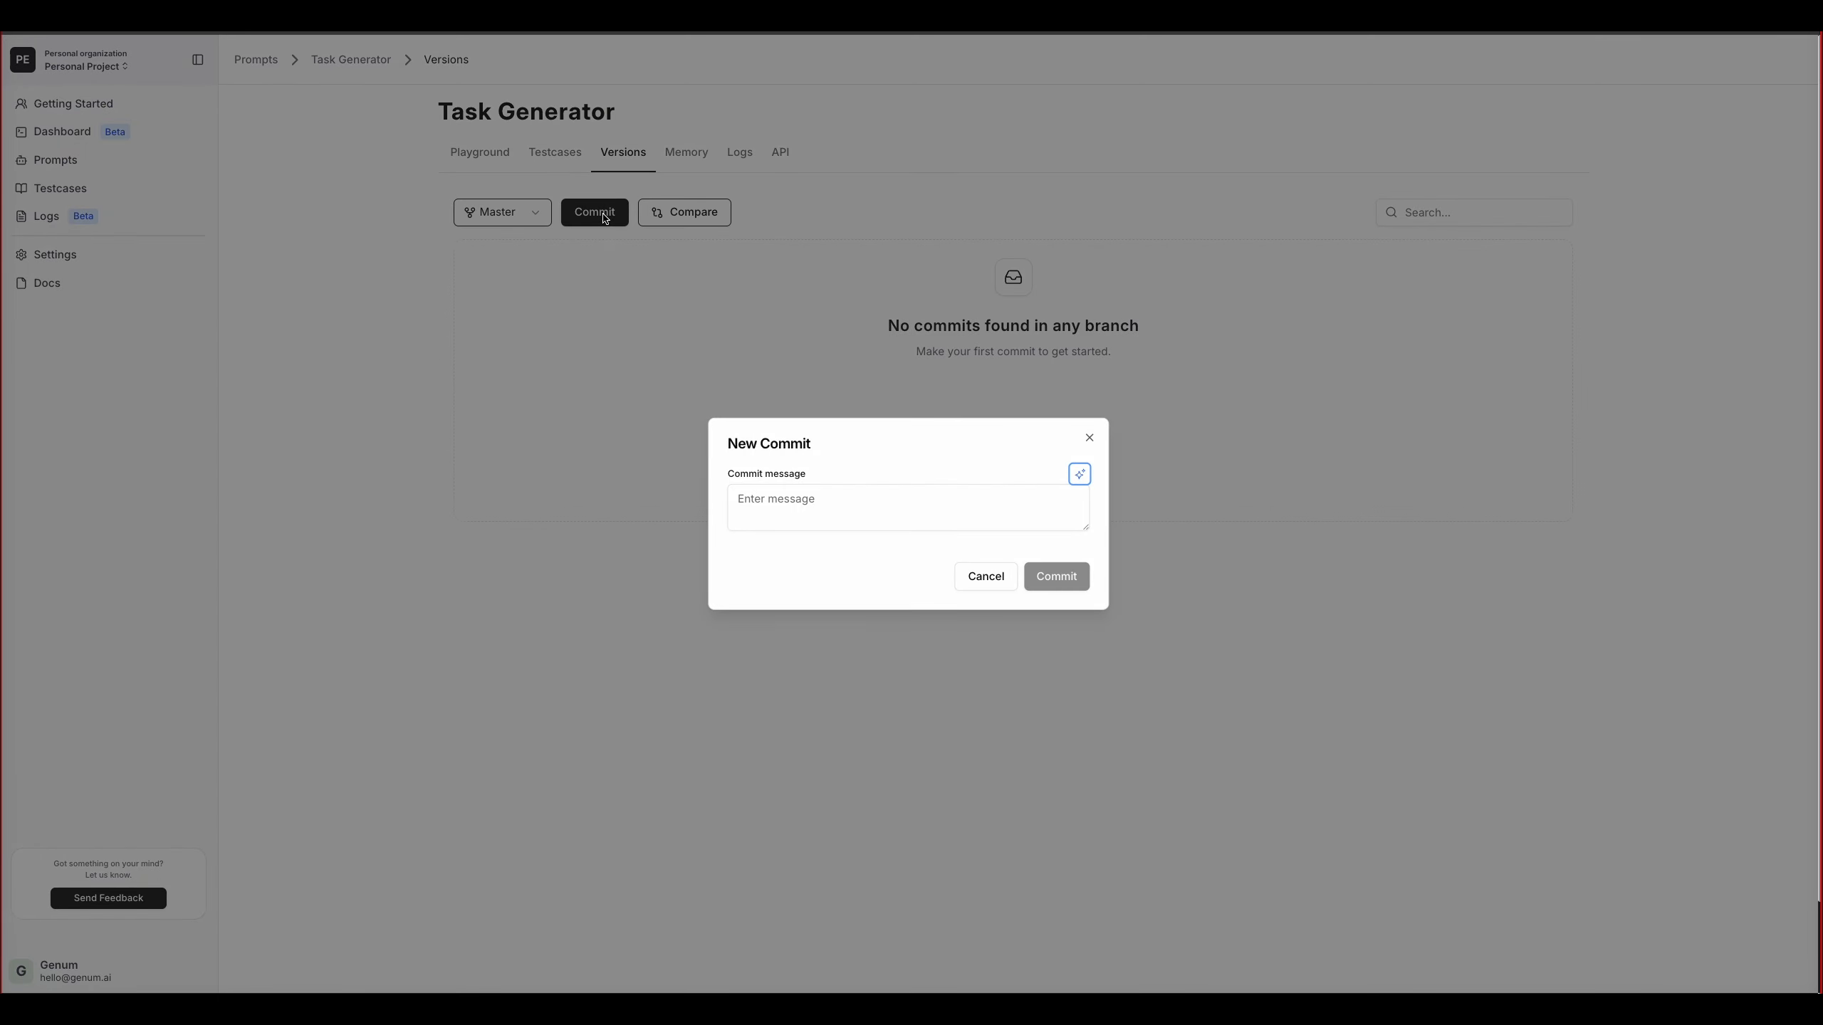
{"action": "left_click", "coordinate": [1081, 475]}
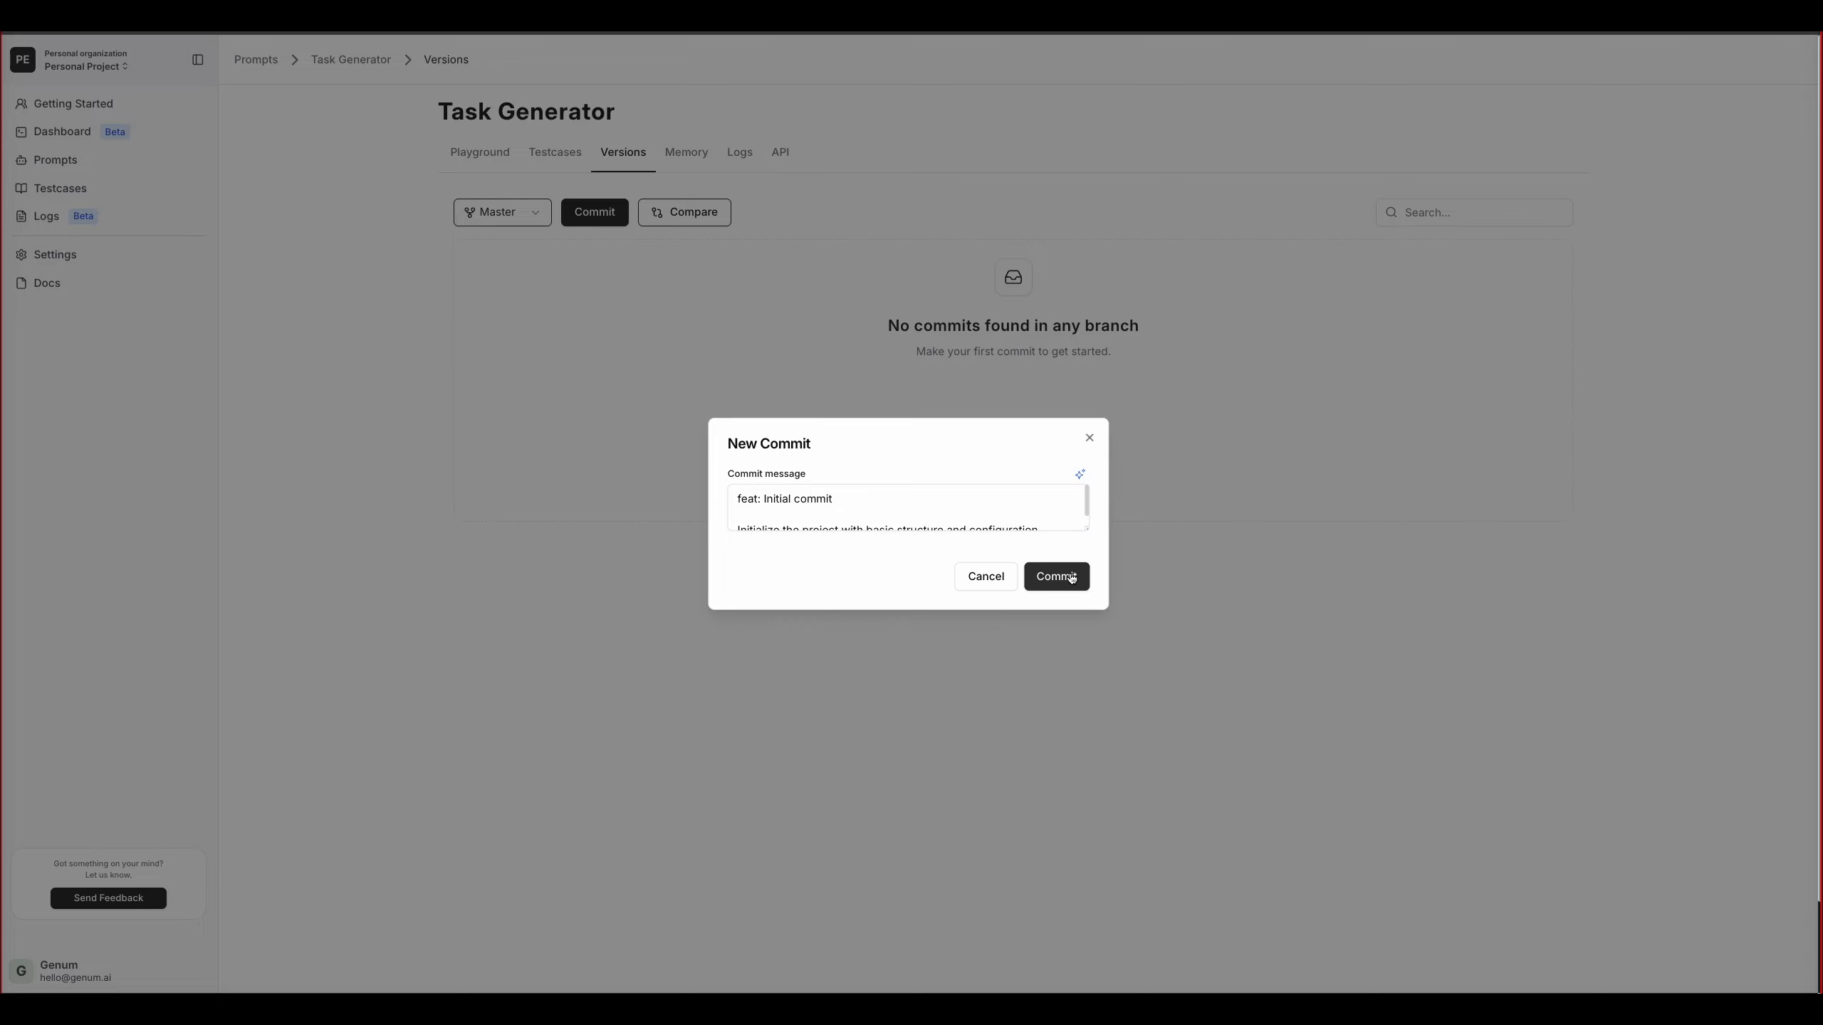
{"action": "left_click", "coordinate": [1057, 577]}
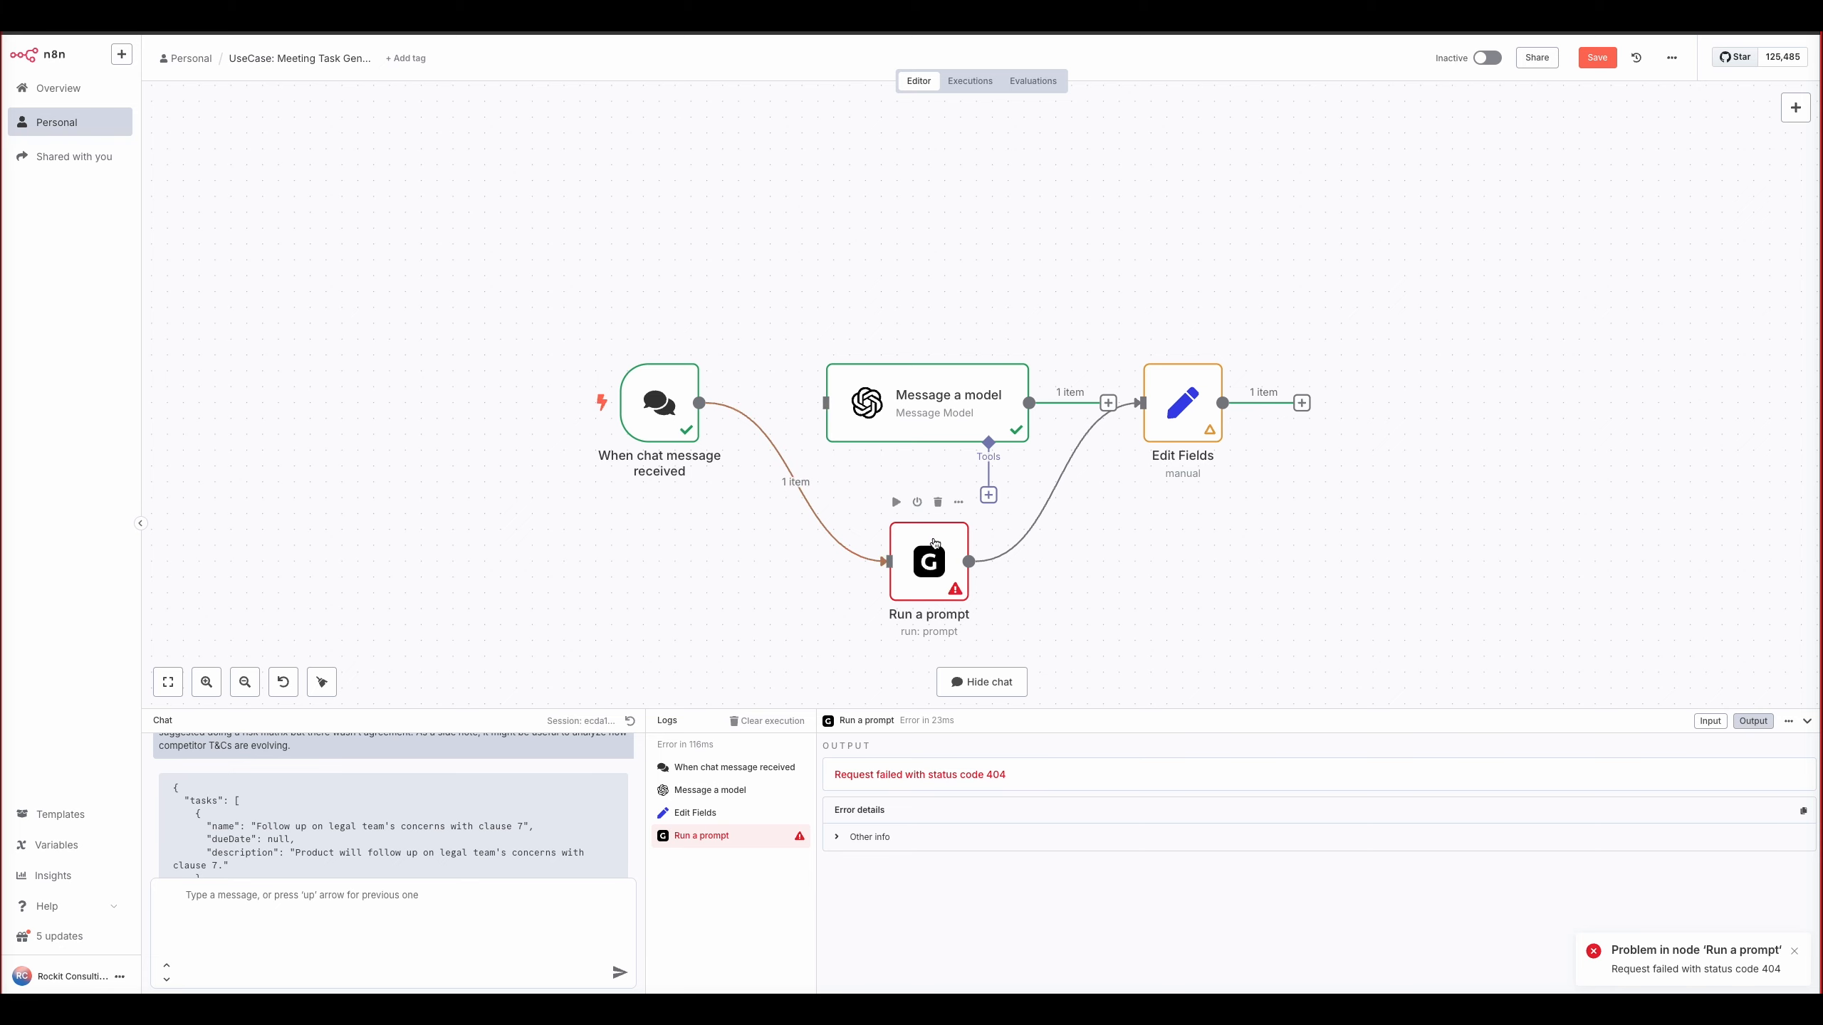
Step: In the n8n workflow, set the Run a prompt node's Question to {{ $json.chatInput }} and execute the step
{"action": "double_click", "coordinate": [920, 532]}
{"action": "left_click", "coordinate": [1104, 81]}
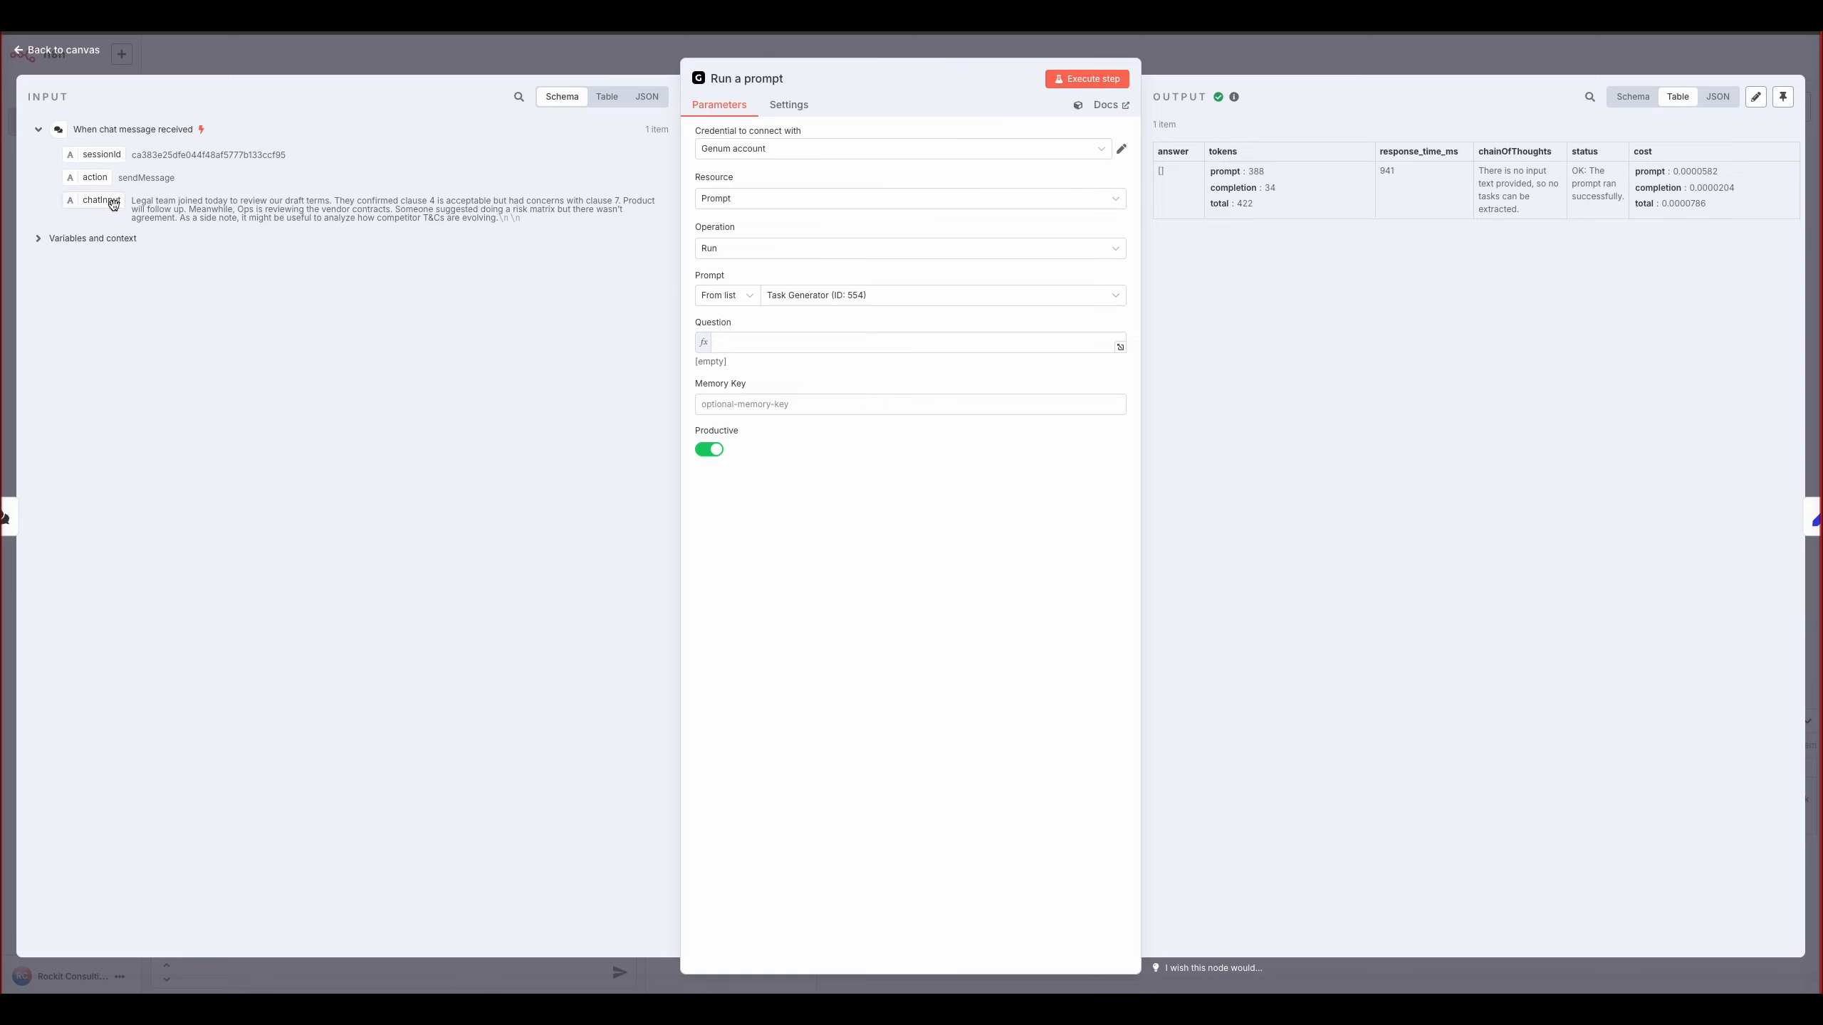
{"action": "left_click_drag", "start_coordinate": [113, 204], "coordinate": [776, 345]}
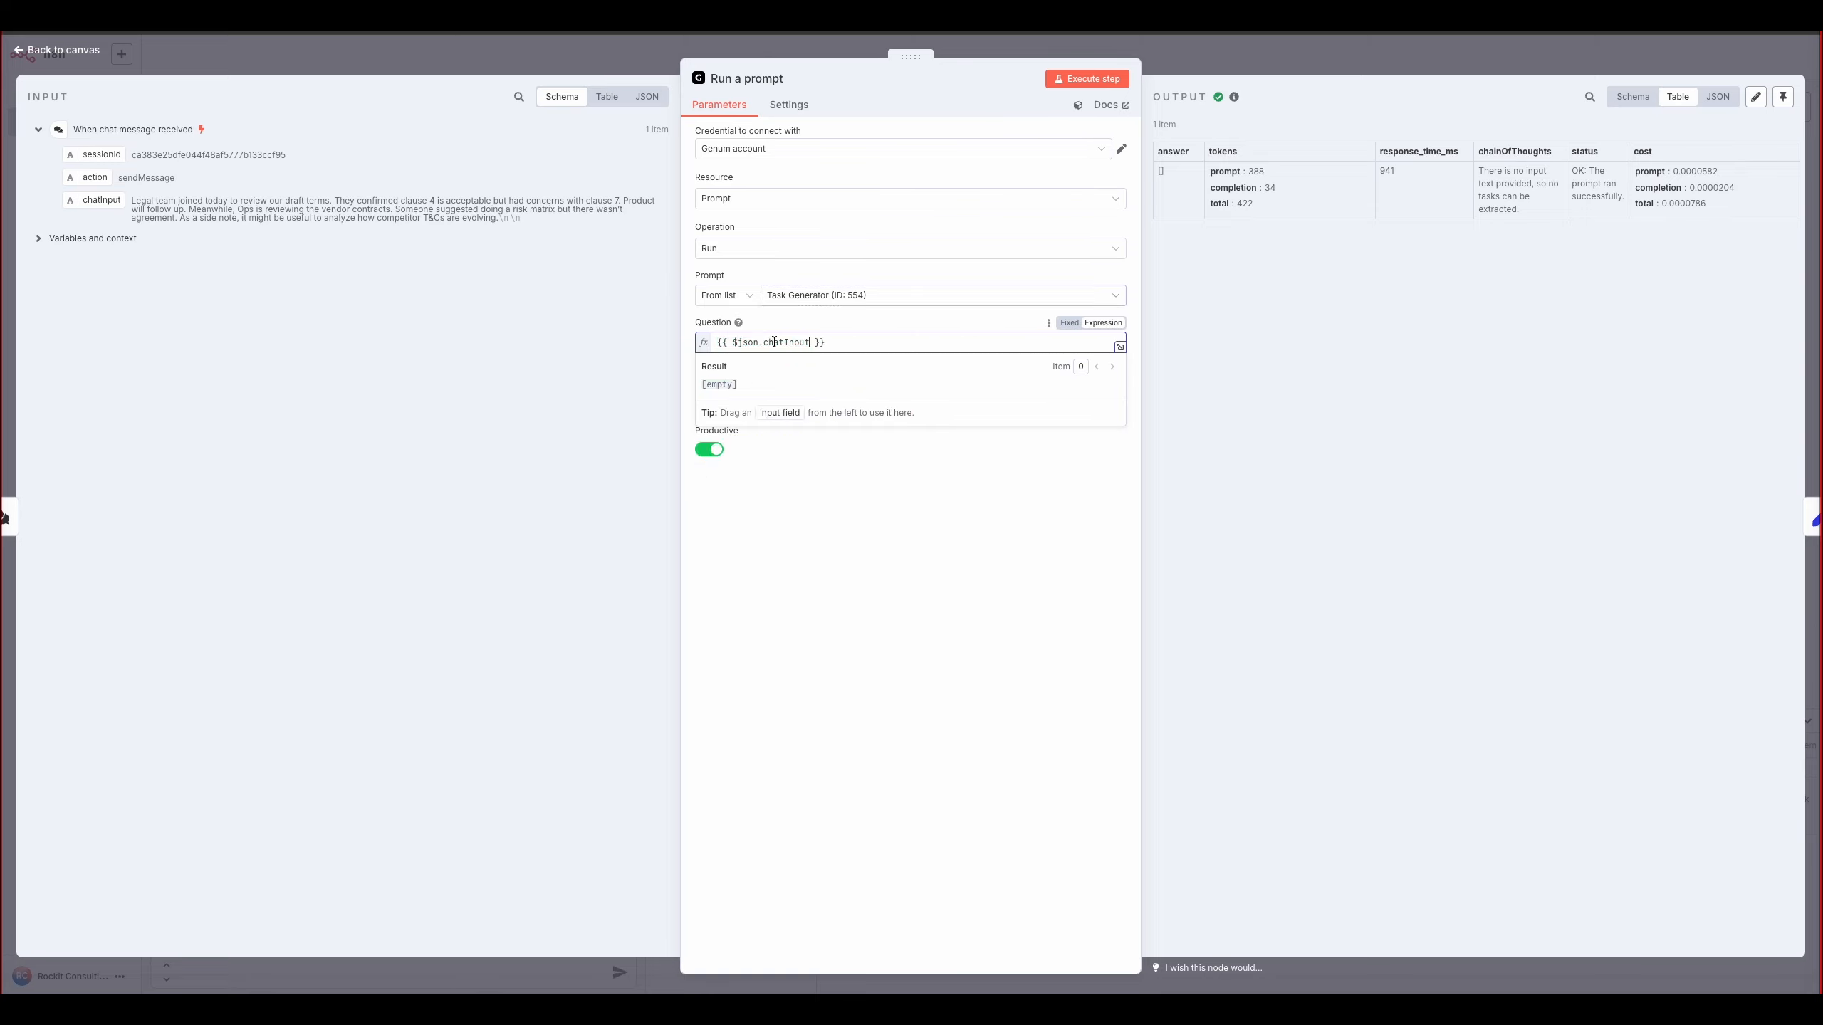
{"action": "left_click", "coordinate": [1093, 81]}
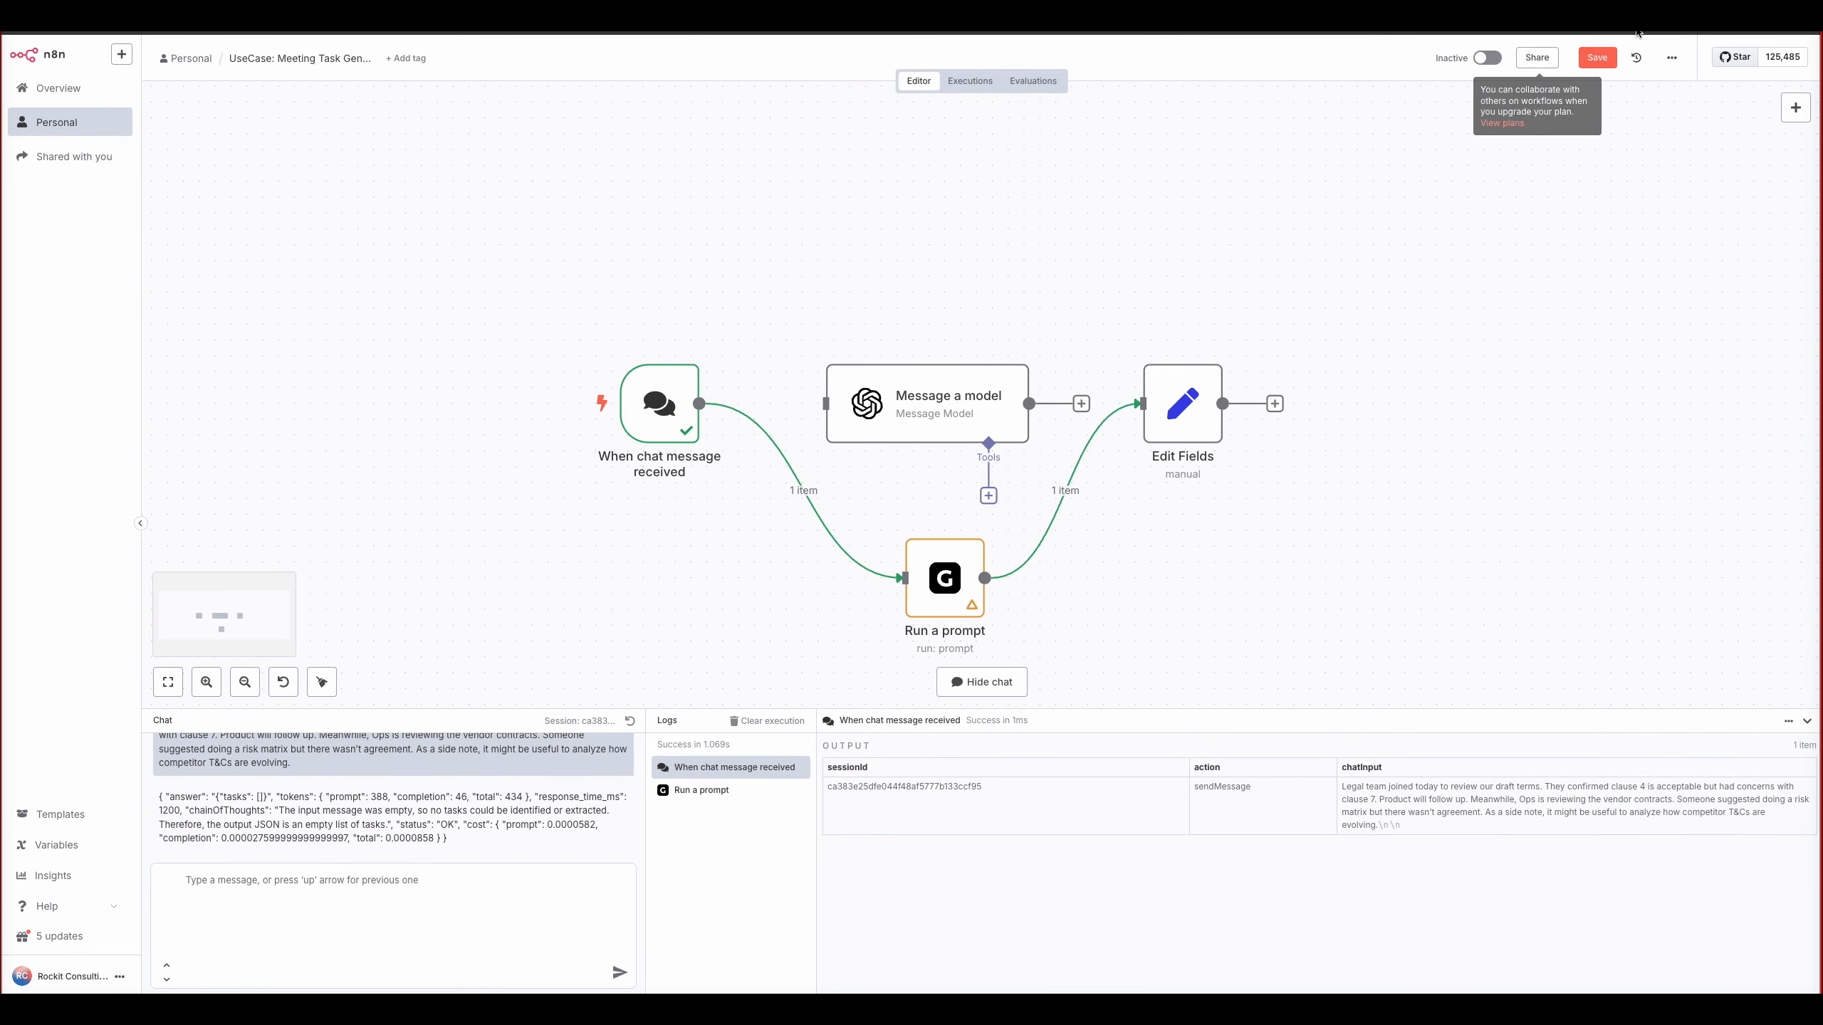
Step: Save the workflow and resend the previous legal team meeting message in a fresh chat session
{"action": "left_click", "coordinate": [1598, 57]}
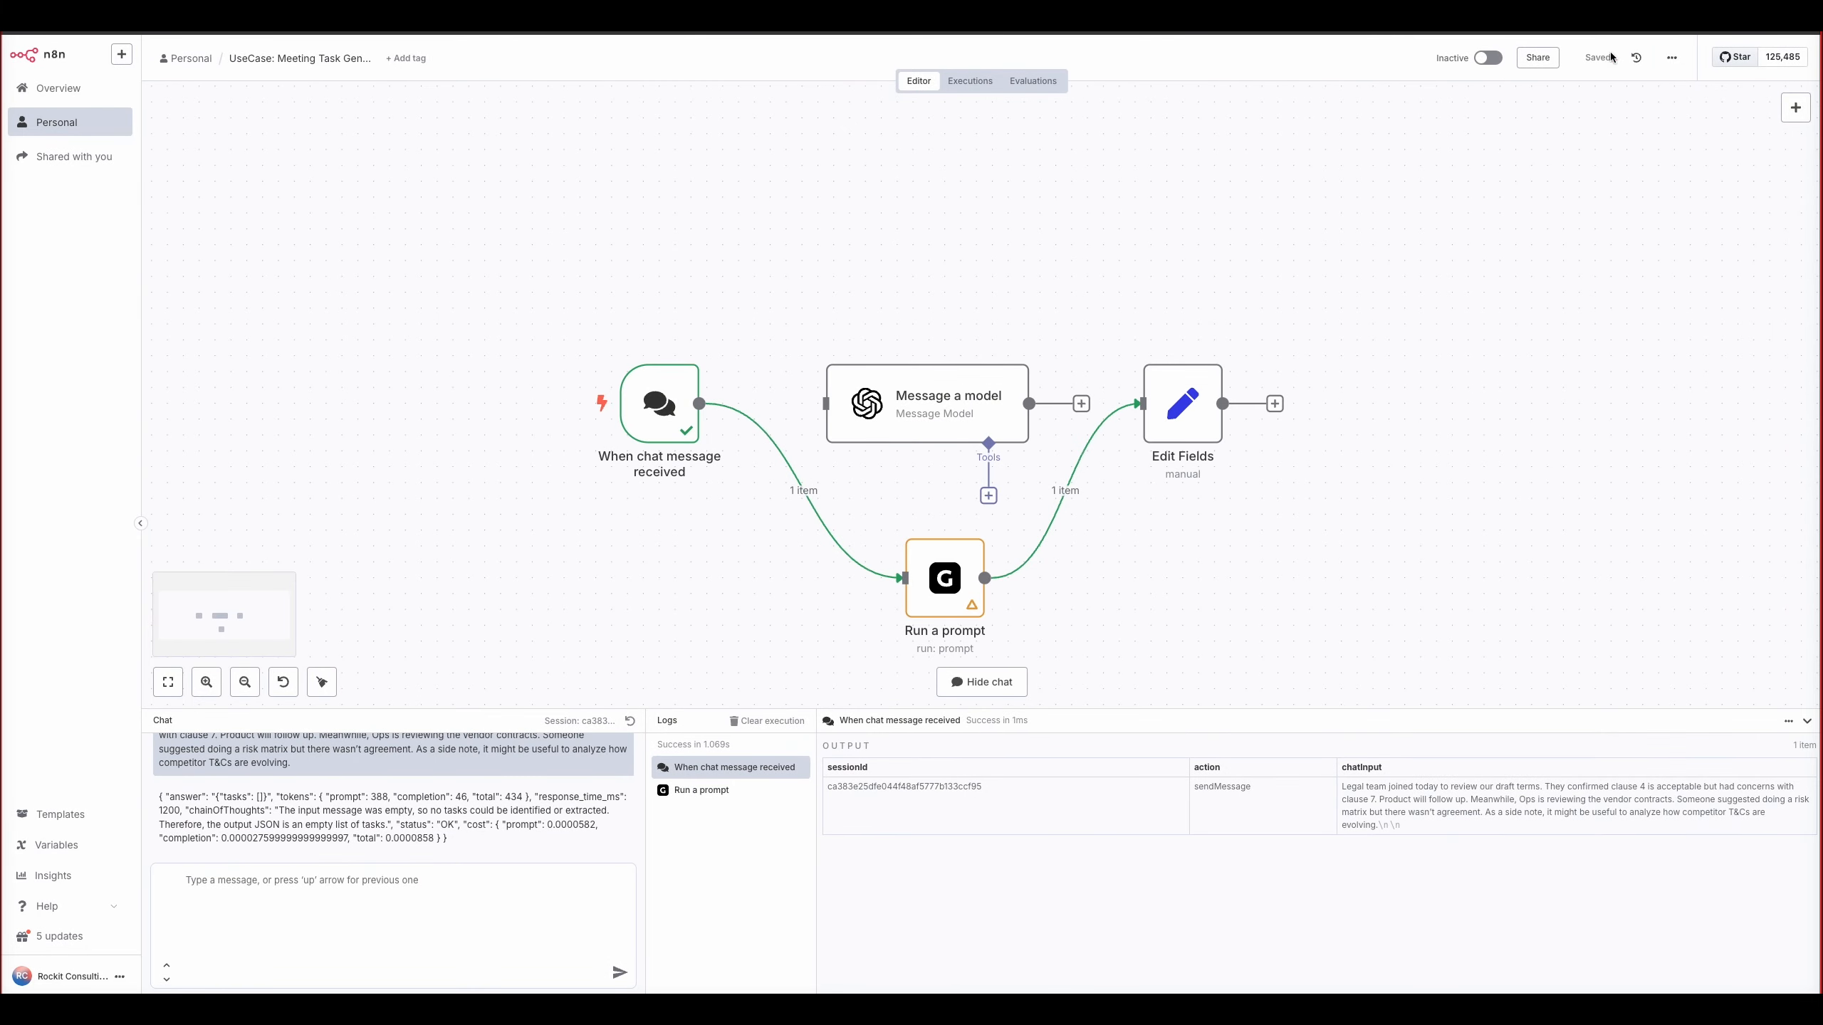
{"action": "triple_click", "coordinate": [567, 762]}
{"action": "key", "text": "ctrl+c"}
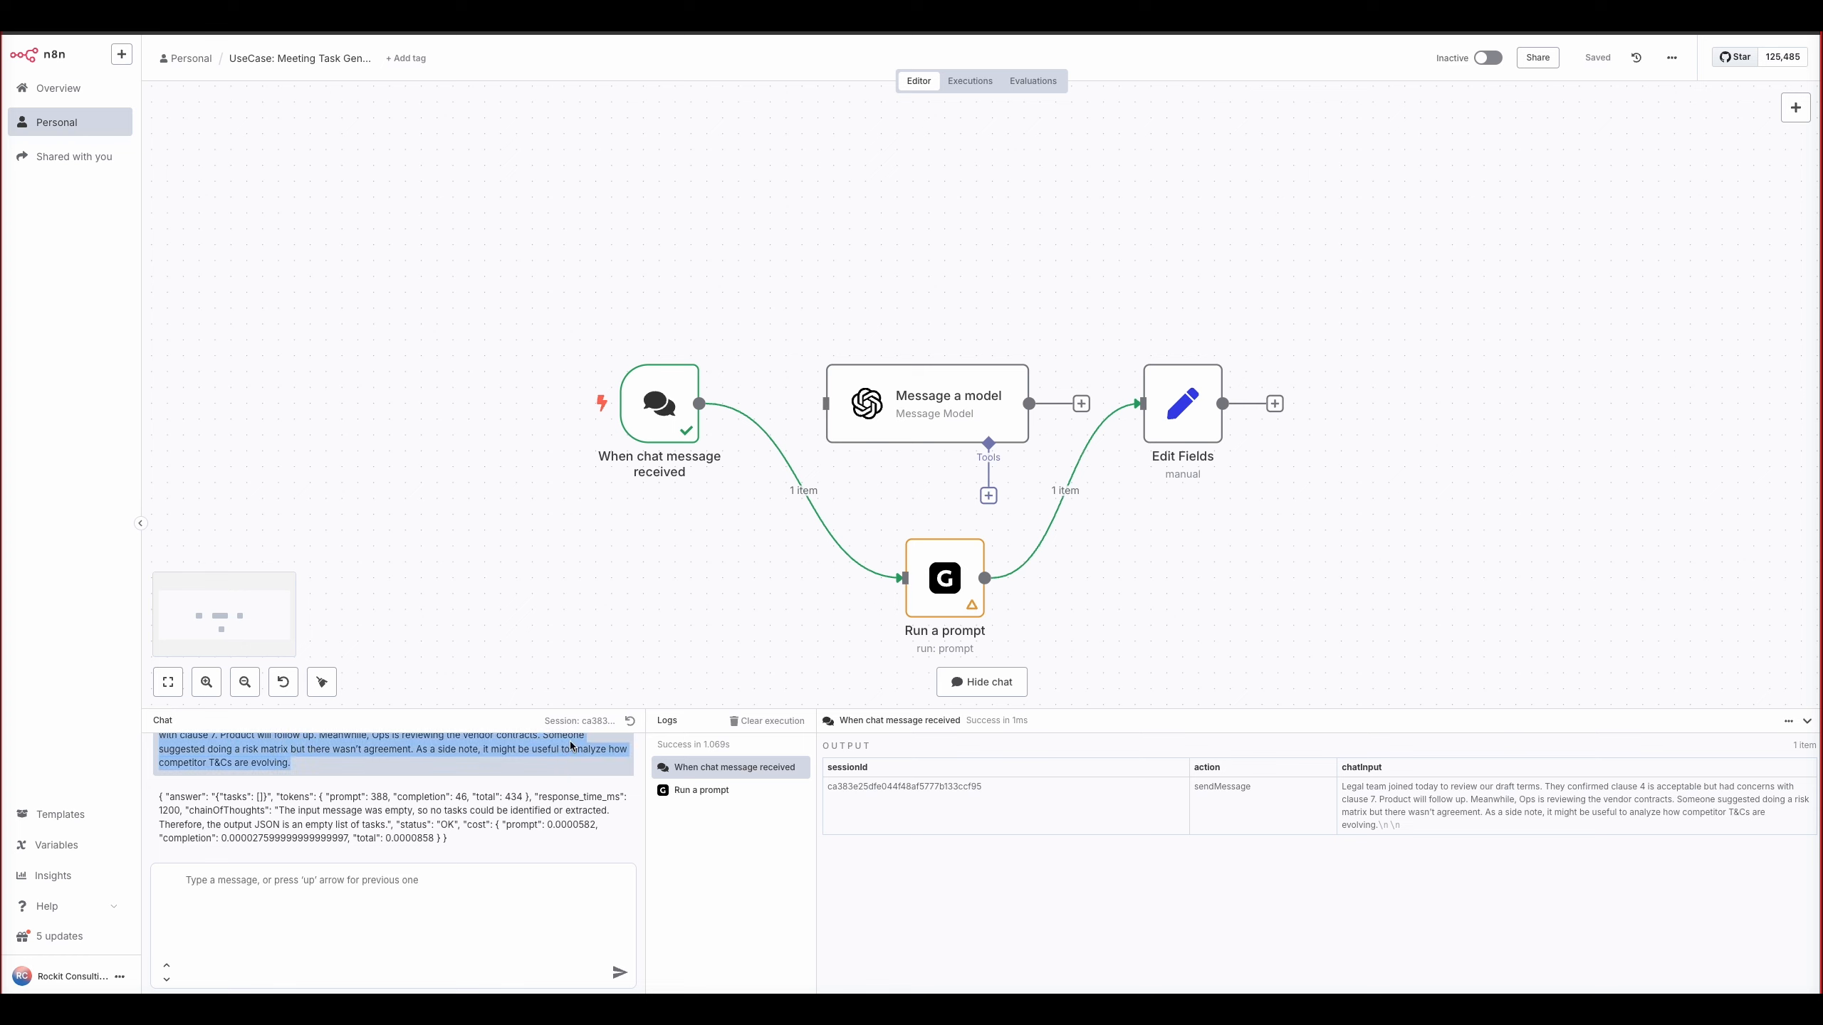
{"action": "left_click", "coordinate": [631, 722]}
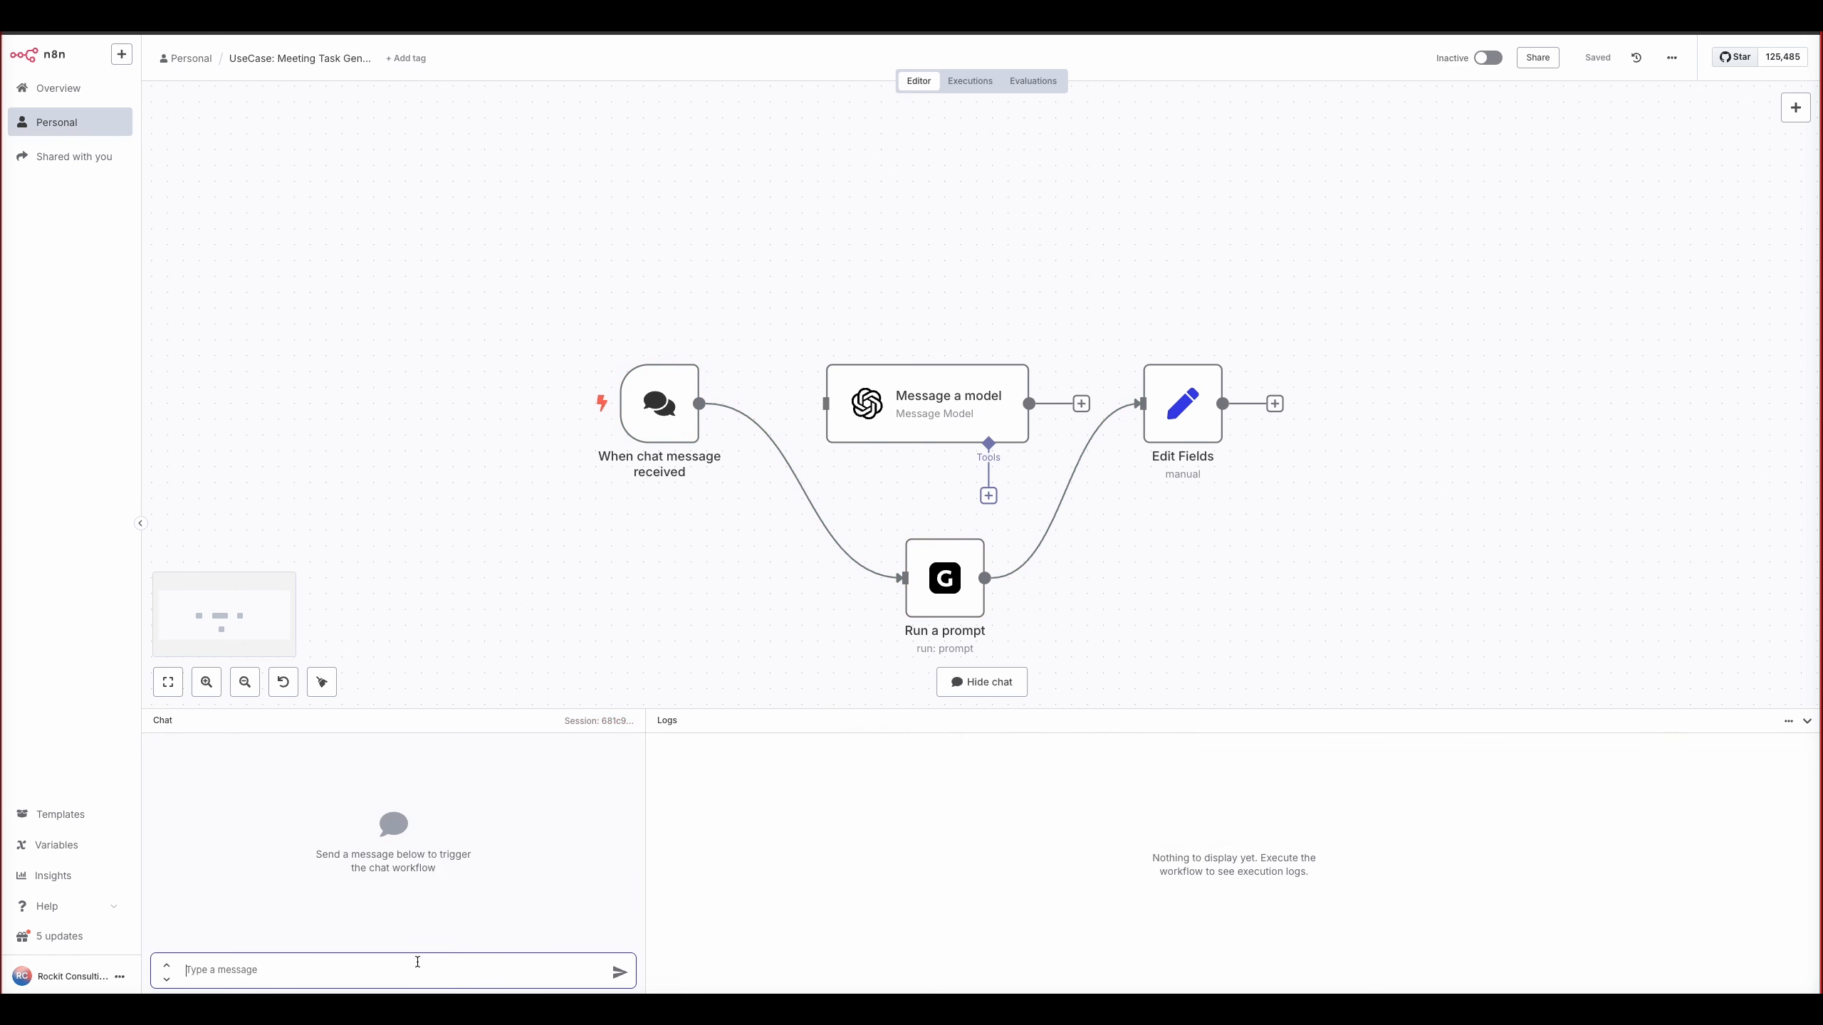
{"action": "key", "text": "ctrl+v"}
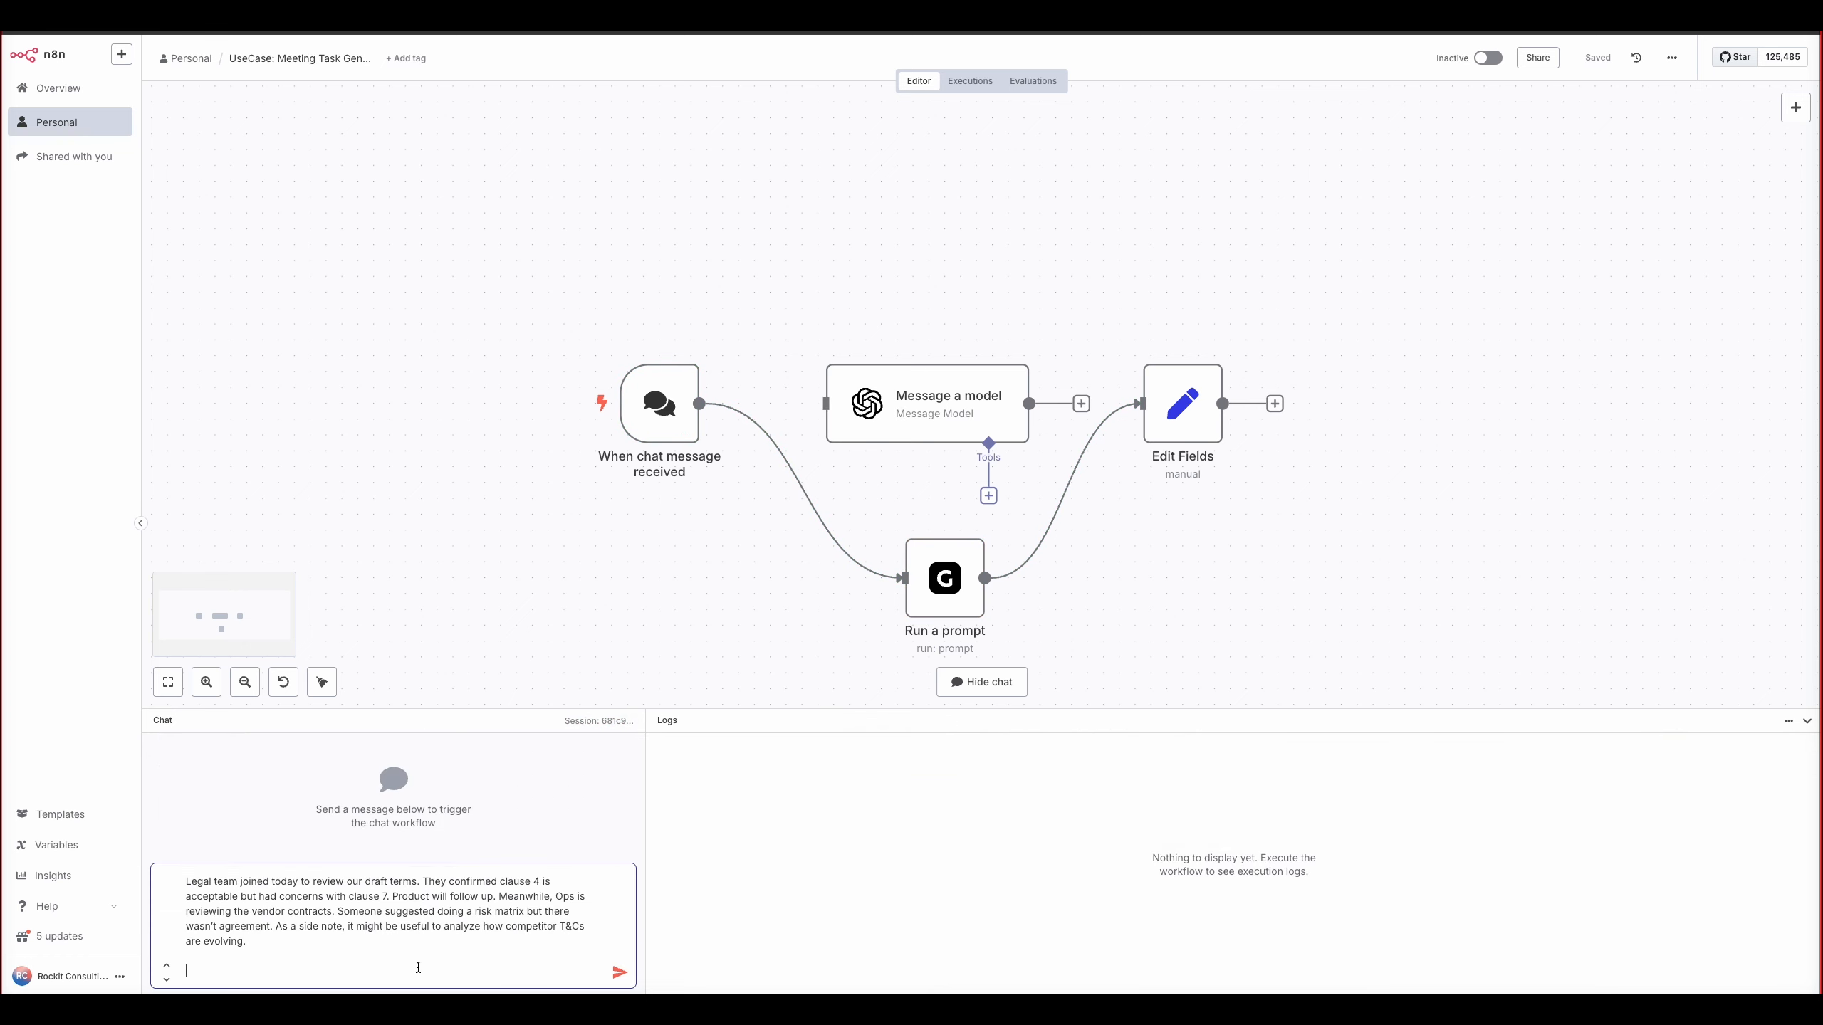
{"action": "left_click", "coordinate": [619, 972]}
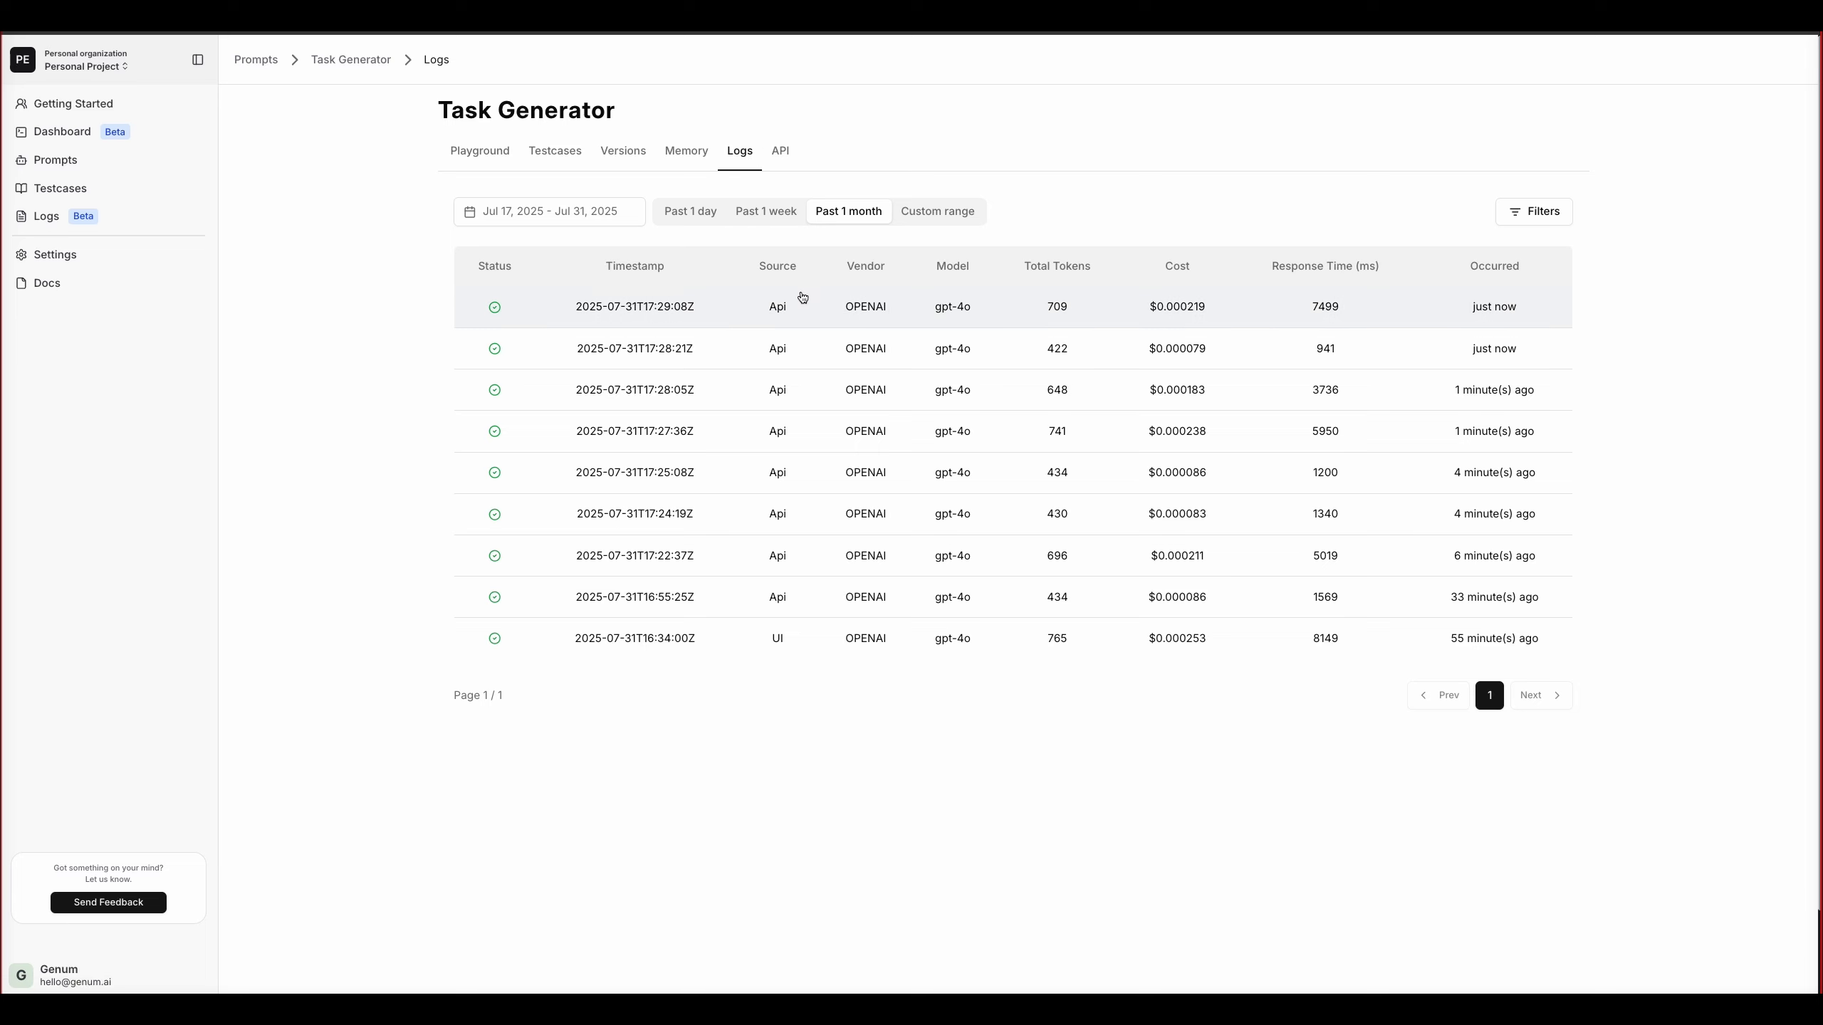
Step: In Genum's Task Generator logs, open the most recent API run's details and add it as a testcase
{"action": "left_click", "coordinate": [726, 311]}
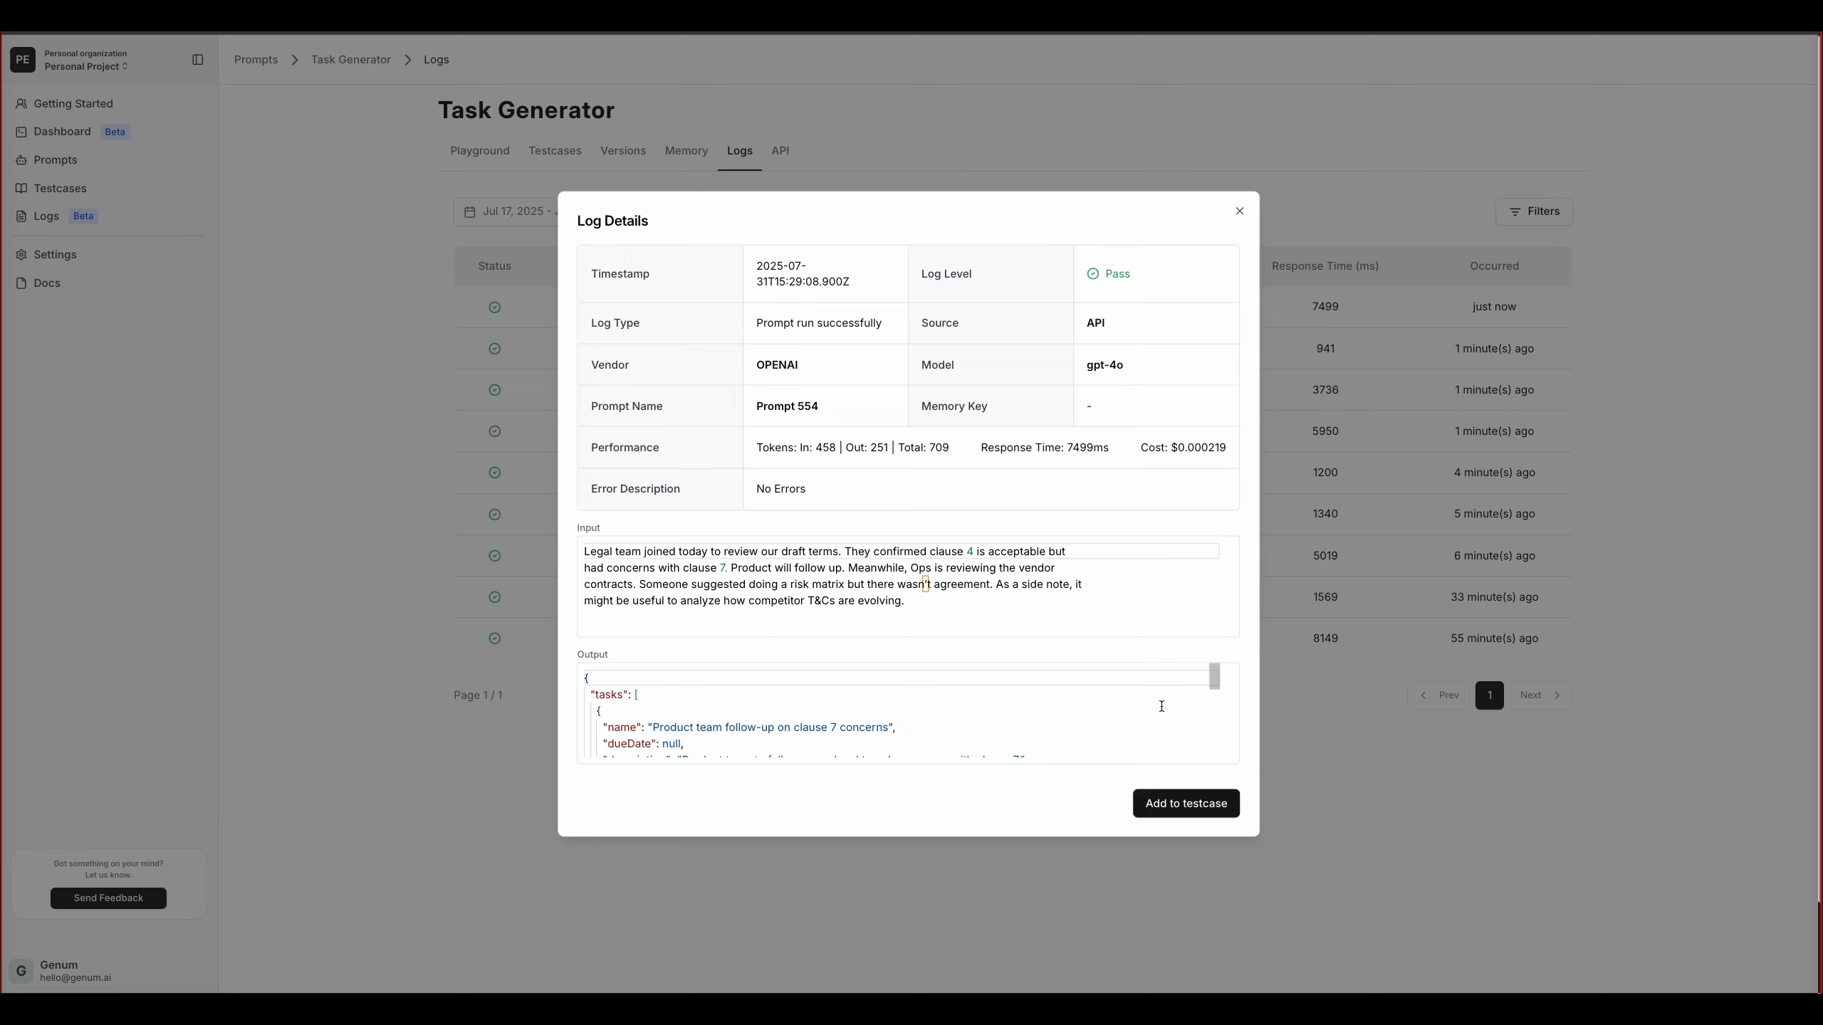
{"action": "left_click", "coordinate": [1208, 807]}
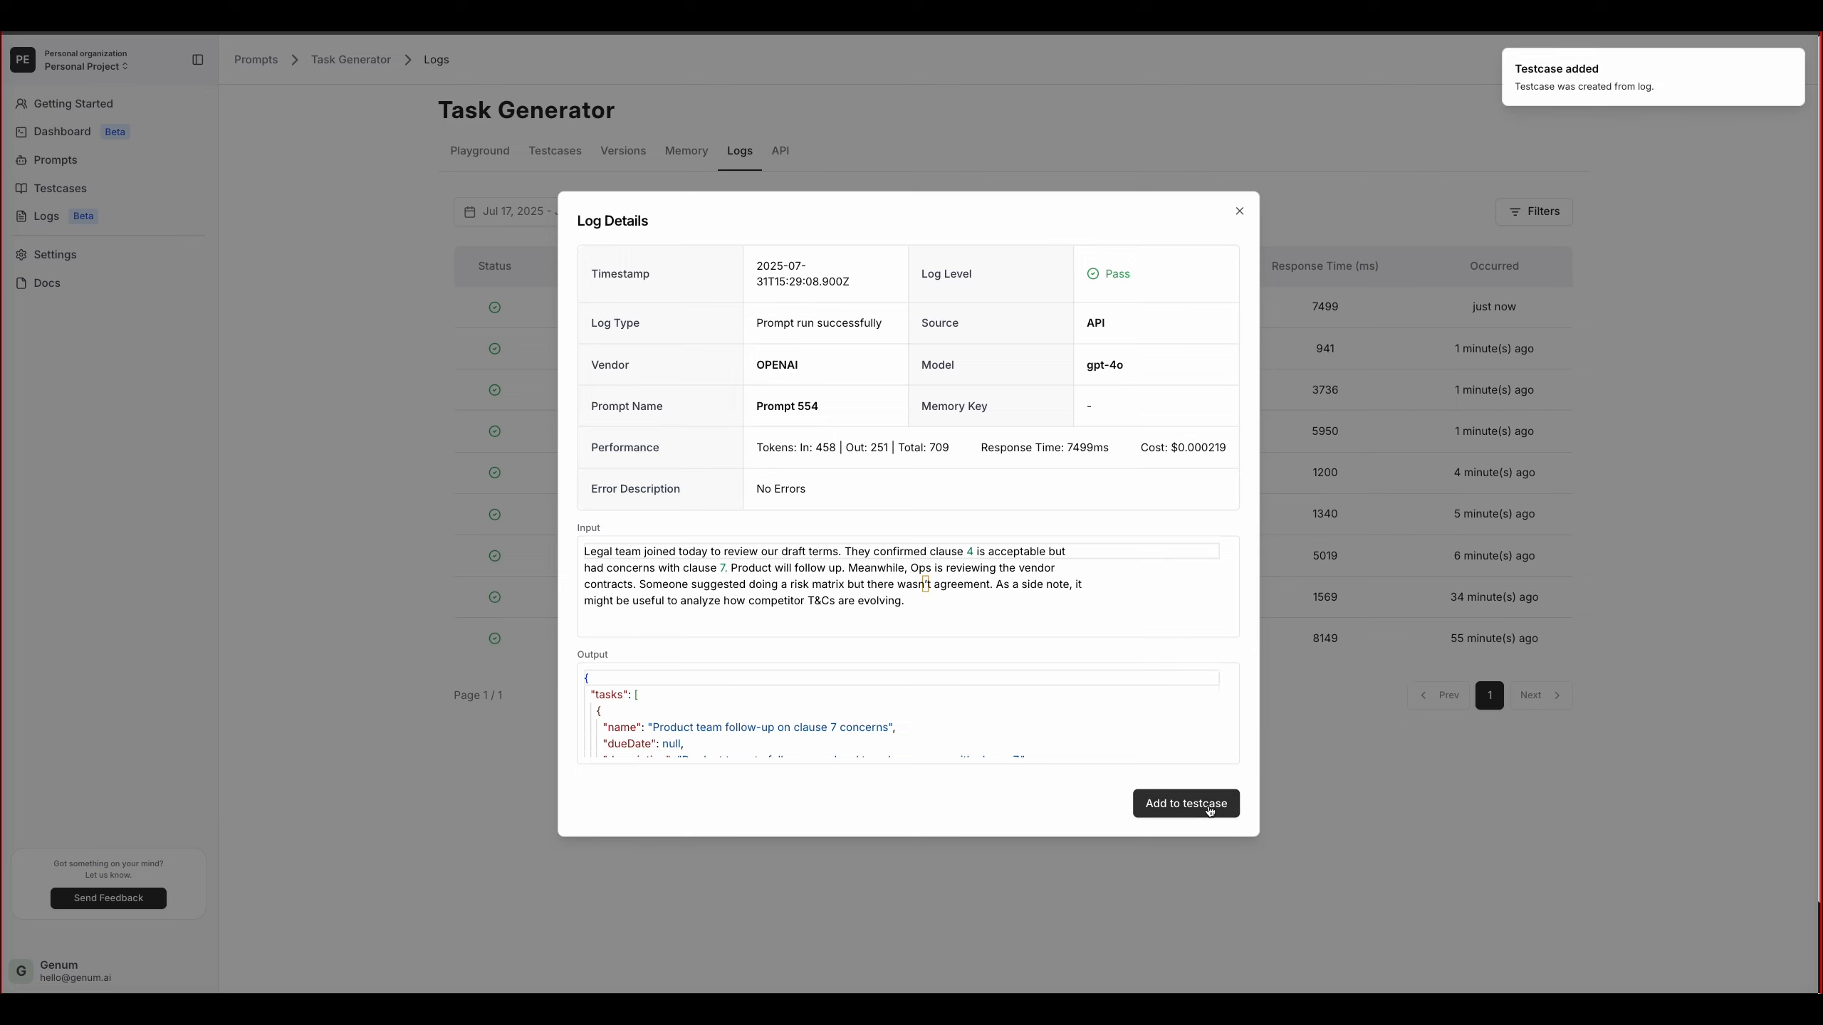
{"action": "left_click", "coordinate": [1241, 210]}
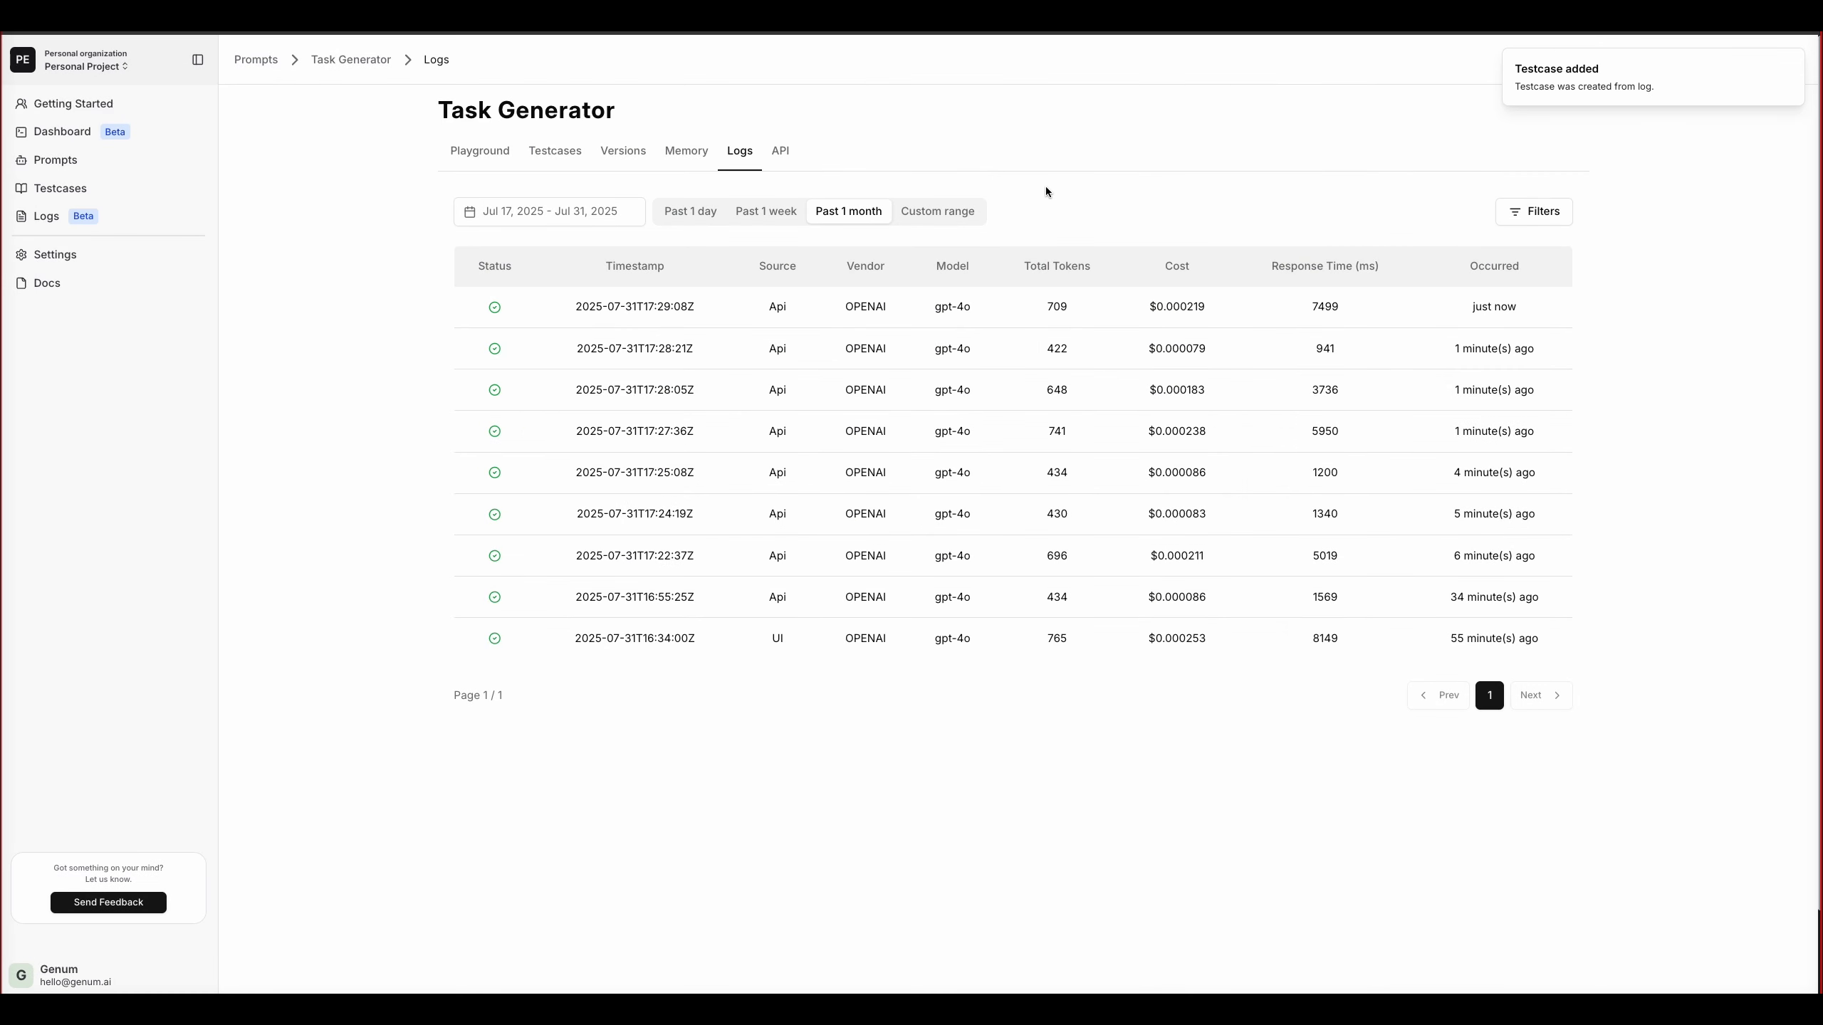
Step: Open the testcase Product follow-up clause 7 and compare its last output with the expected output in the expanded view
{"action": "left_click", "coordinate": [573, 162]}
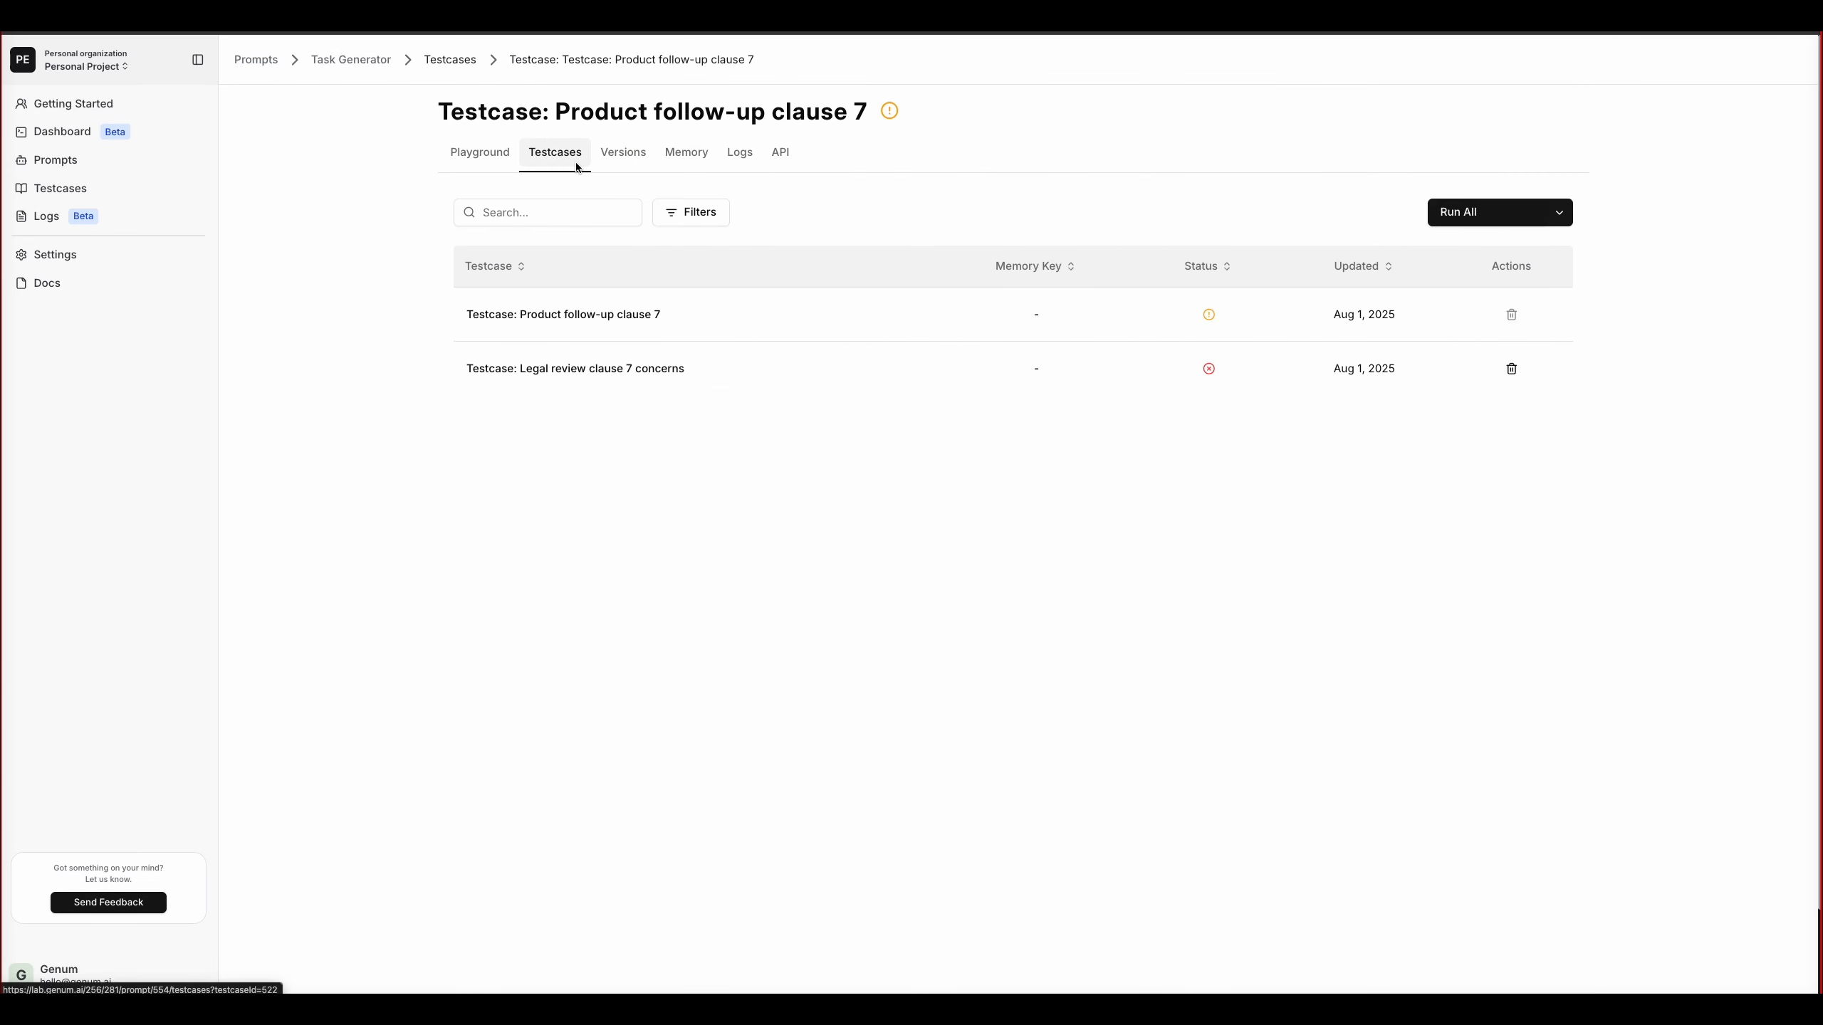
{"action": "left_click", "coordinate": [603, 318]}
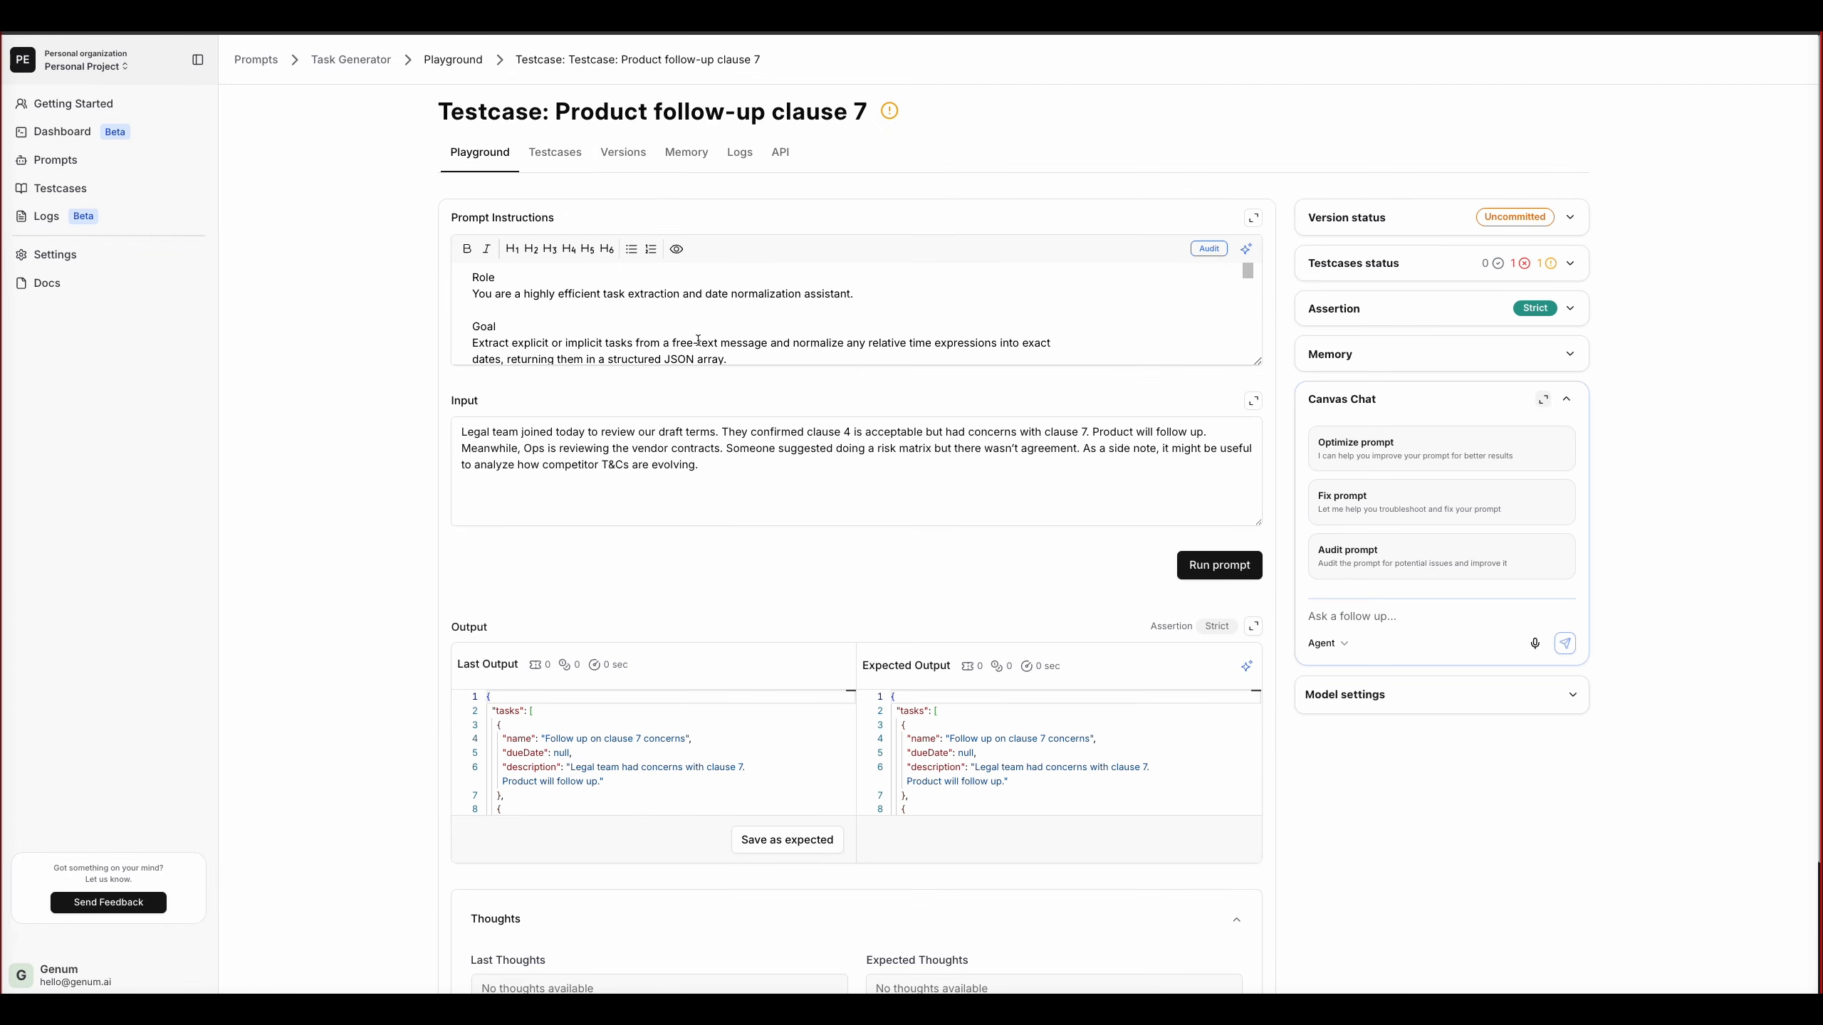
{"action": "left_click", "coordinate": [1254, 624]}
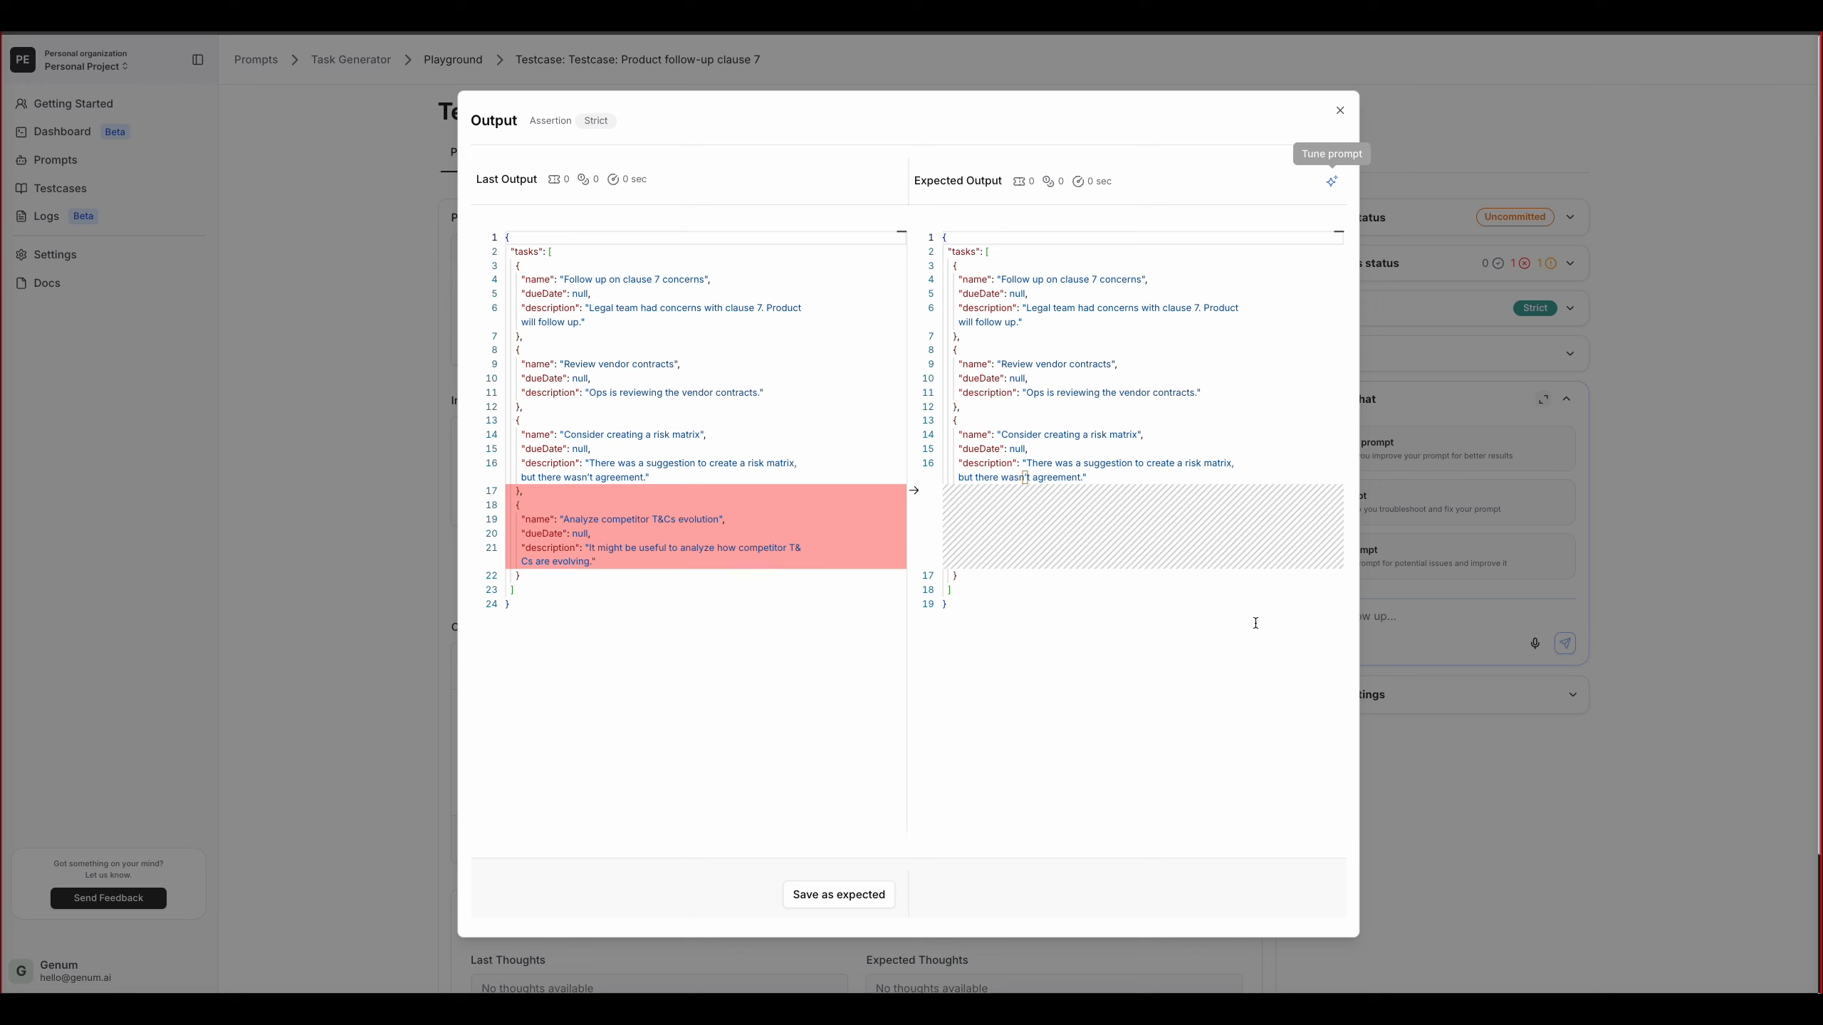
{"action": "triple_click", "coordinate": [654, 276]}
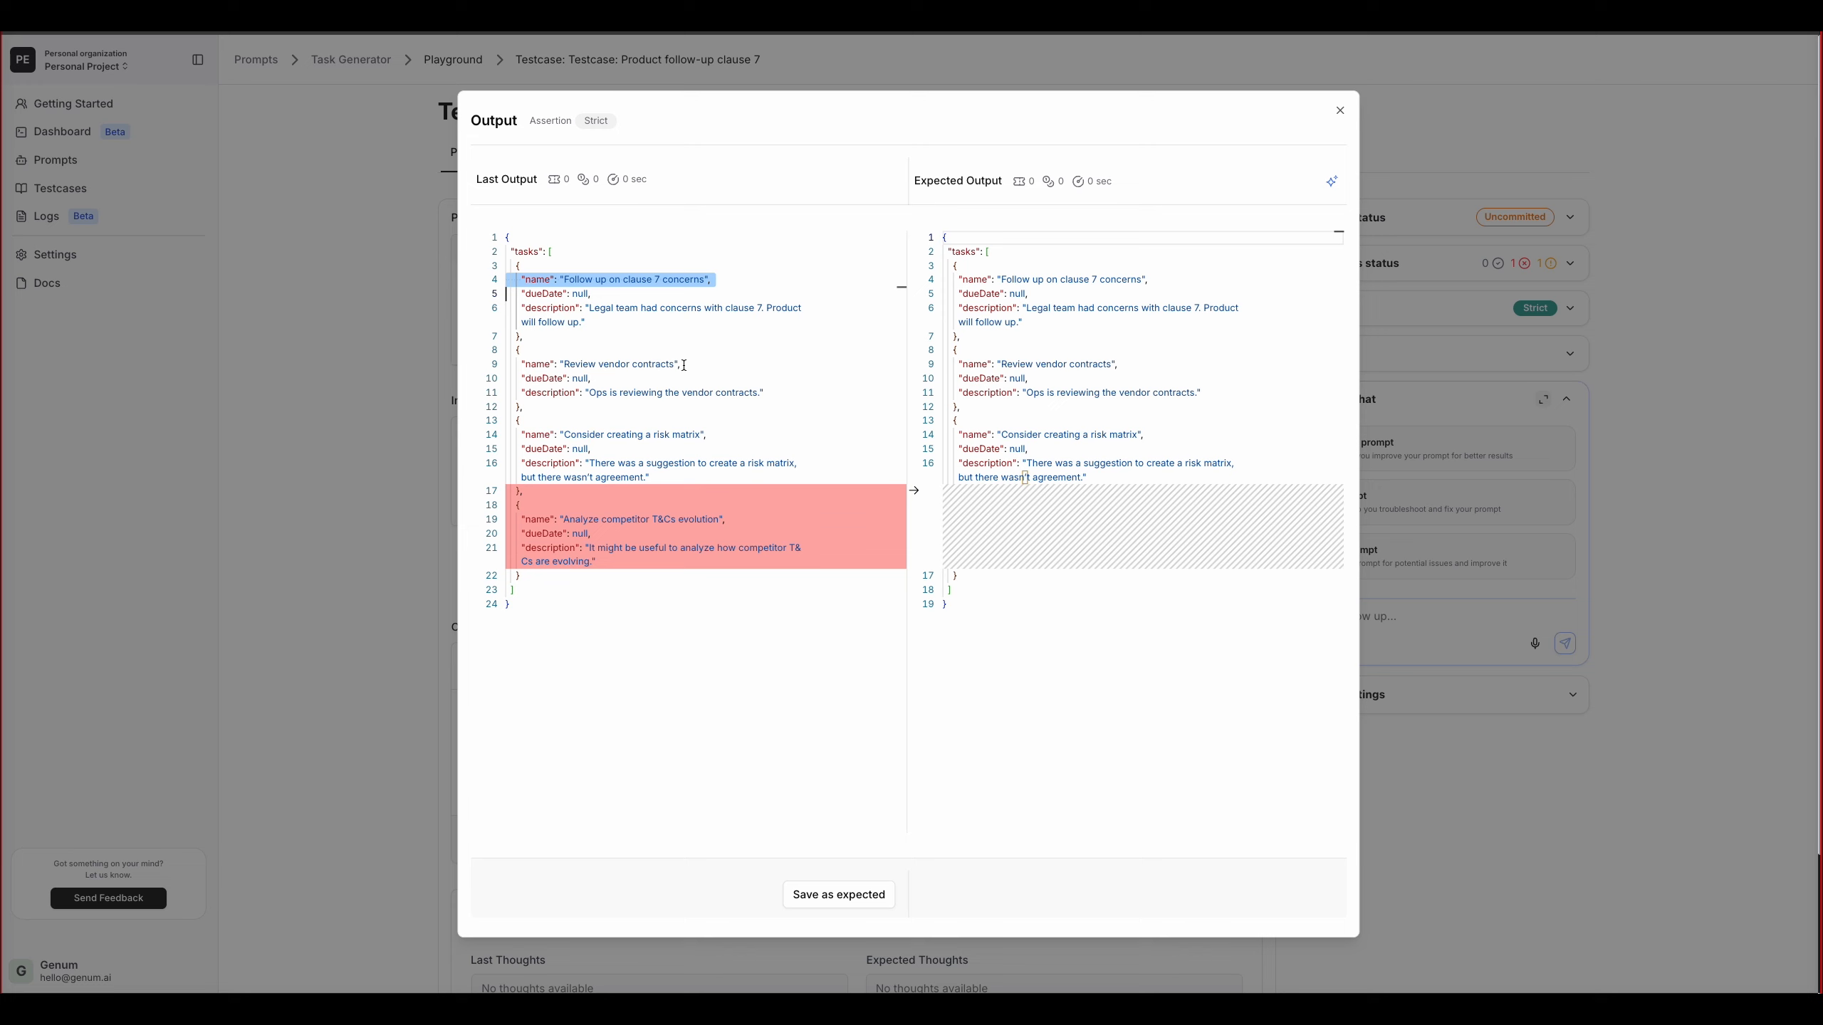
{"action": "triple_click", "coordinate": [658, 363]}
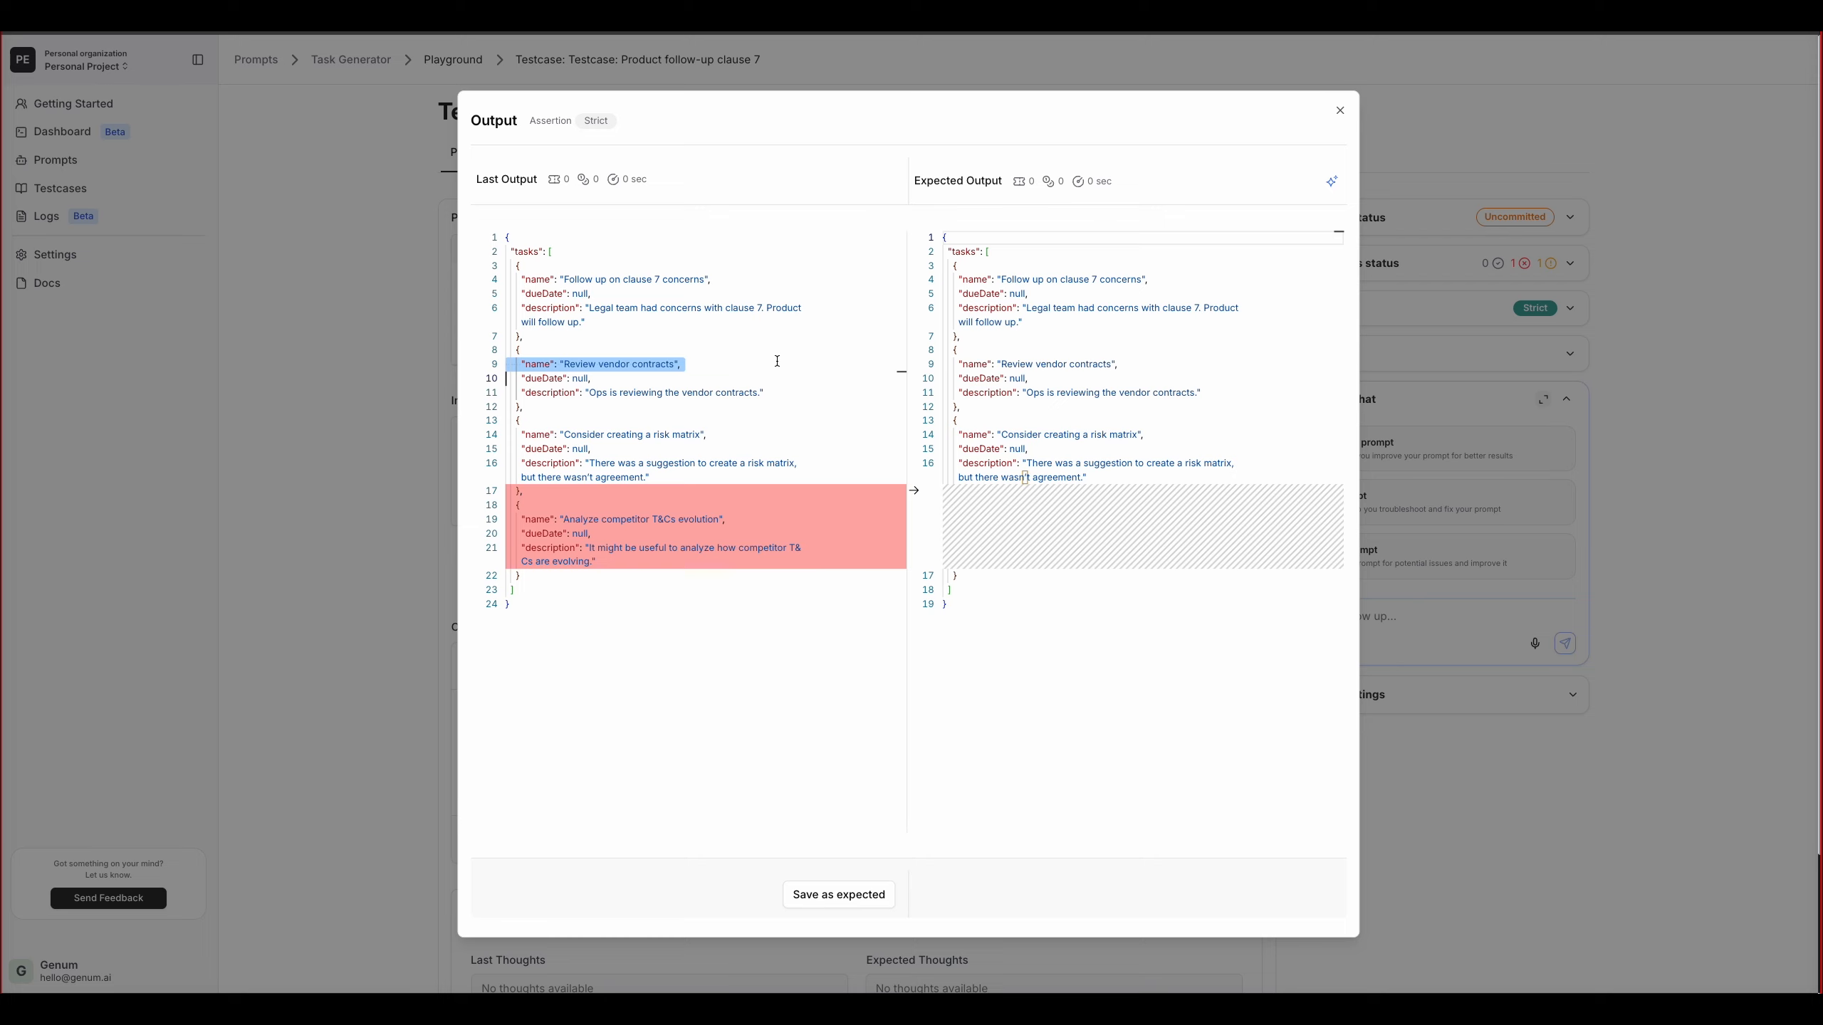
{"action": "left_click", "coordinate": [1339, 112]}
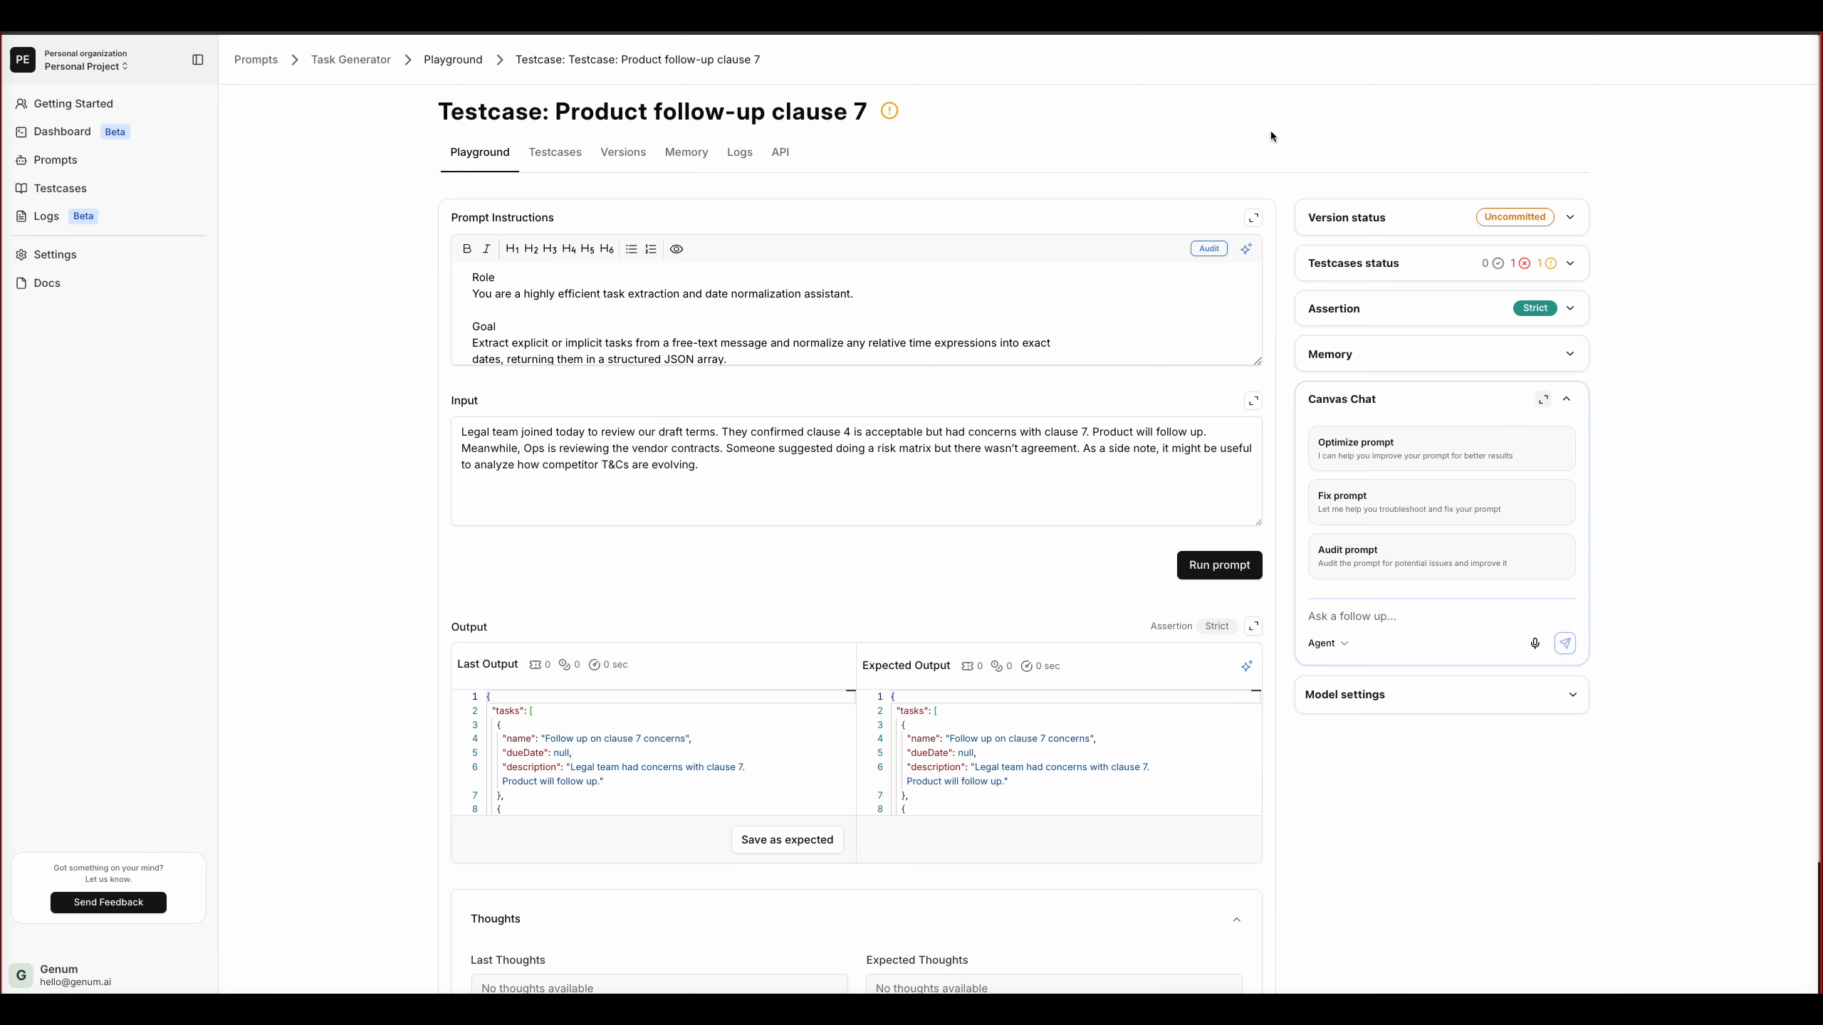
Step: Tune the prompt to skip items that involve unresolved conflicts or lack explicit agreement, accept the diff, and compare the resulting outputs
{"action": "left_click", "coordinate": [1246, 248]}
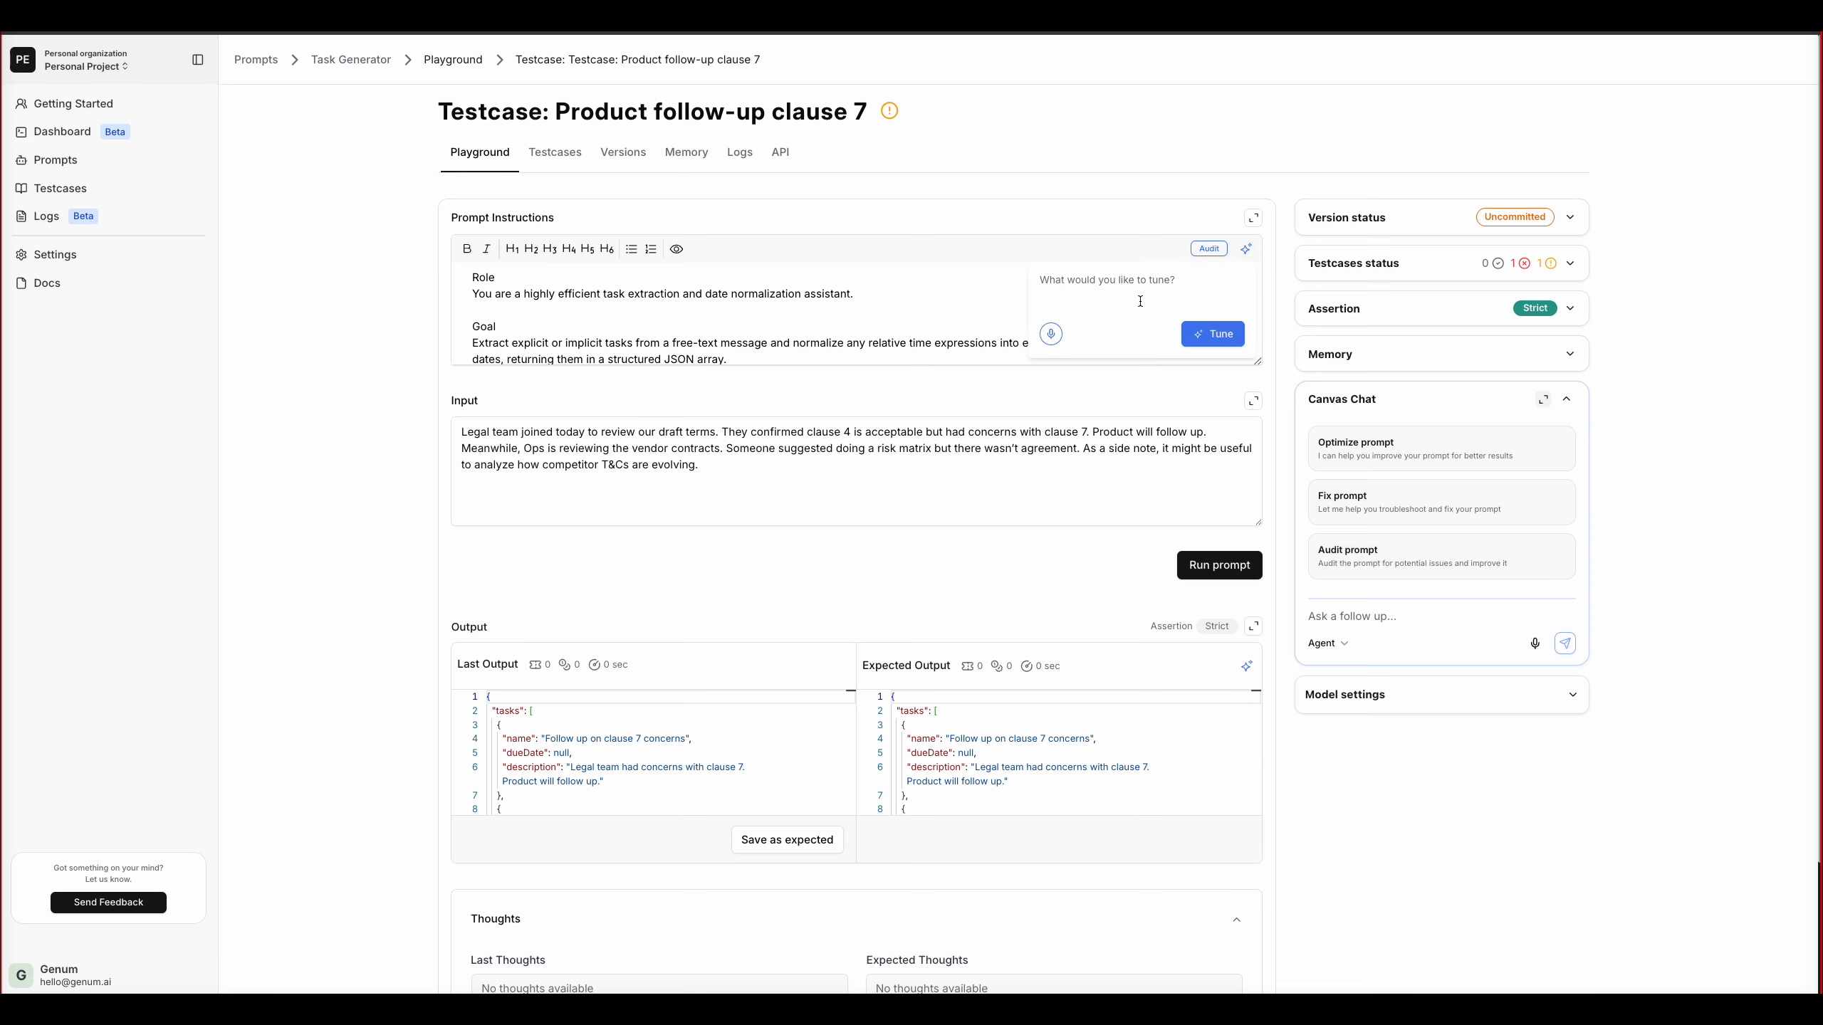
{"action": "key", "text": "ctrl+v"}
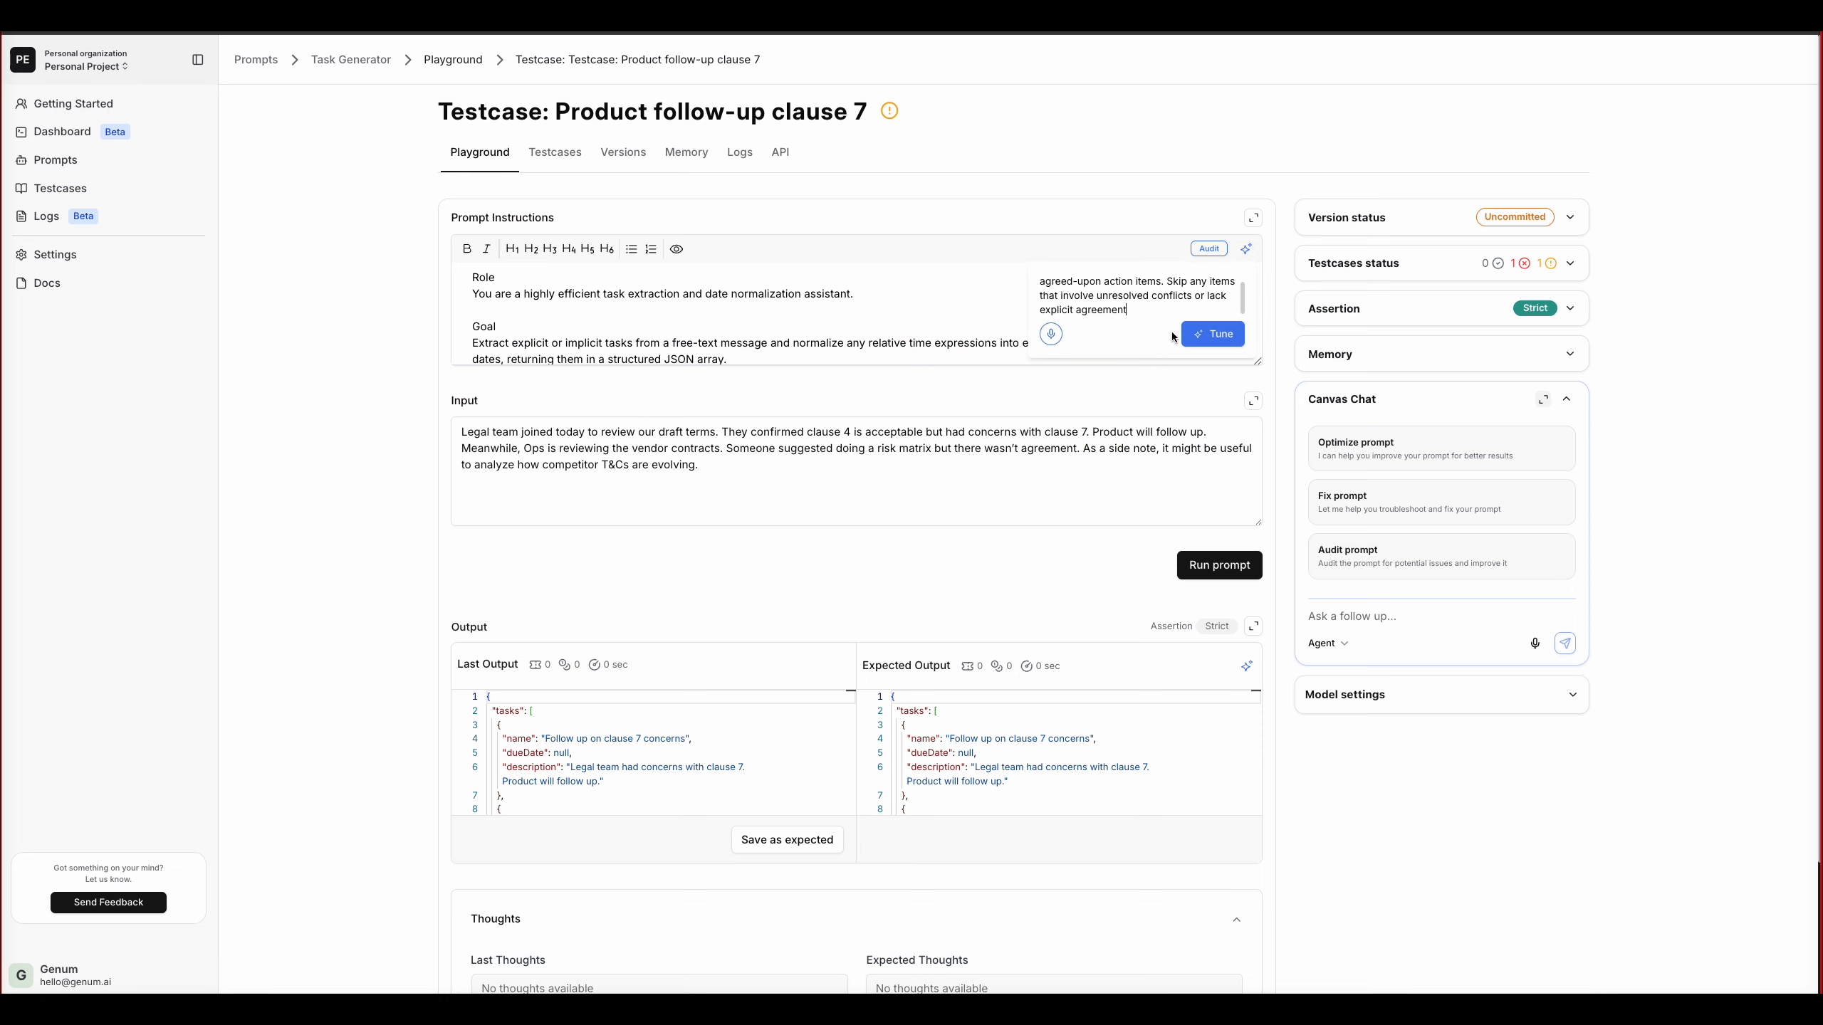
{"action": "left_click", "coordinate": [1214, 335]}
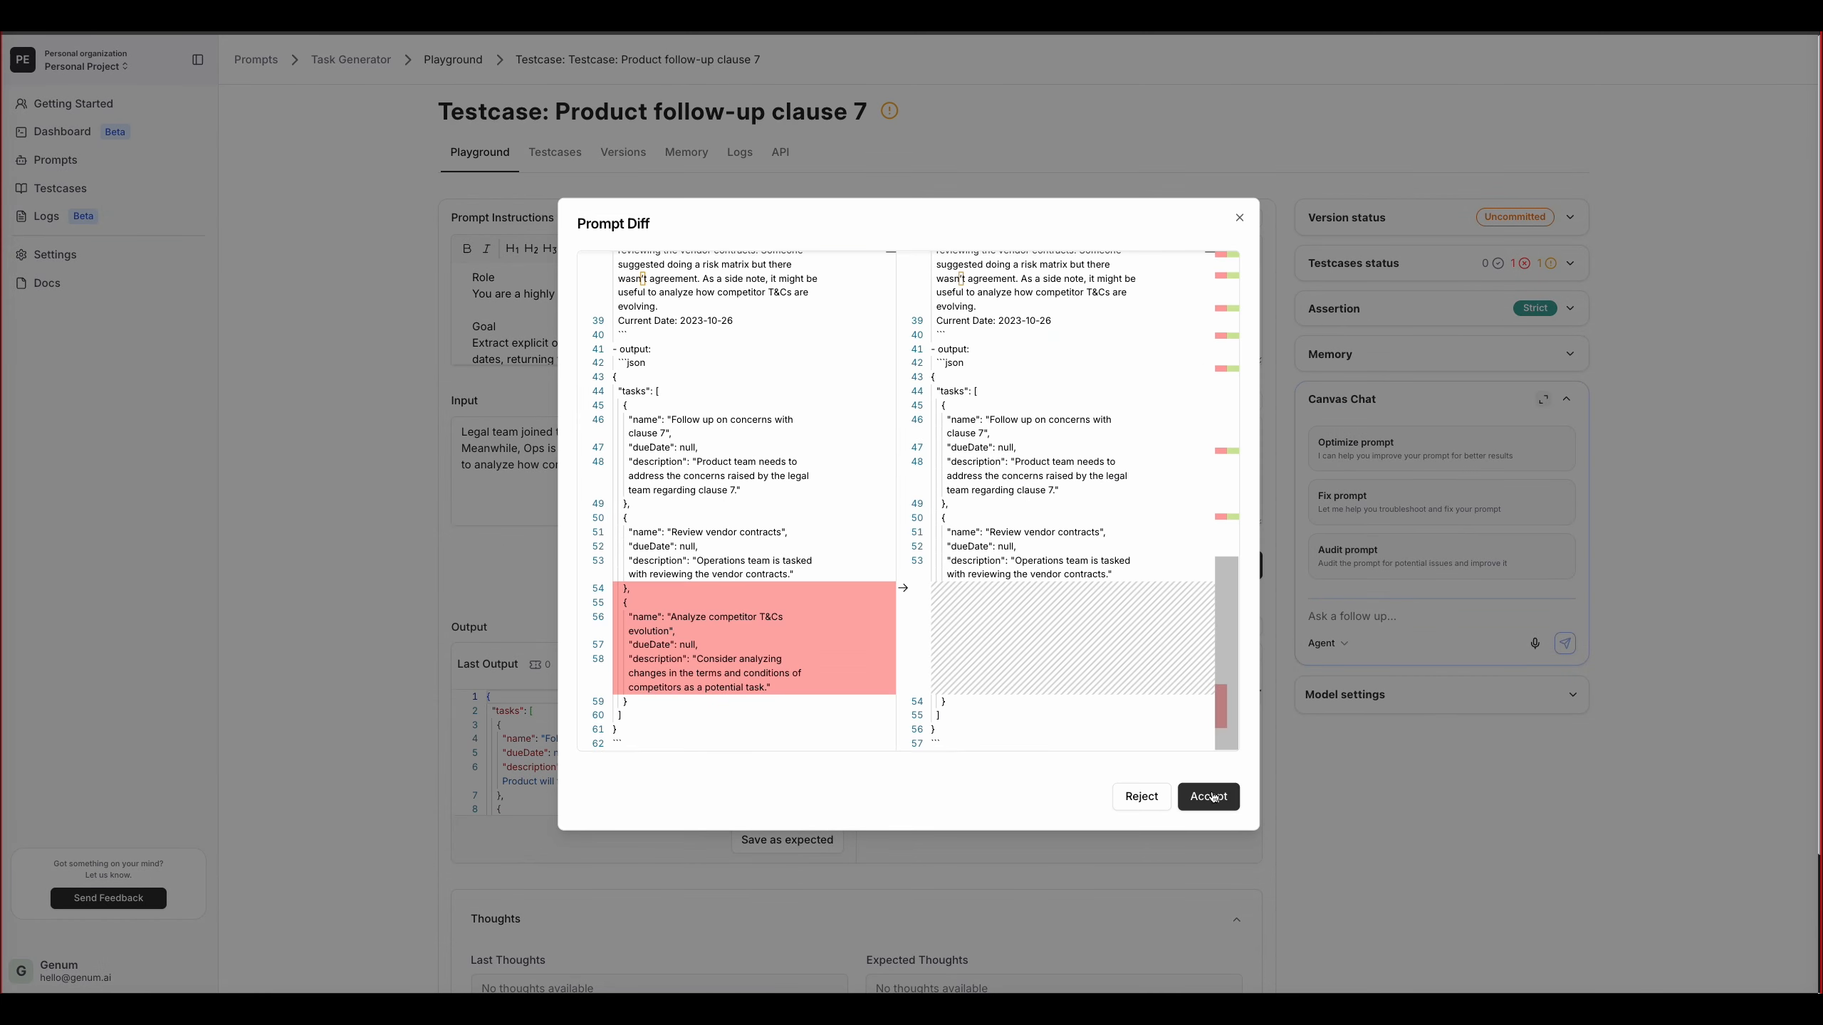
{"action": "left_click", "coordinate": [1210, 796]}
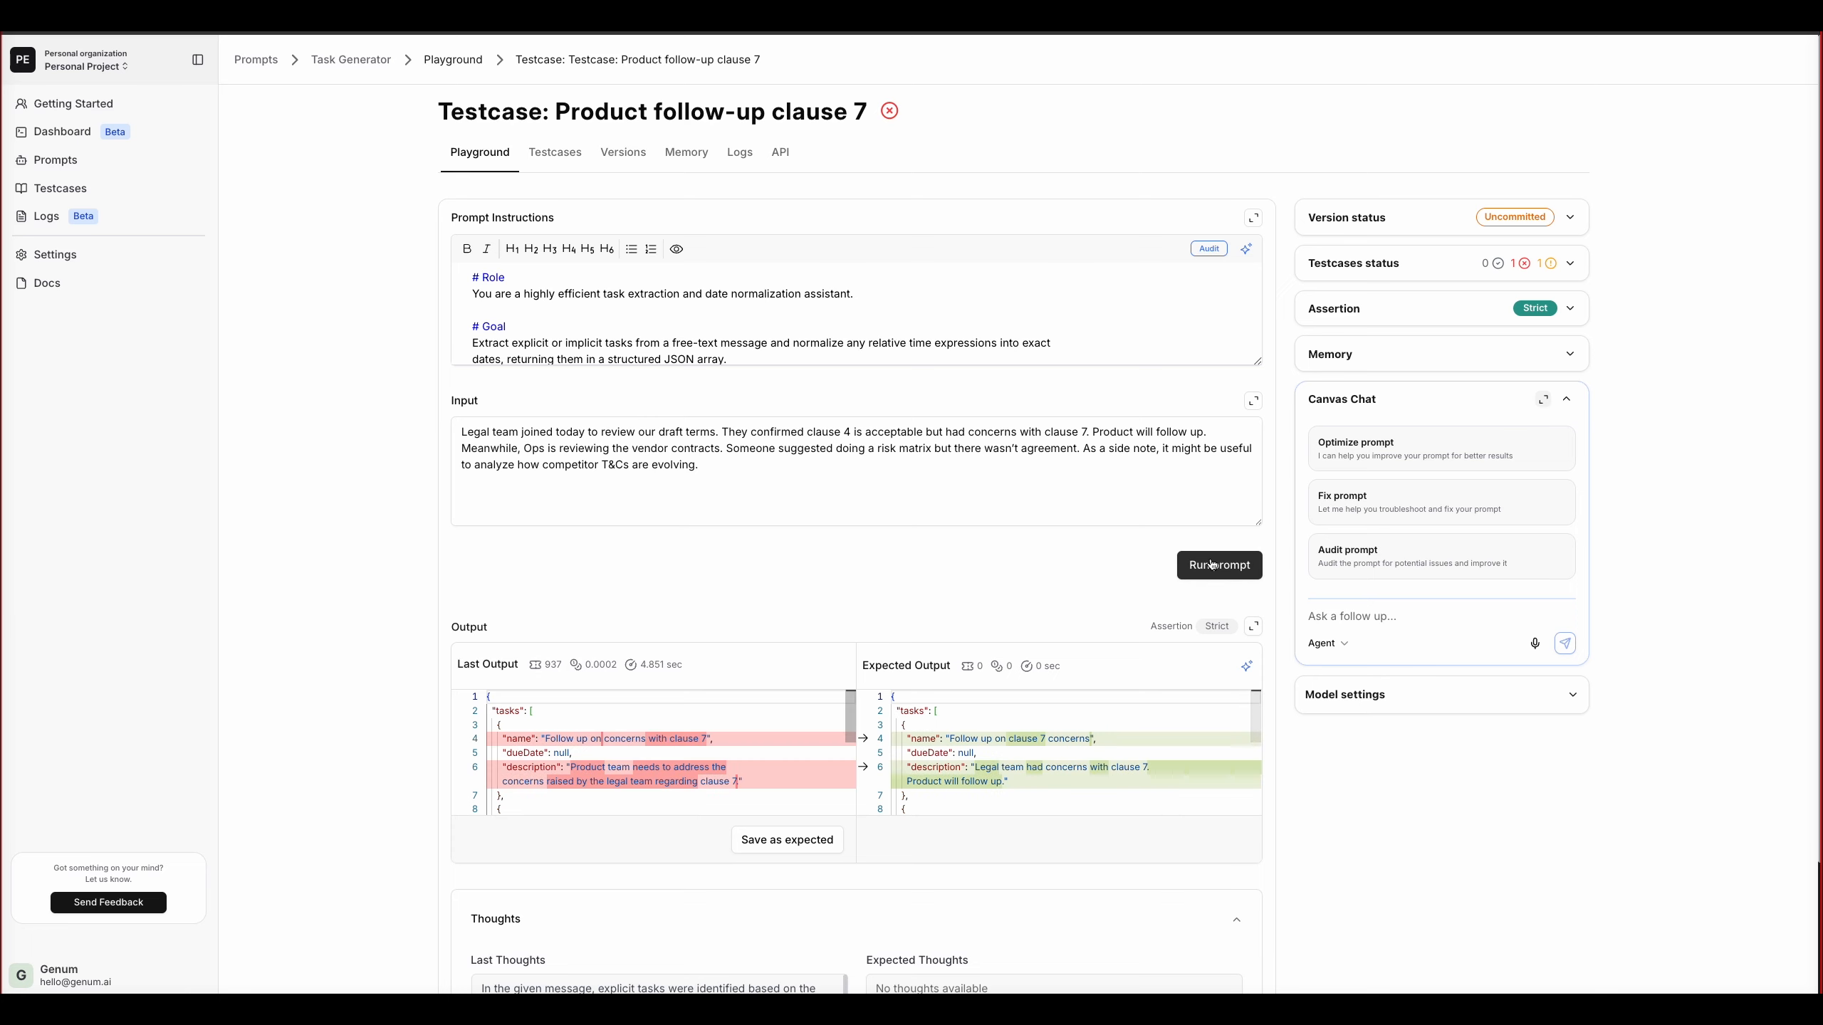
{"action": "left_click", "coordinate": [1253, 626]}
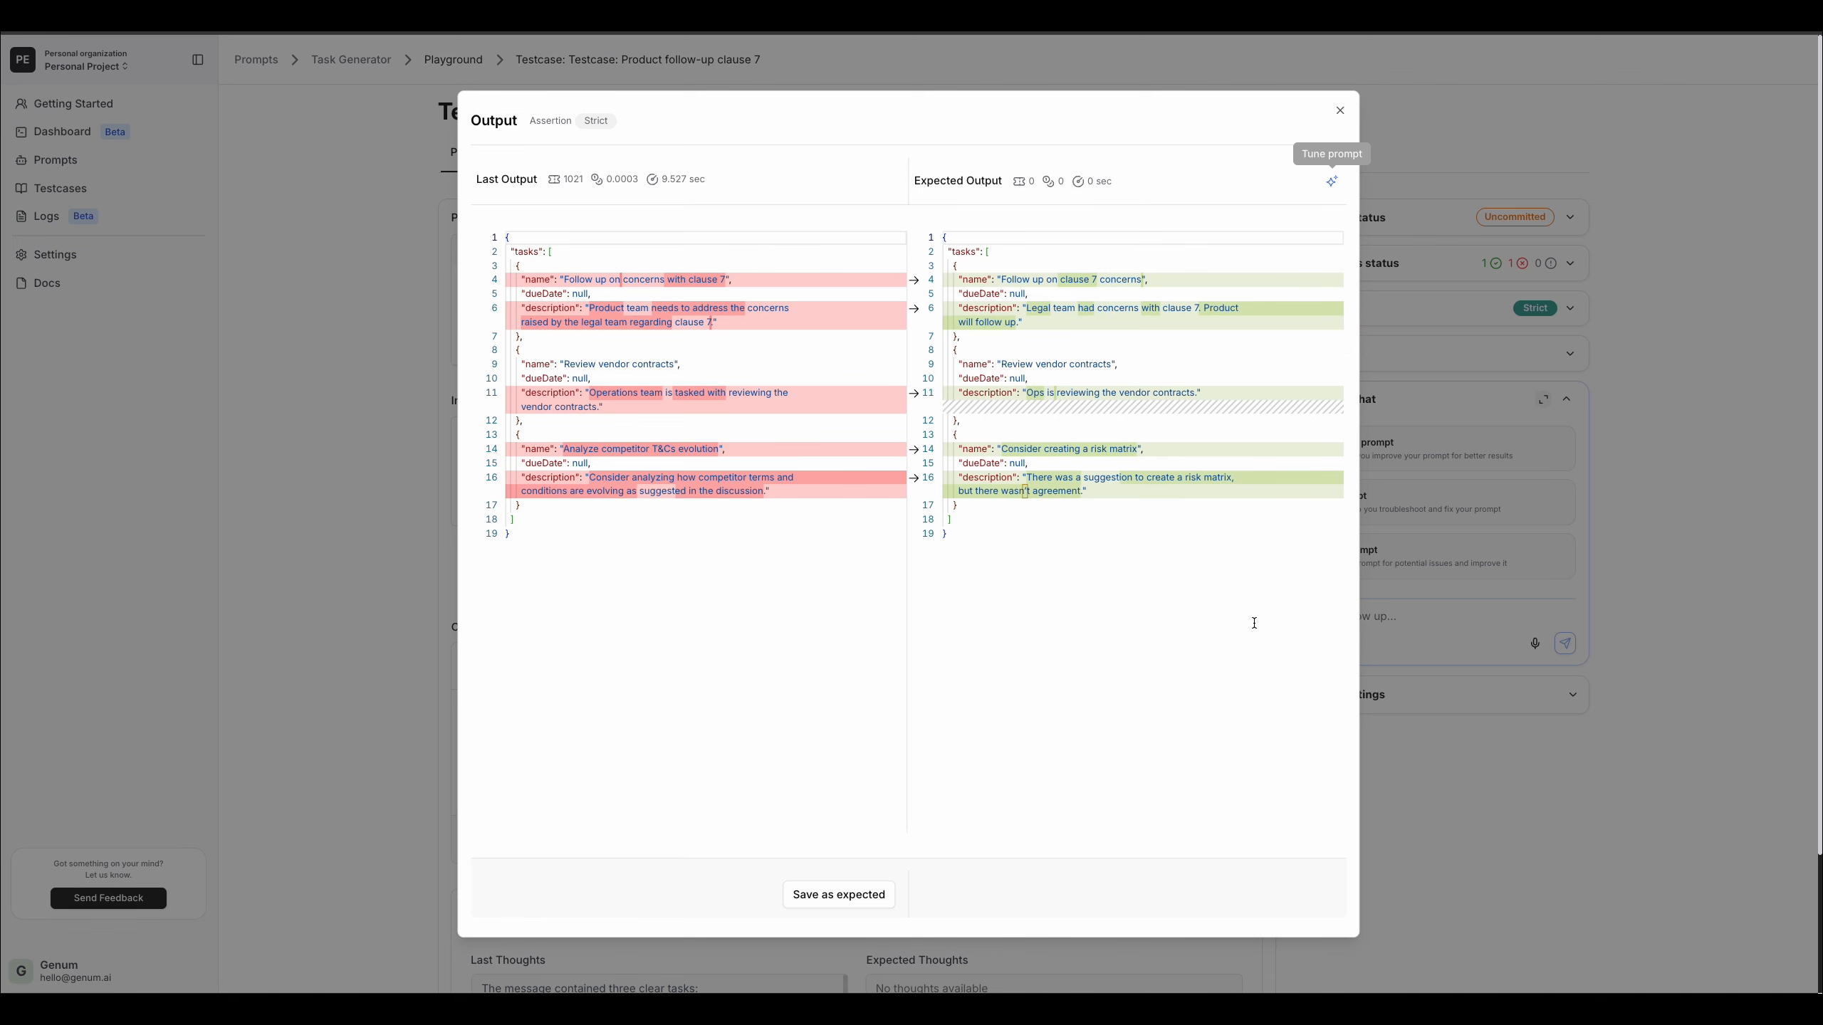
Step: Generate the AI assertion rule "ensure that the number of tasks in the output matches the expected number" and run the prompt against it
{"action": "left_click", "coordinate": [1361, 404]}
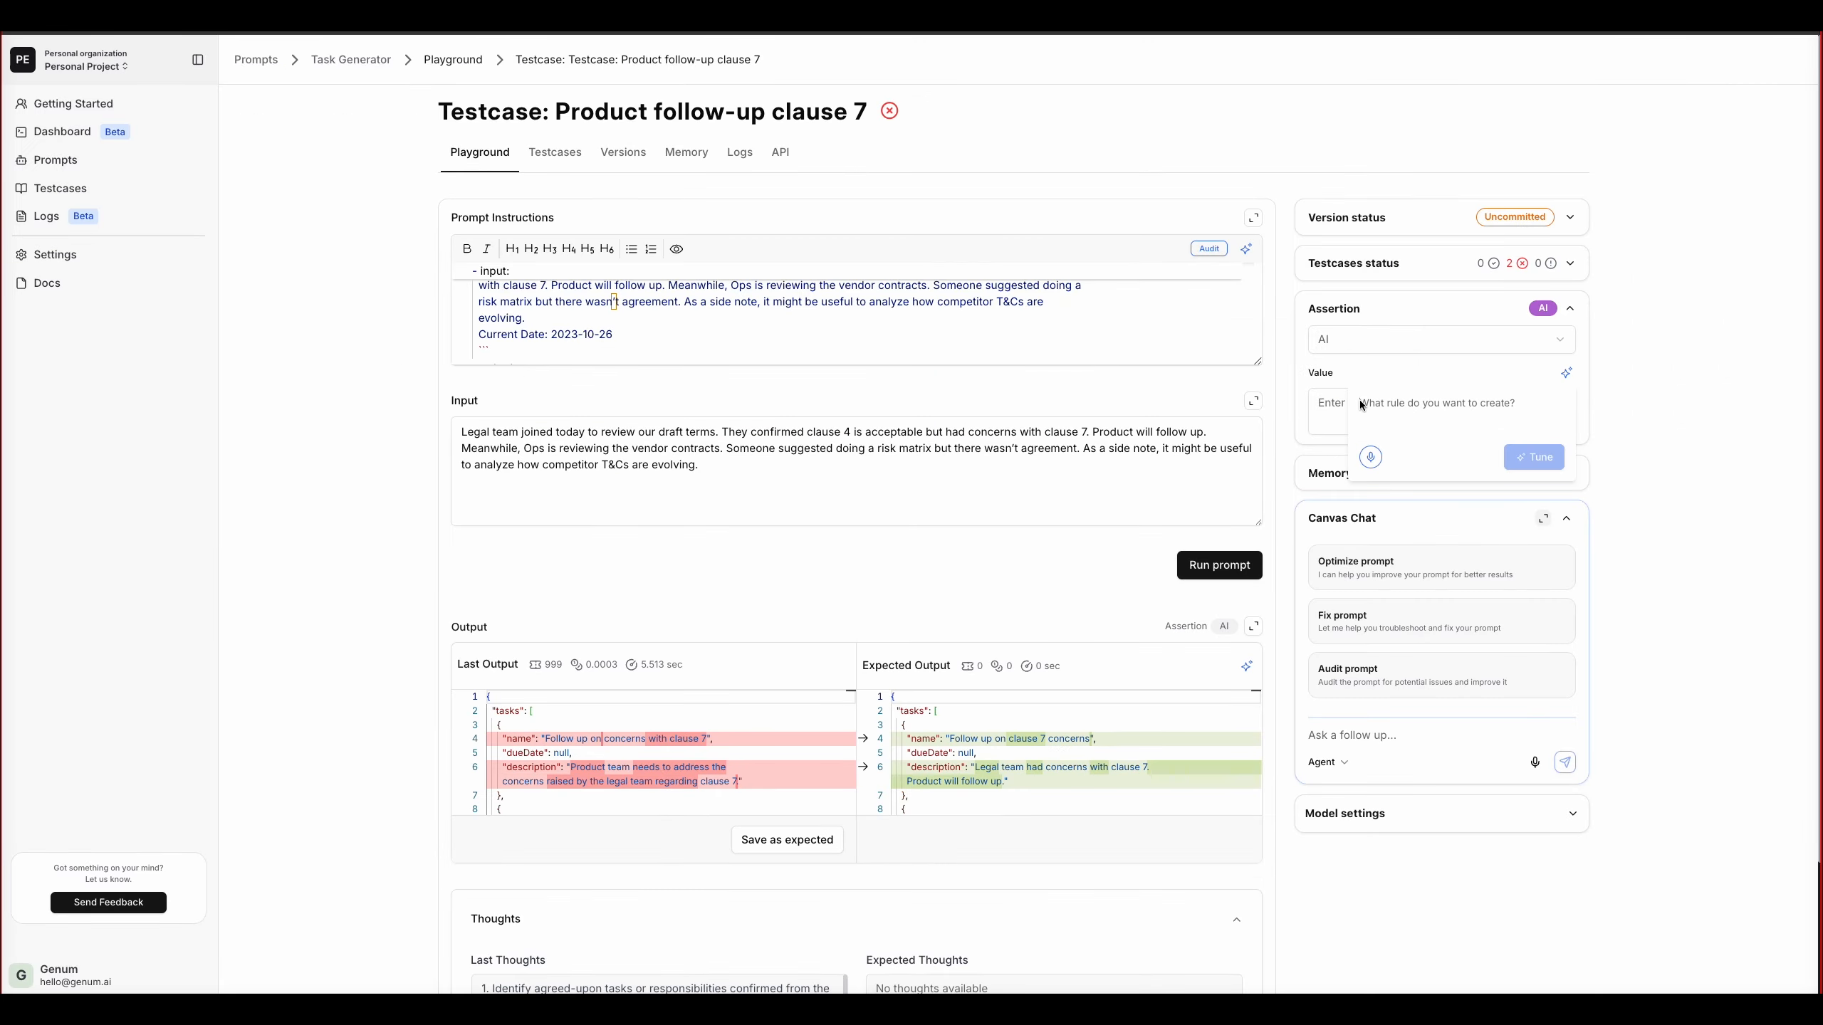
{"action": "type", "text": "ensure that the number of tasks in the output matches the expected number"}
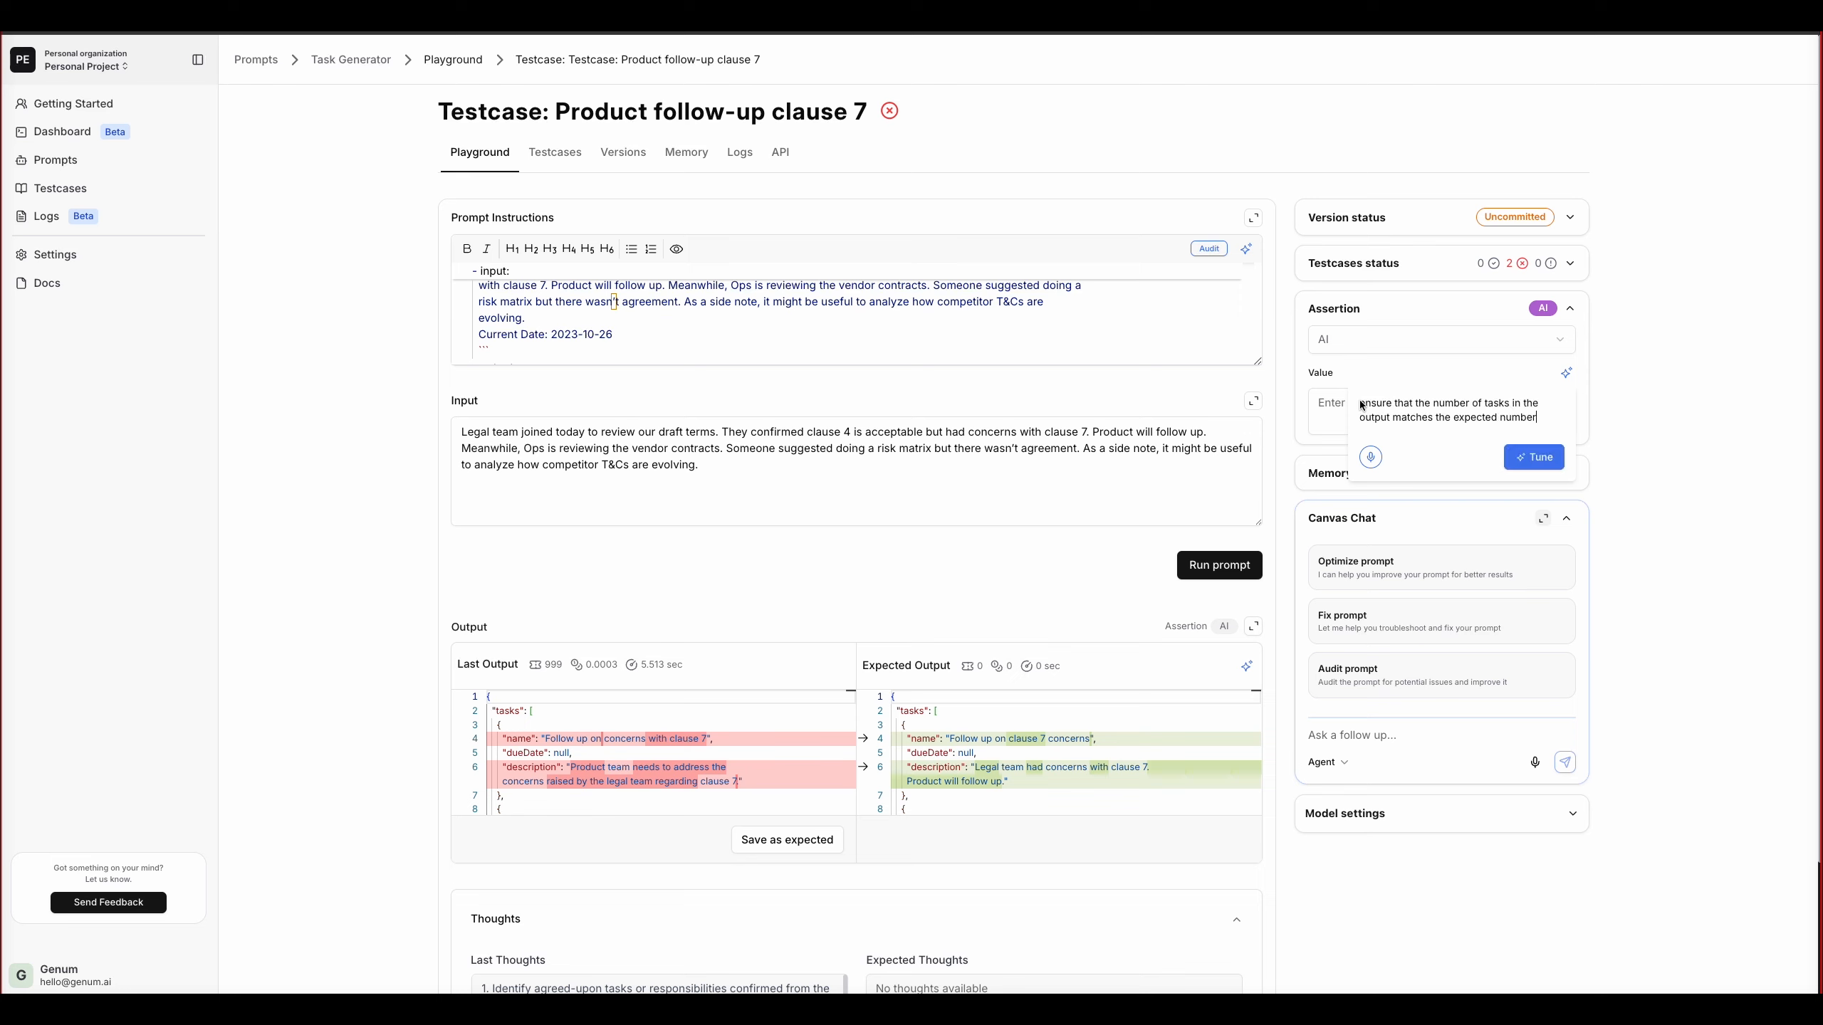
{"action": "left_click", "coordinate": [1549, 463]}
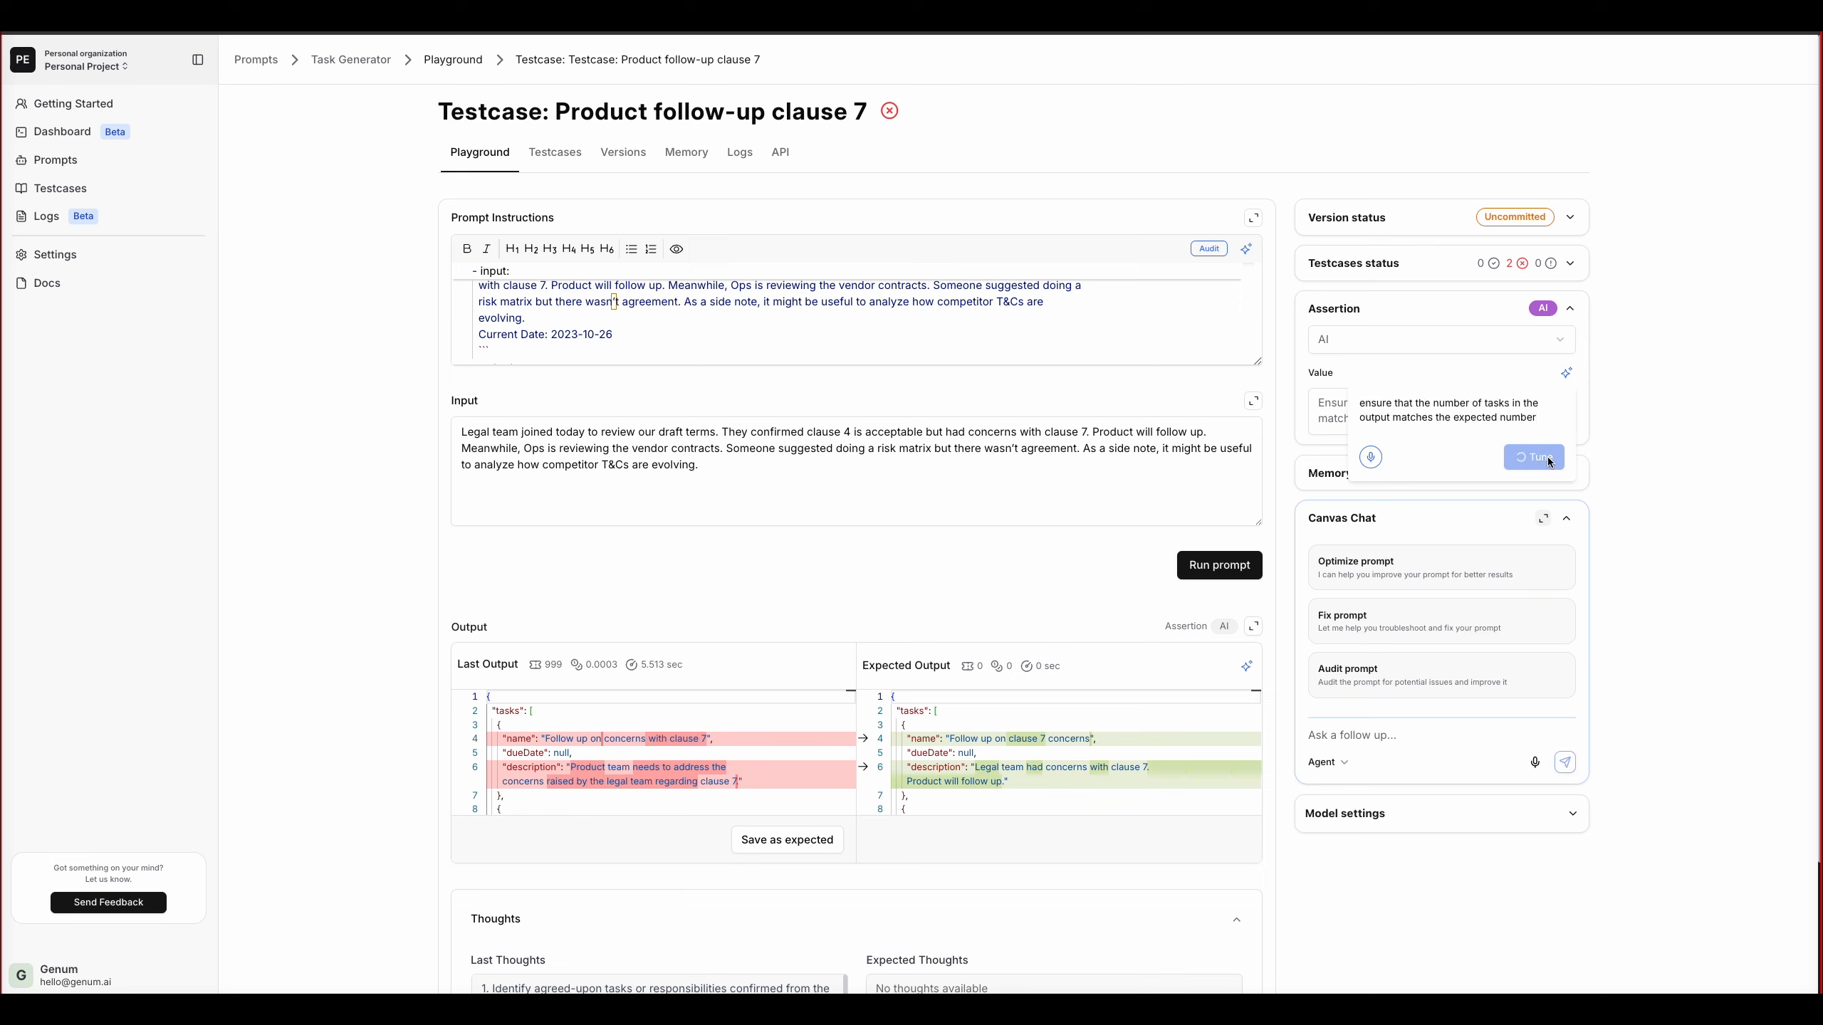
{"action": "left_click", "coordinate": [1232, 564]}
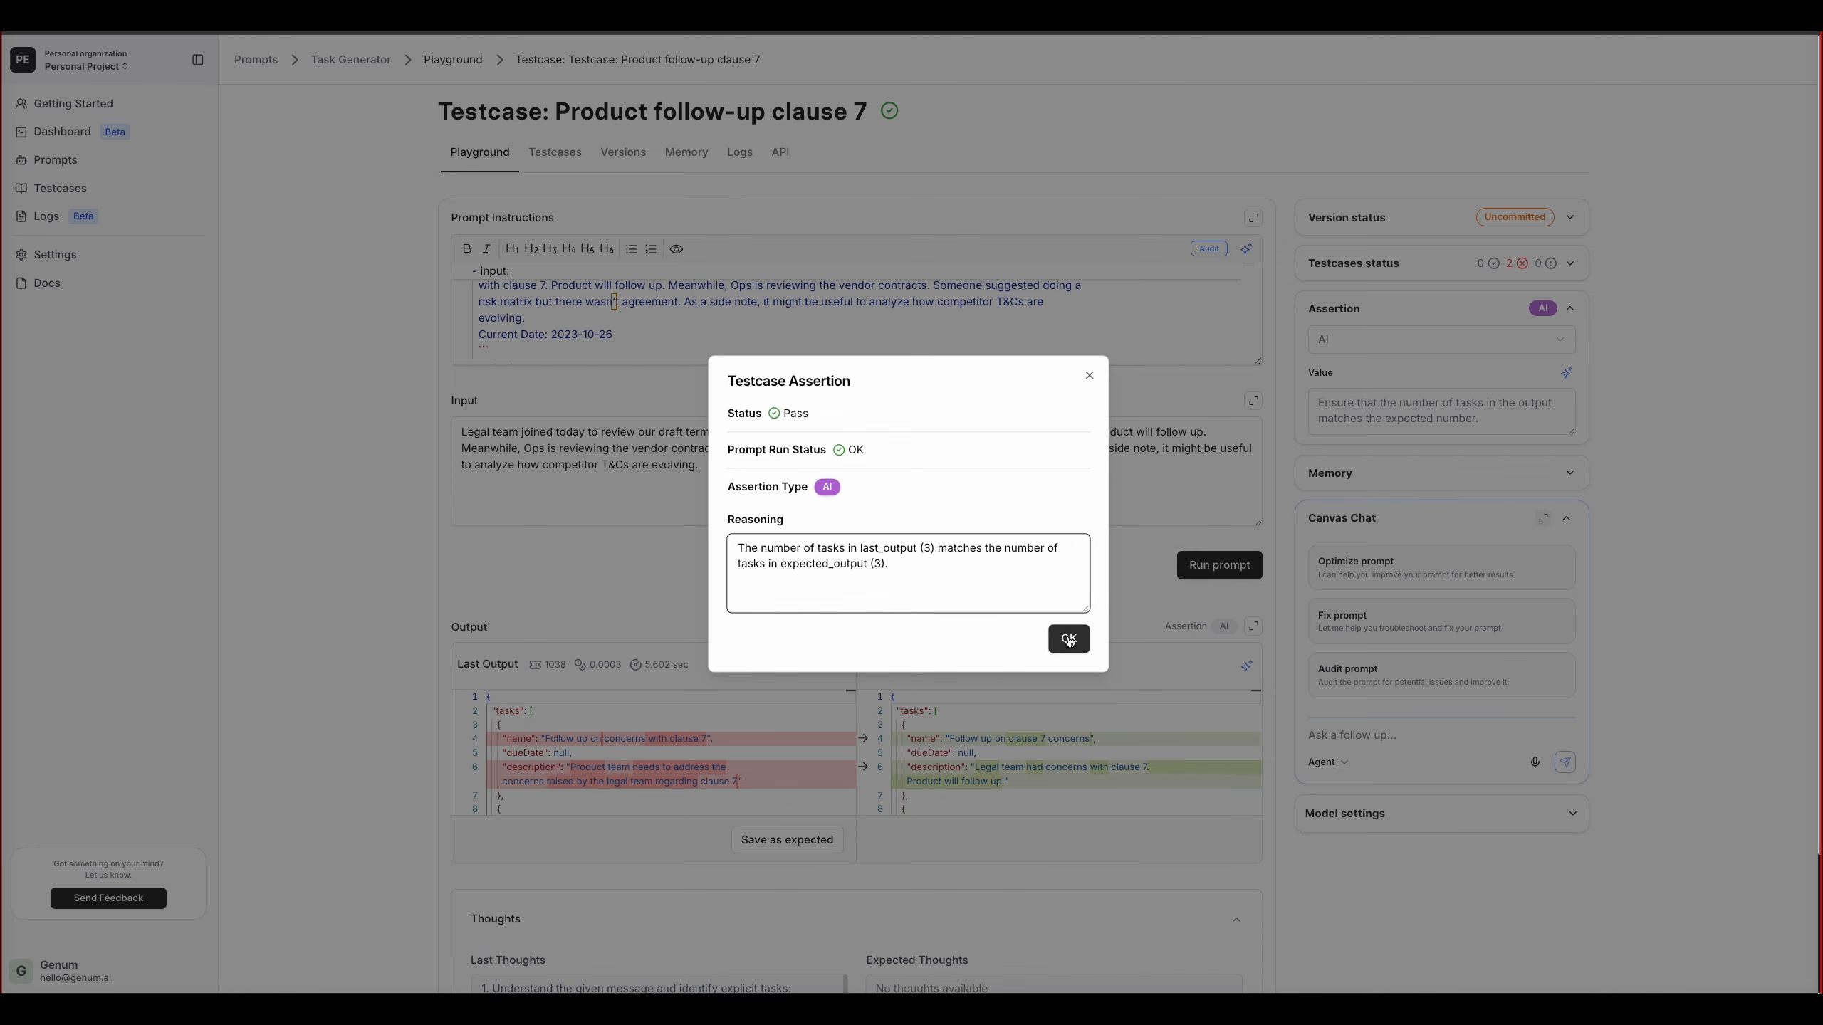
{"action": "left_click", "coordinate": [1068, 638]}
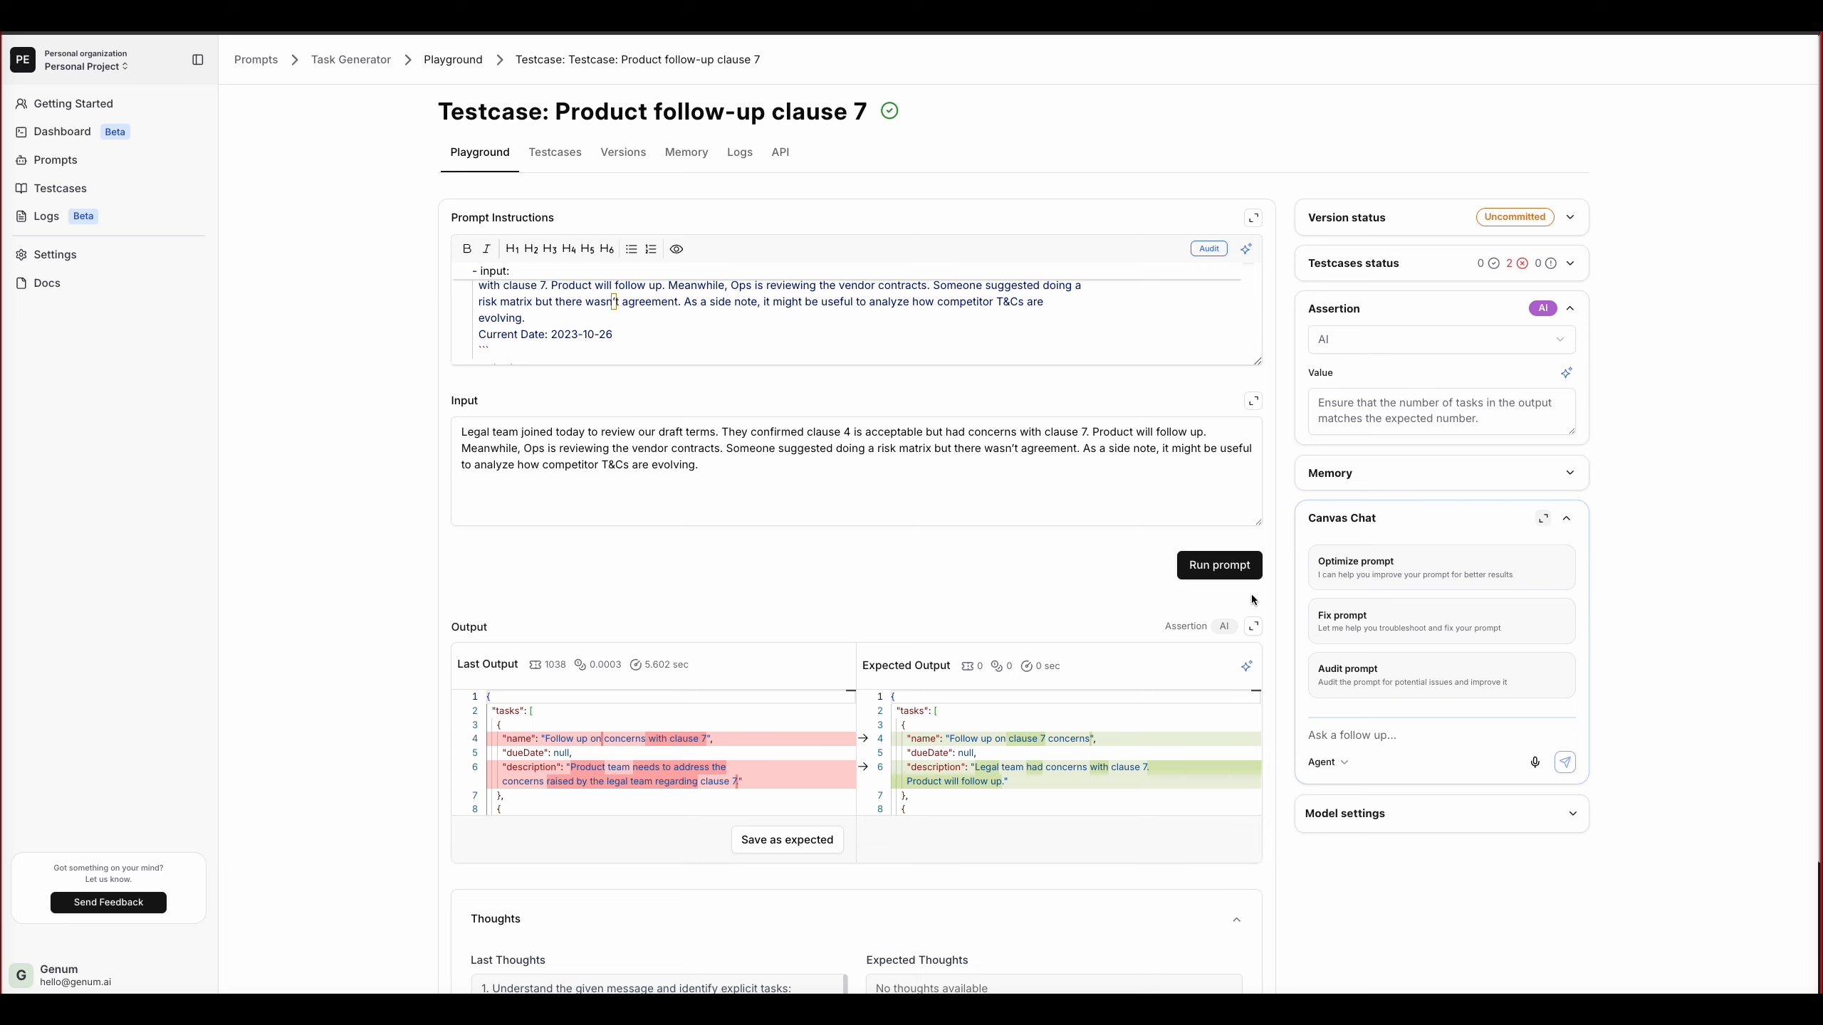
Step: Examine the dashboard's usage and cost charts, model statistics, testcase statistics, prompt financial statistics and user activity for the past month
{"action": "left_click", "coordinate": [57, 137]}
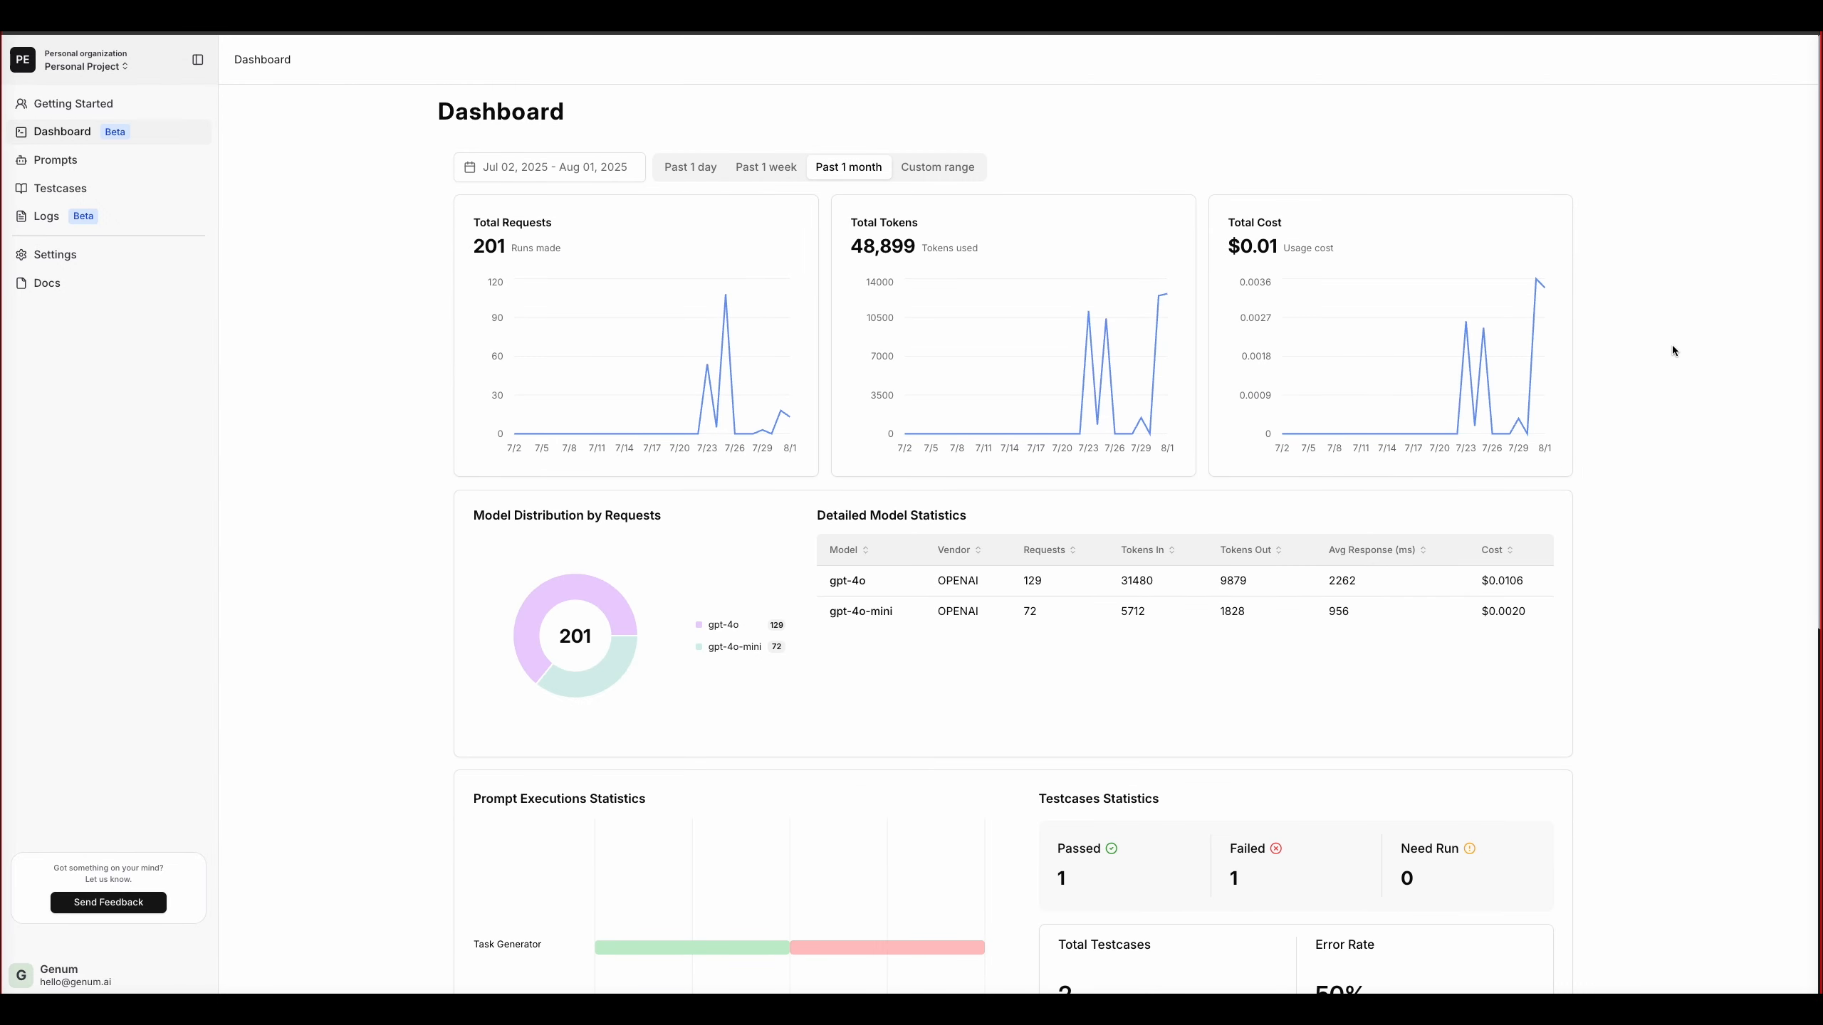
{"action": "scroll", "coordinate": [1673, 350], "scroll_direction": "down", "scroll_amount": 2}
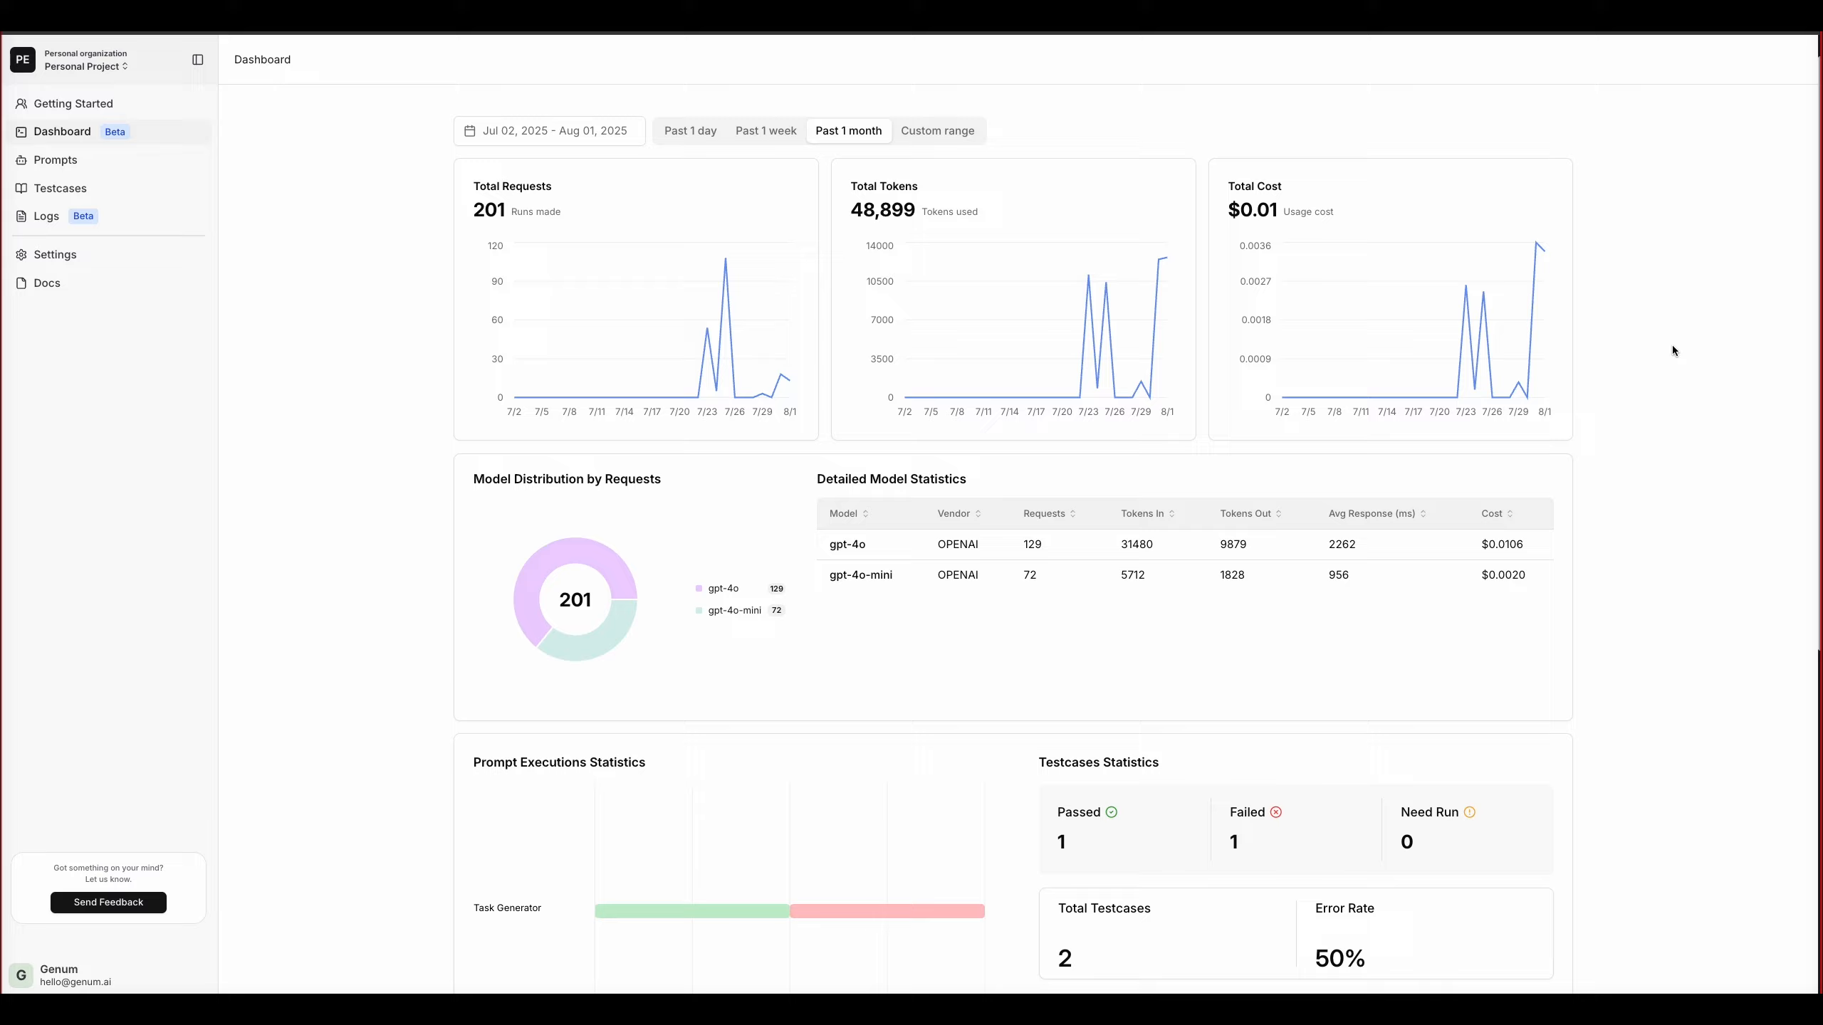
{"action": "scroll", "coordinate": [1673, 350], "scroll_direction": "down", "scroll_amount": 3}
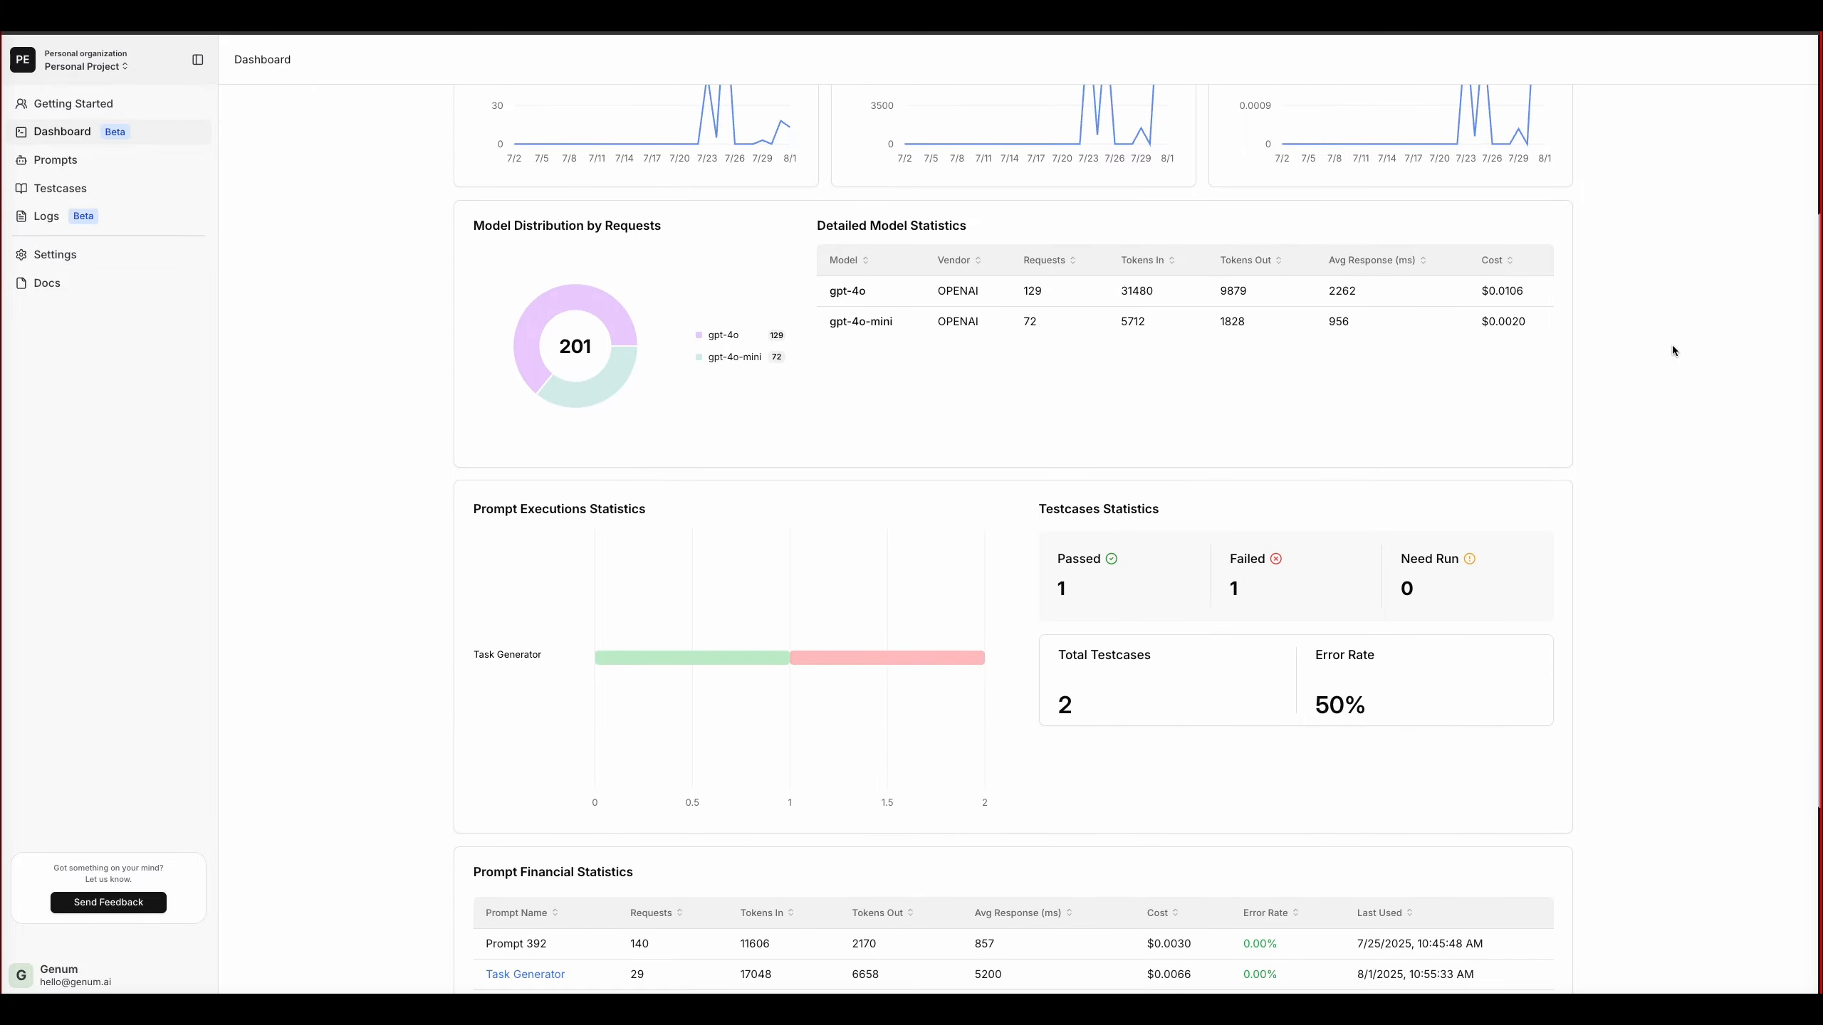
{"action": "scroll", "coordinate": [1672, 350], "scroll_direction": "down", "scroll_amount": 3}
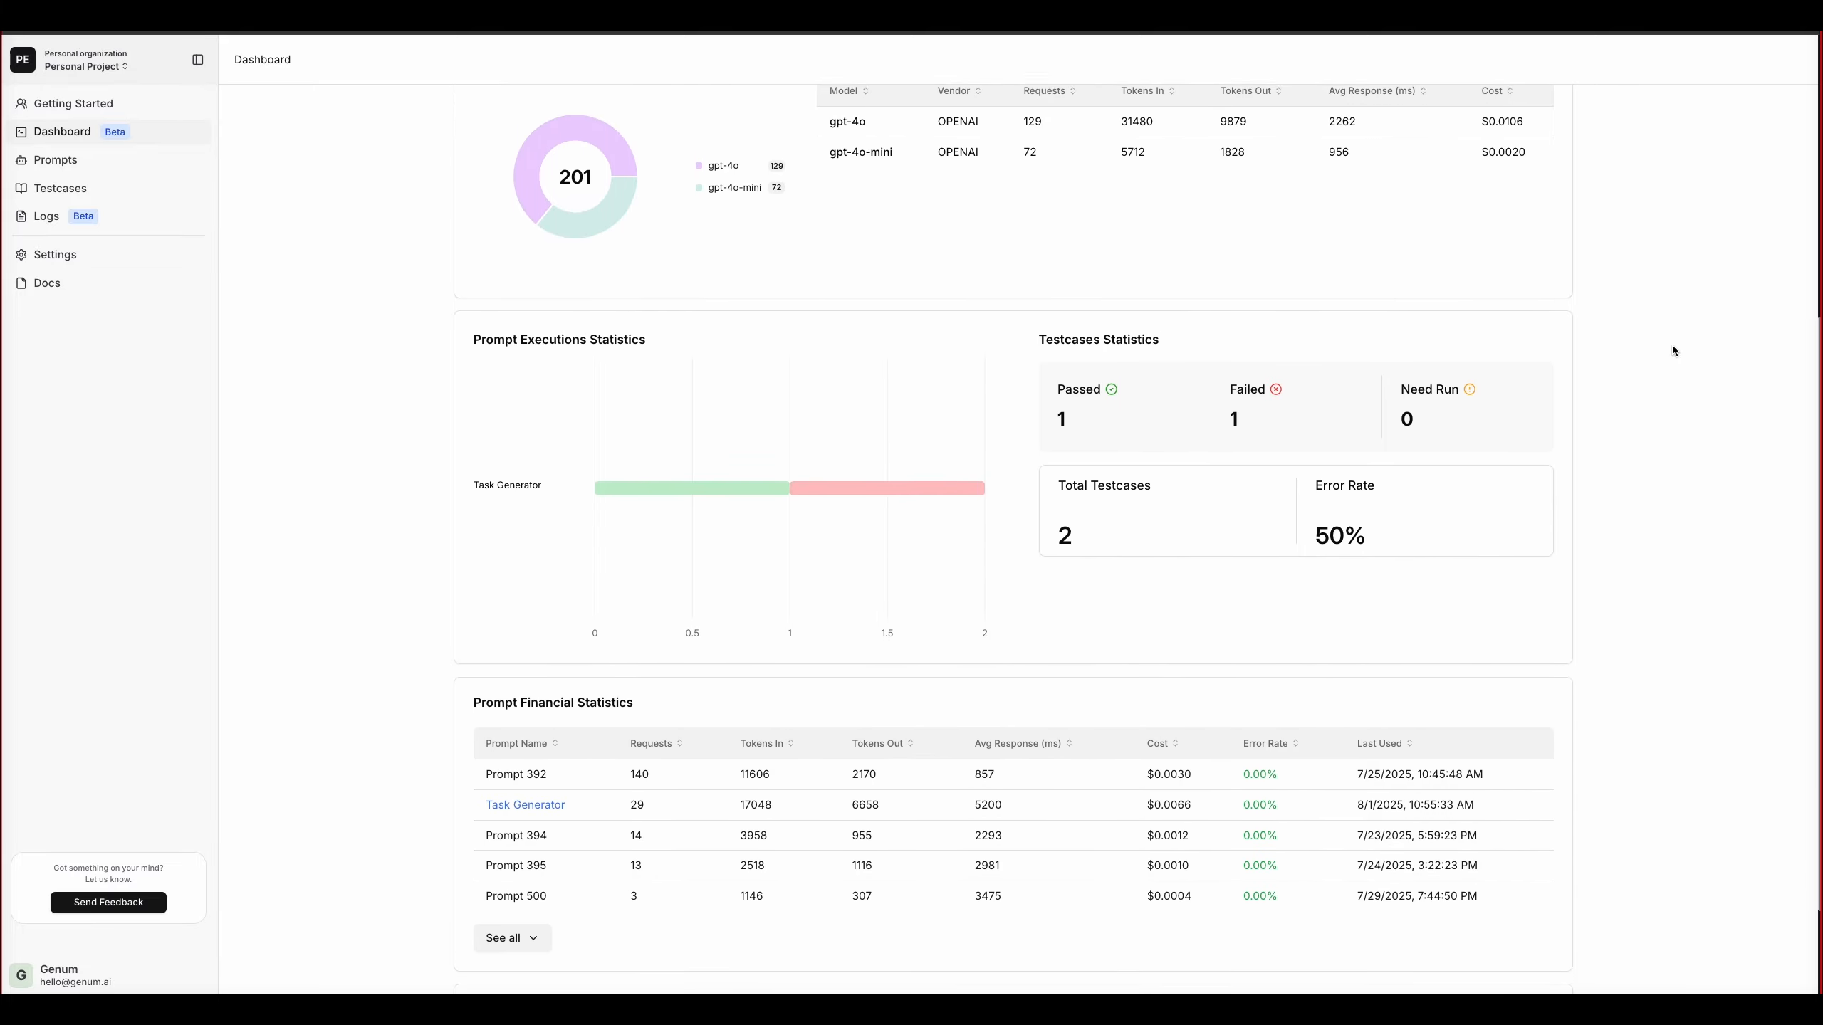
{"action": "scroll", "coordinate": [1672, 350], "scroll_direction": "down", "scroll_amount": 1}
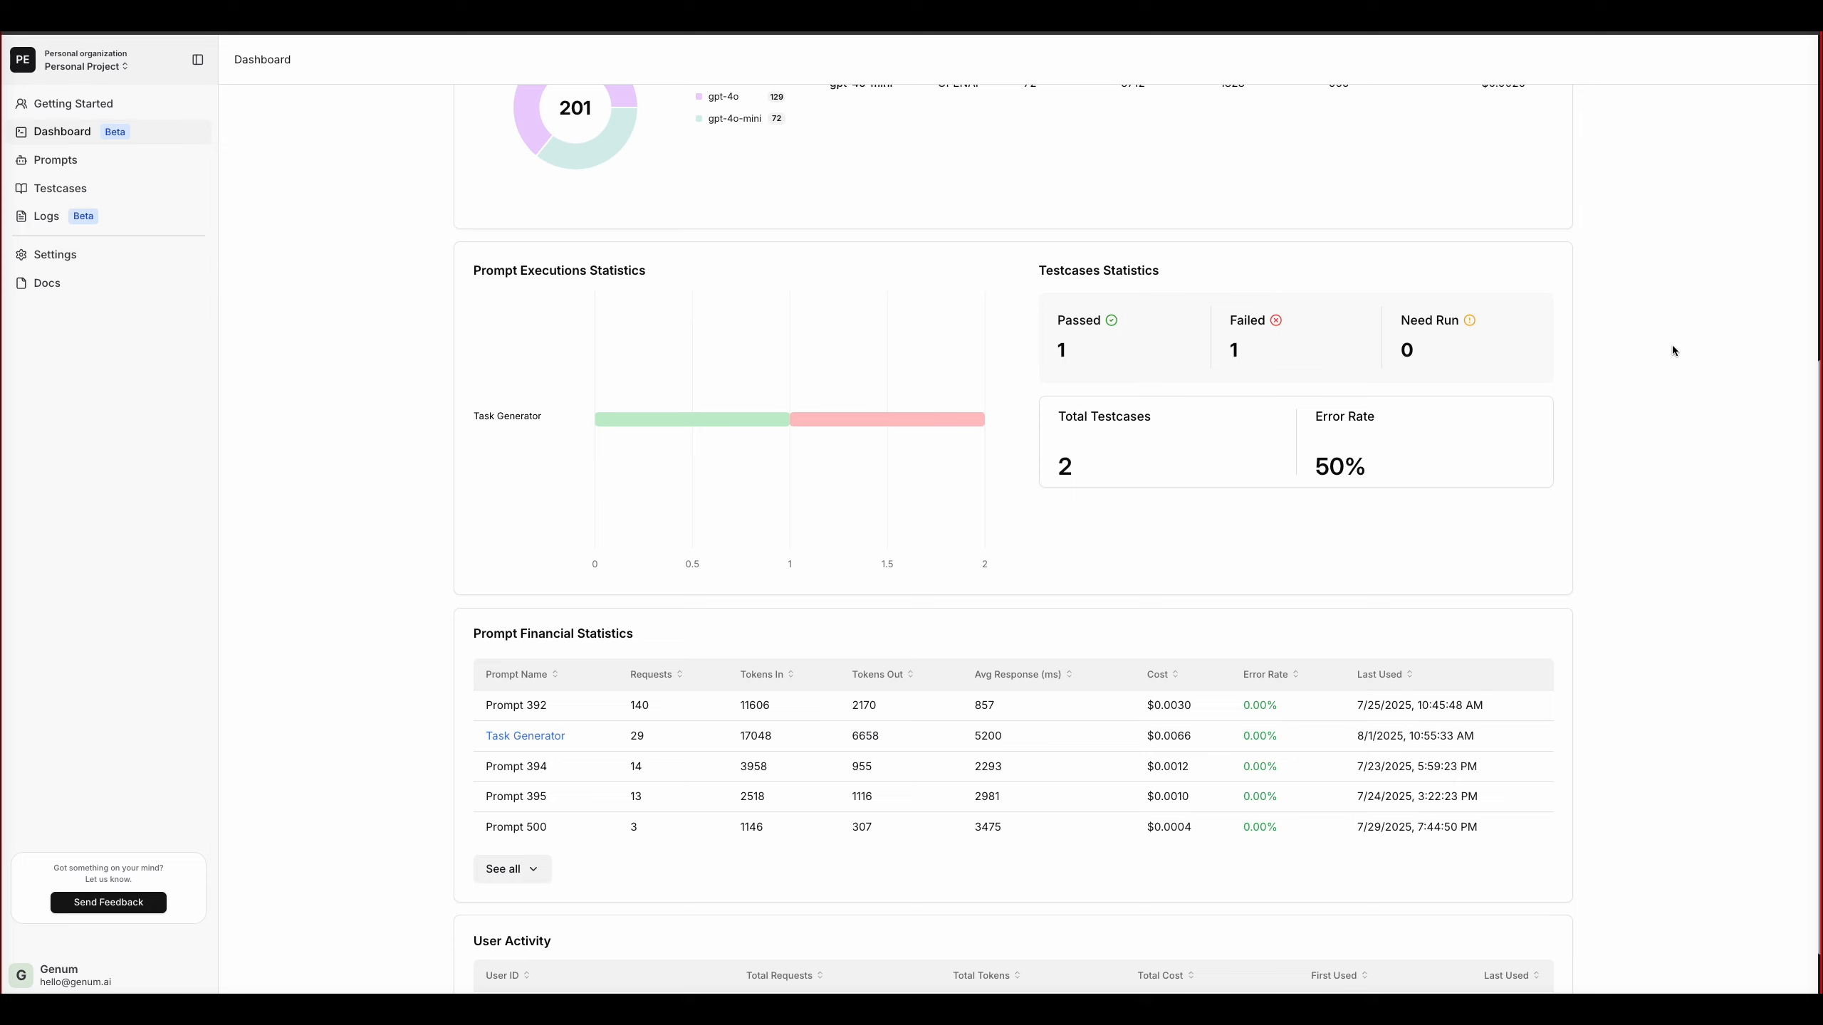
{"action": "scroll", "coordinate": [1672, 350], "scroll_direction": "down", "scroll_amount": 1}
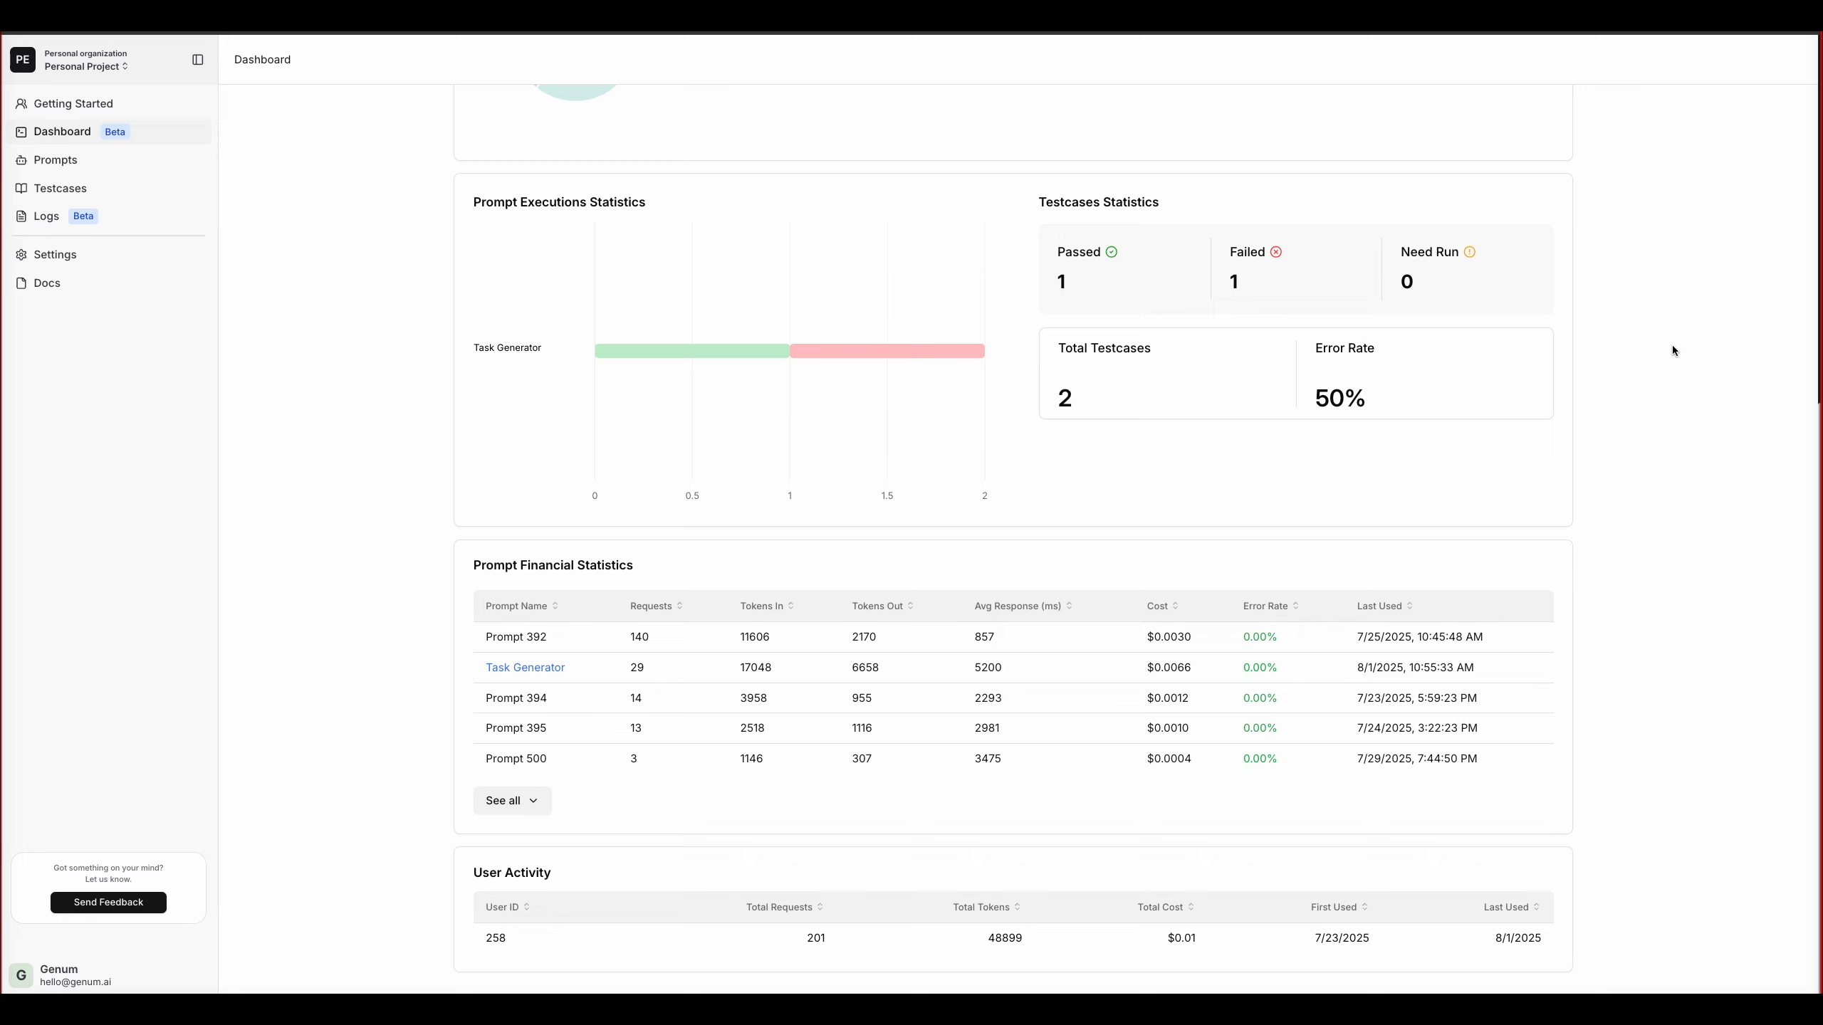
{"action": "scroll", "coordinate": [1672, 348], "scroll_direction": "up", "scroll_amount": 4}
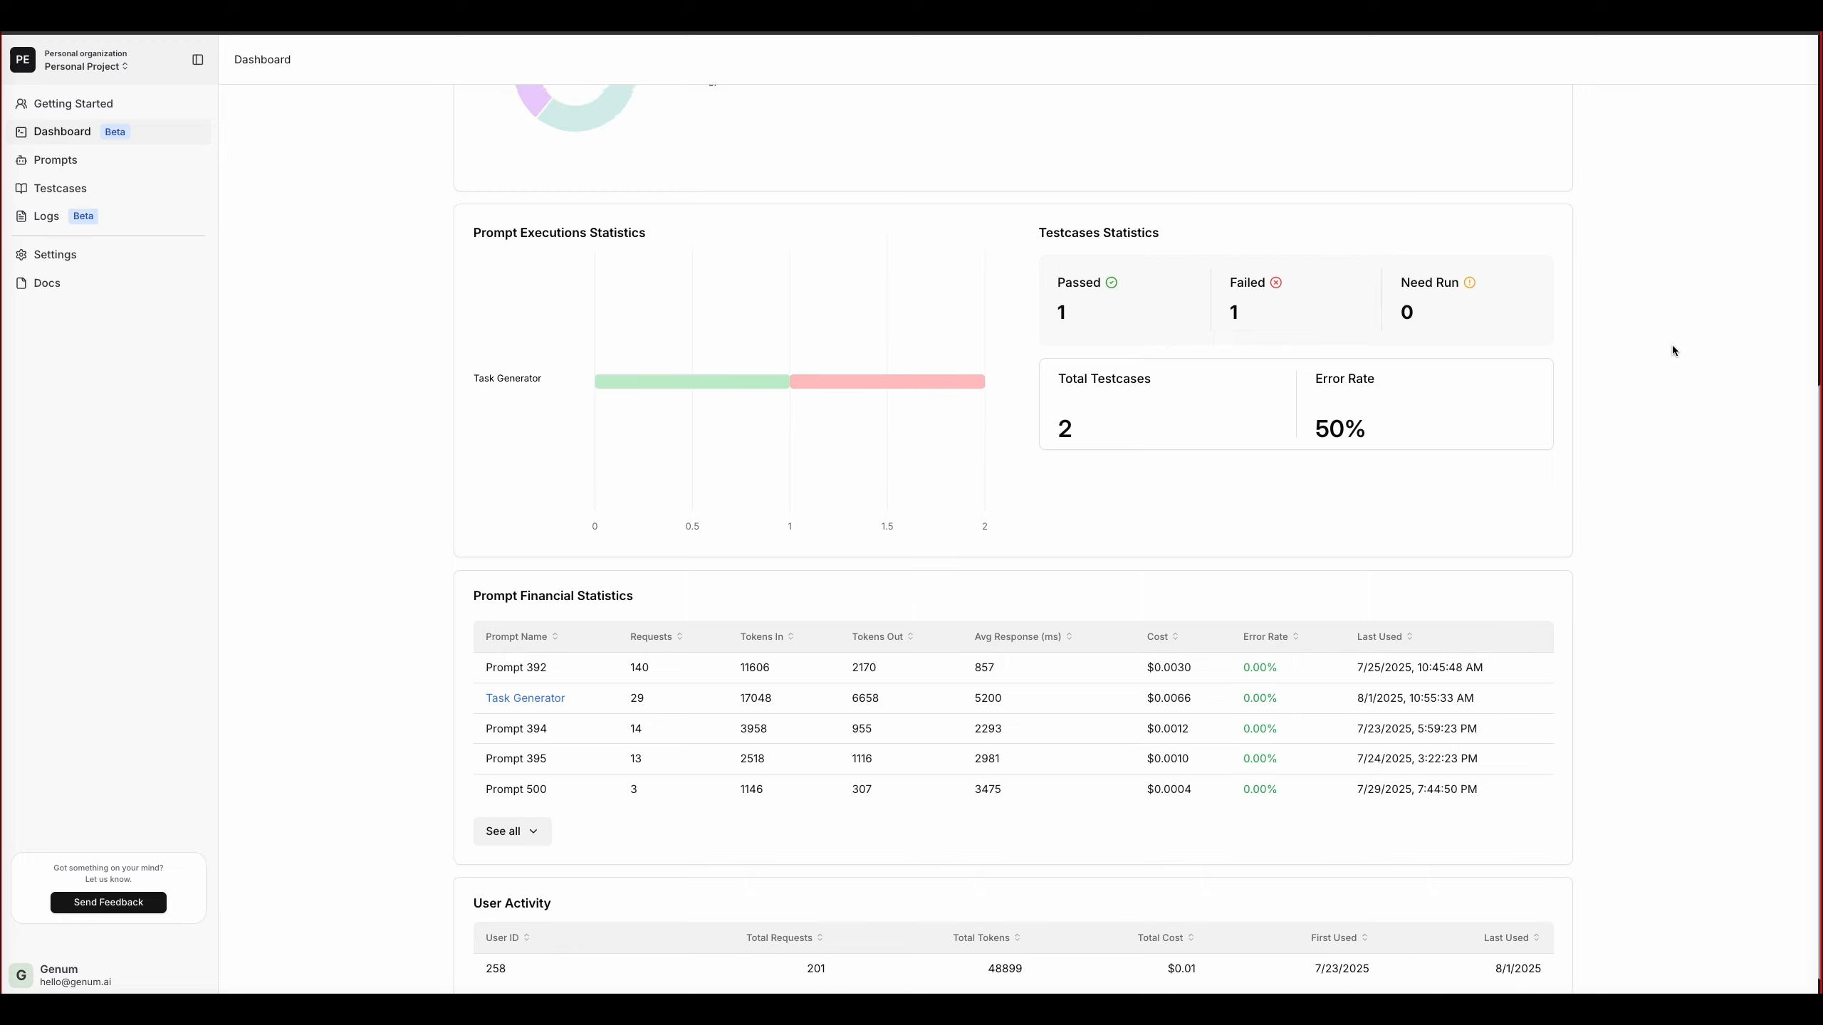
{"action": "scroll", "coordinate": [1673, 351], "scroll_direction": "up", "scroll_amount": 5}
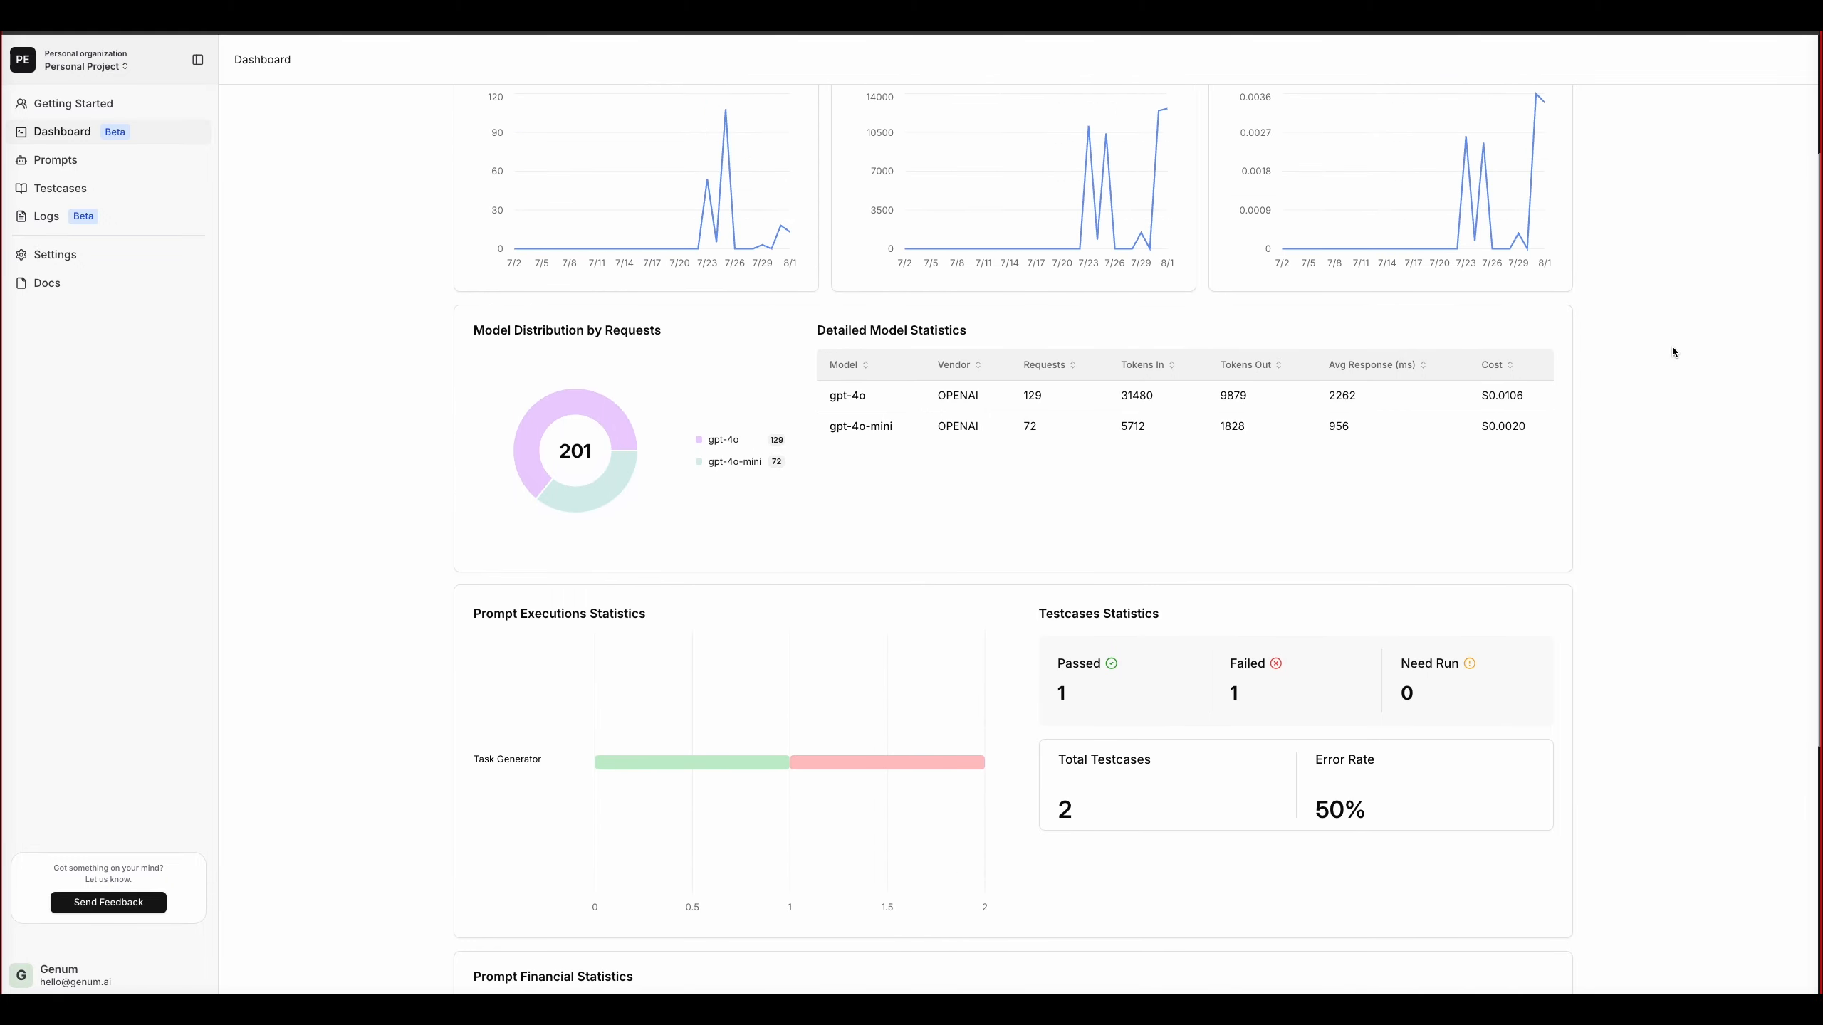
{"action": "scroll", "coordinate": [1672, 352], "scroll_direction": "up", "scroll_amount": 1}
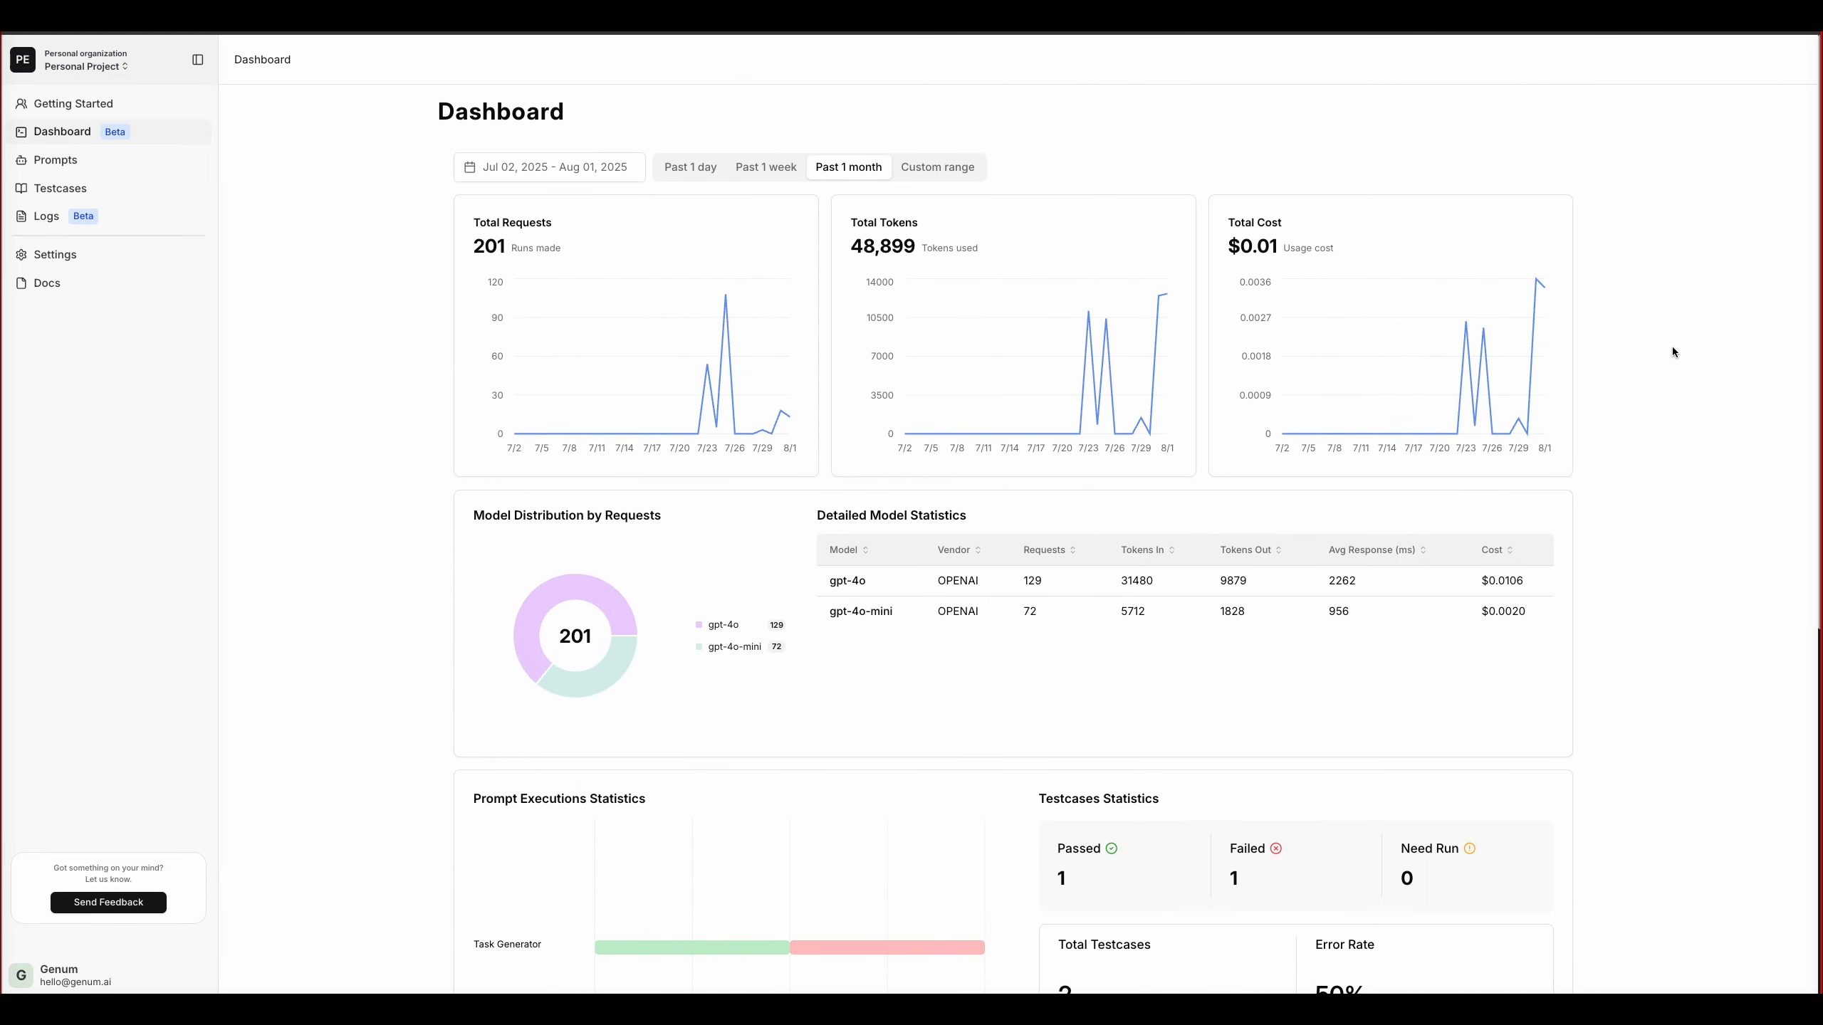